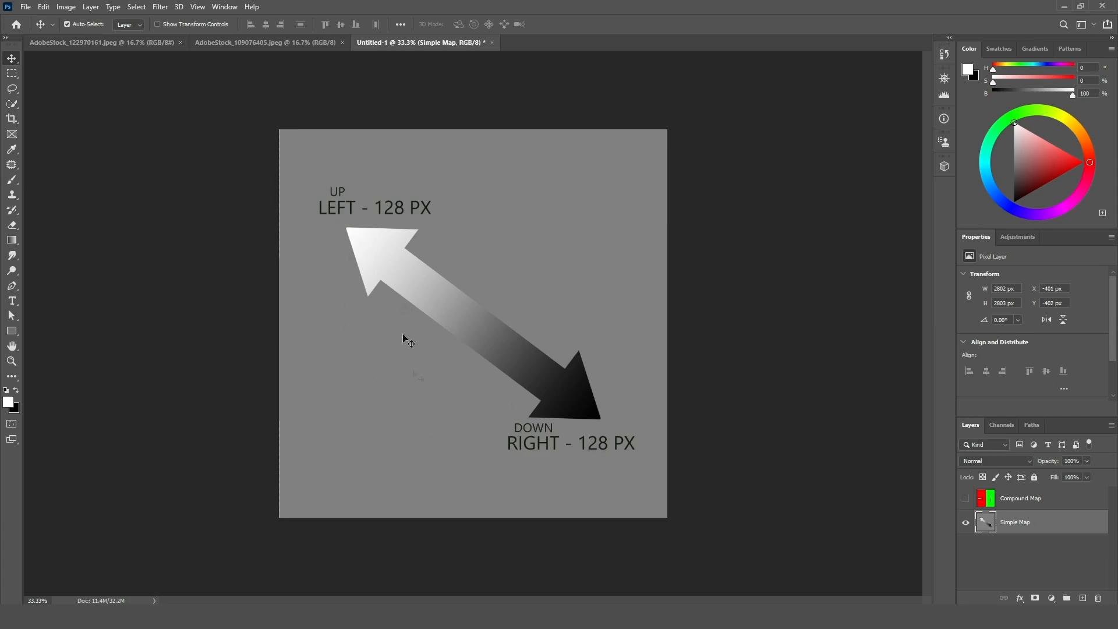
Show the Compound Map layer, examine its red, green and blue channels one by one, and restore the composite RGB view
left_click(966, 499)
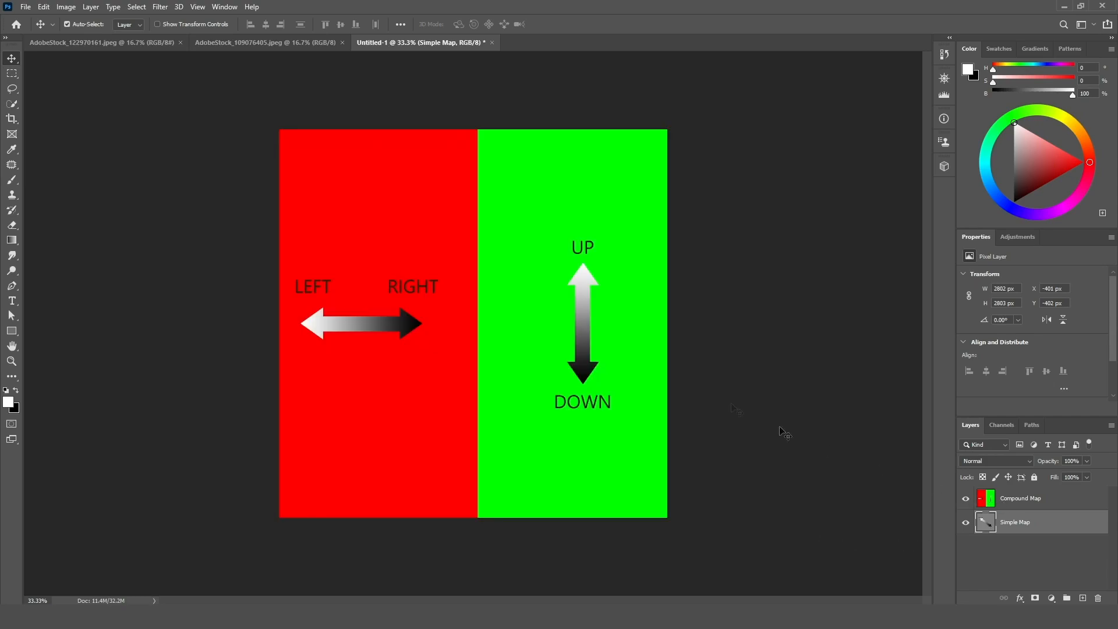
left_click(1000, 433)
left_click(1013, 467)
left_click(1013, 489)
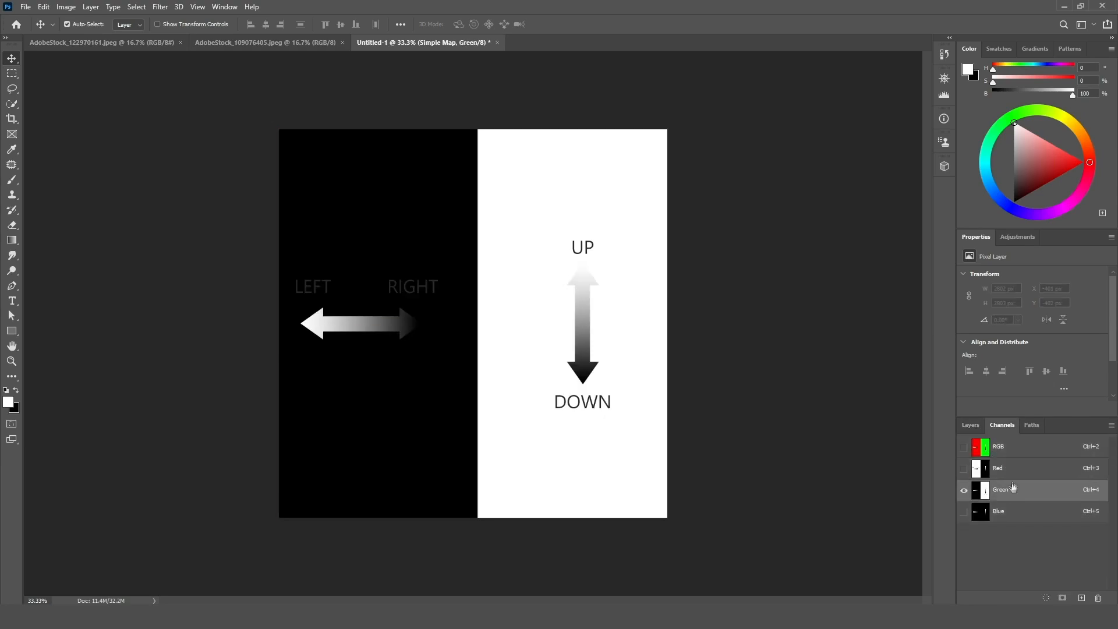
left_click(1014, 472)
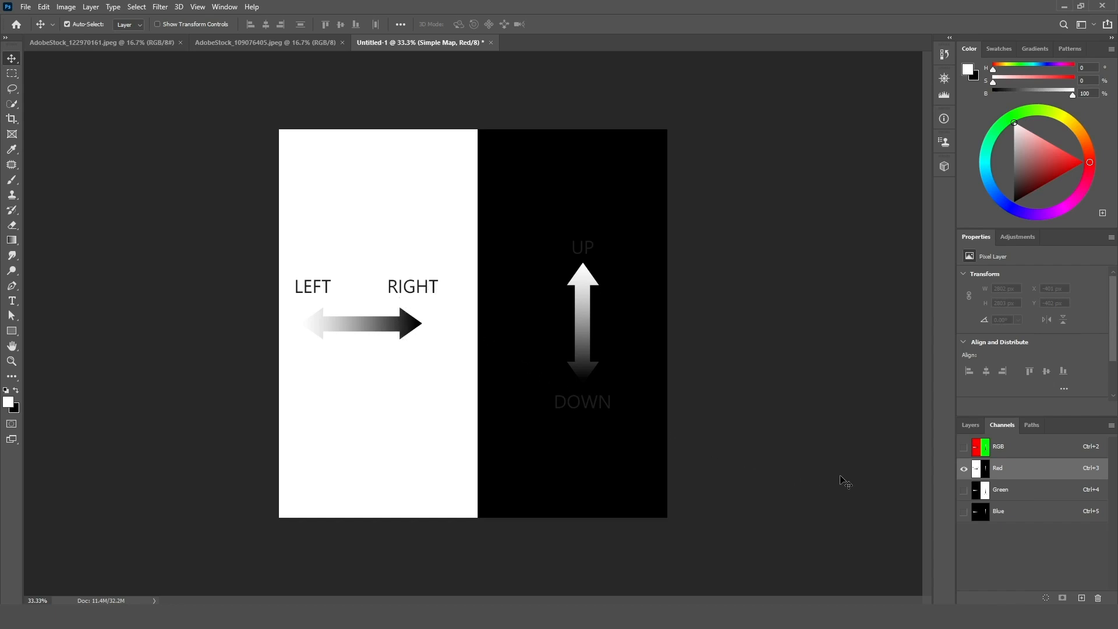
left_click(1004, 494)
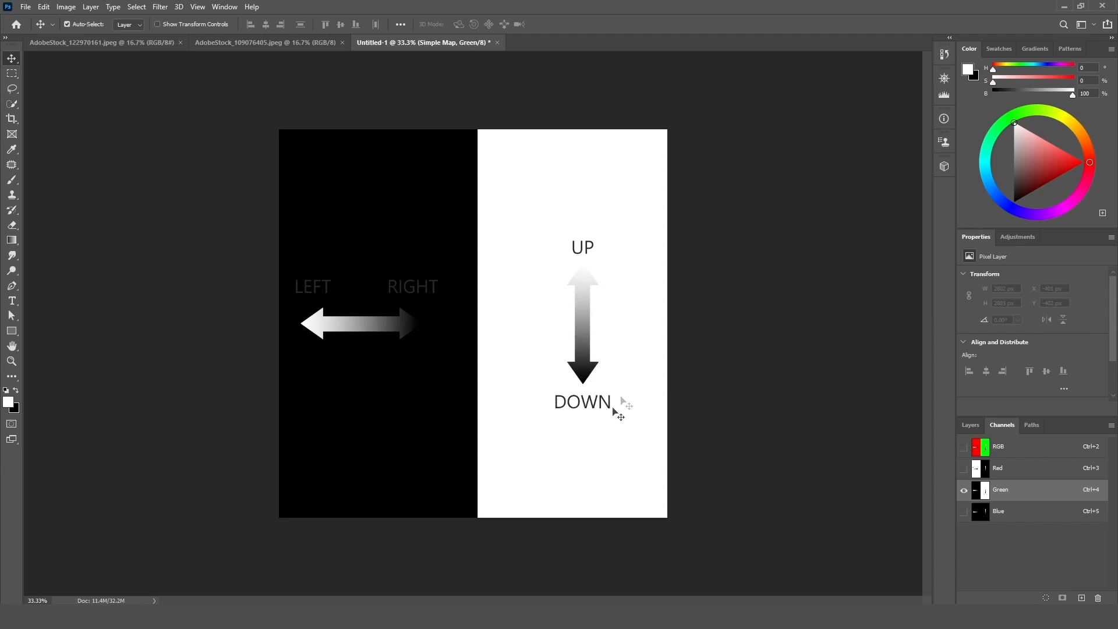
left_click(1000, 512)
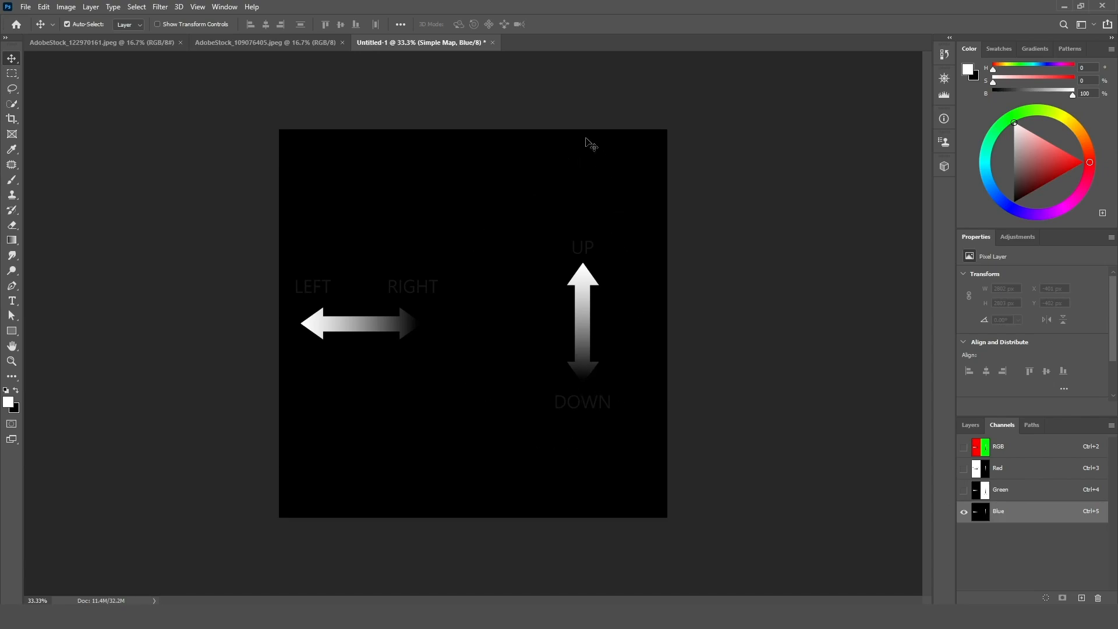
left_click(1017, 452)
left_click(971, 426)
left_click(994, 500)
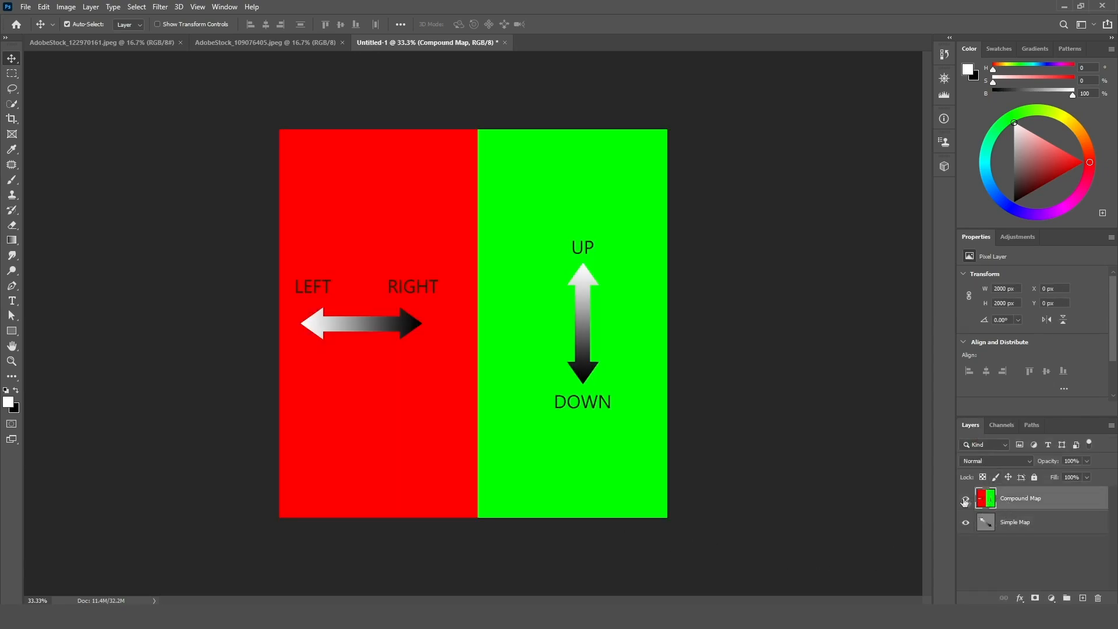
Hide the Compound Map layer and save the document locally as Untitled-1.psd in the Displacement map folder with maximized compatibility
left_click(965, 499)
left_click(425, 352)
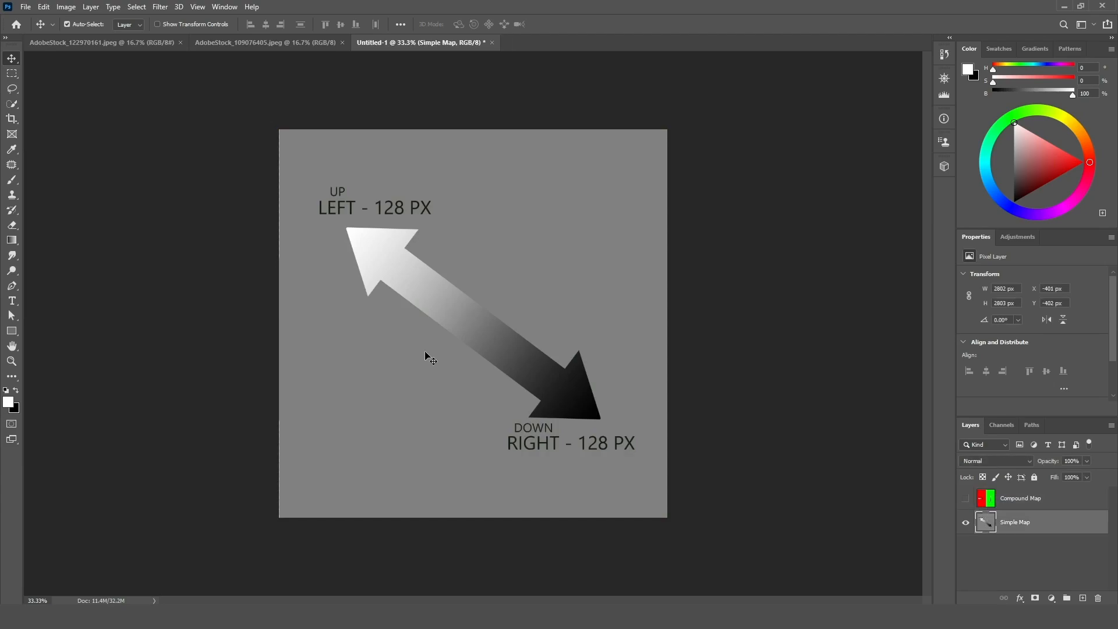
left_click(25, 6)
left_click(83, 134)
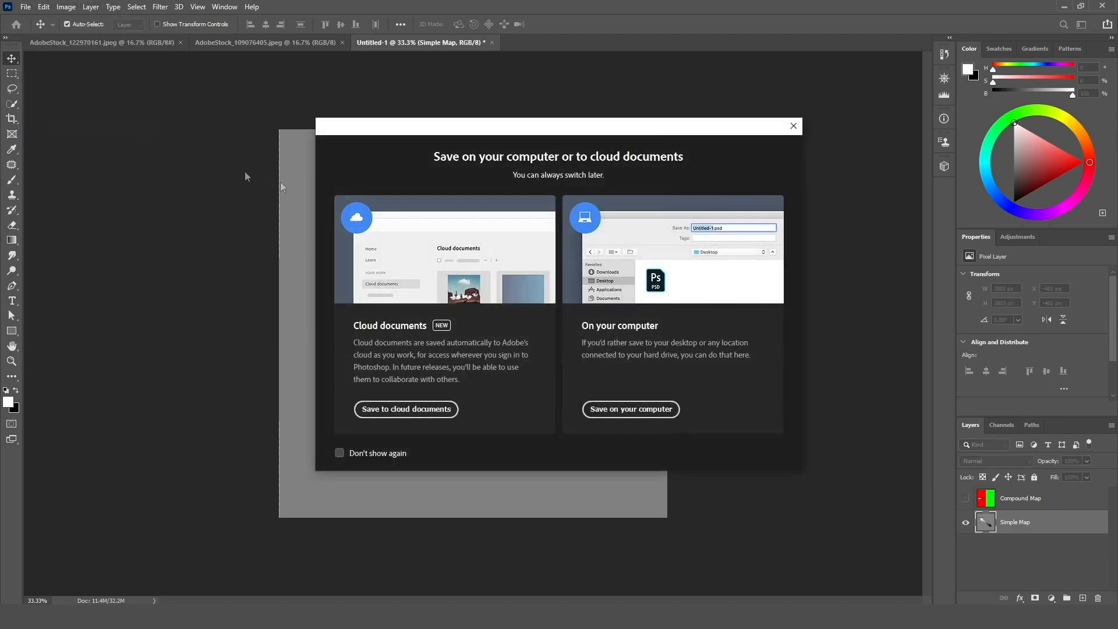
left_click(599, 411)
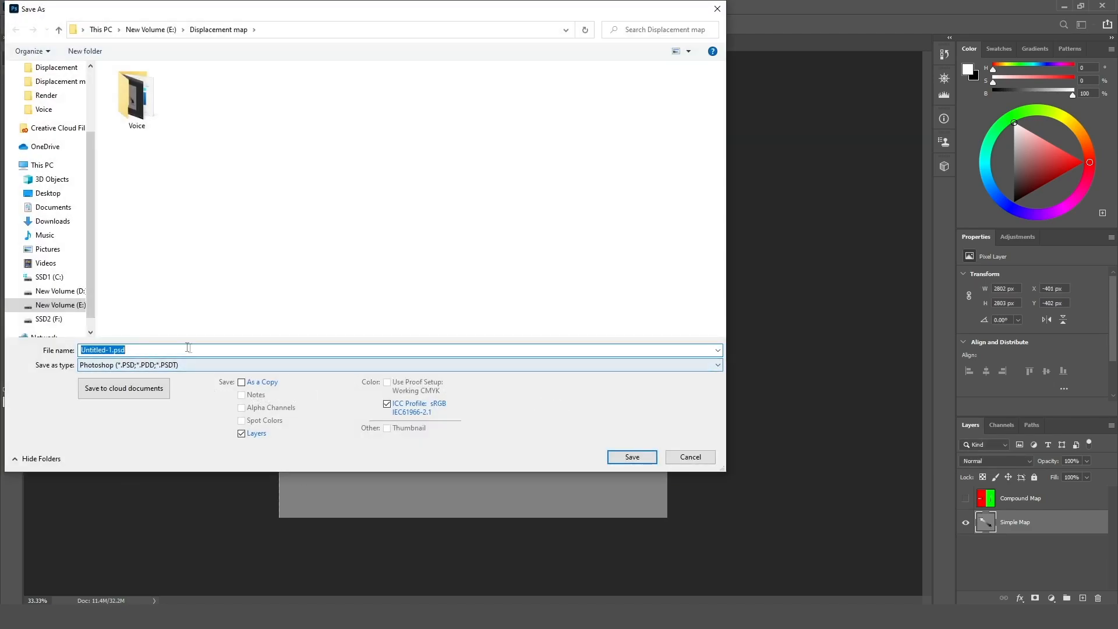
left_click(626, 458)
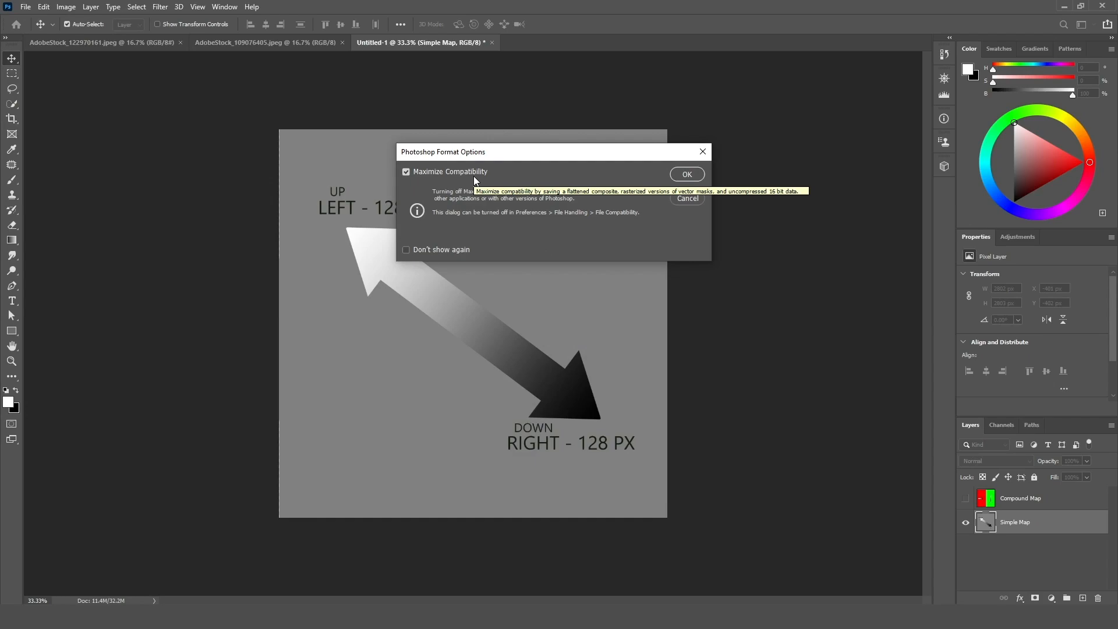
left_click(686, 175)
Examine the available image color modes with the Compound Map displayed, and again with only the Simple Map layer displayed
left_click(966, 498)
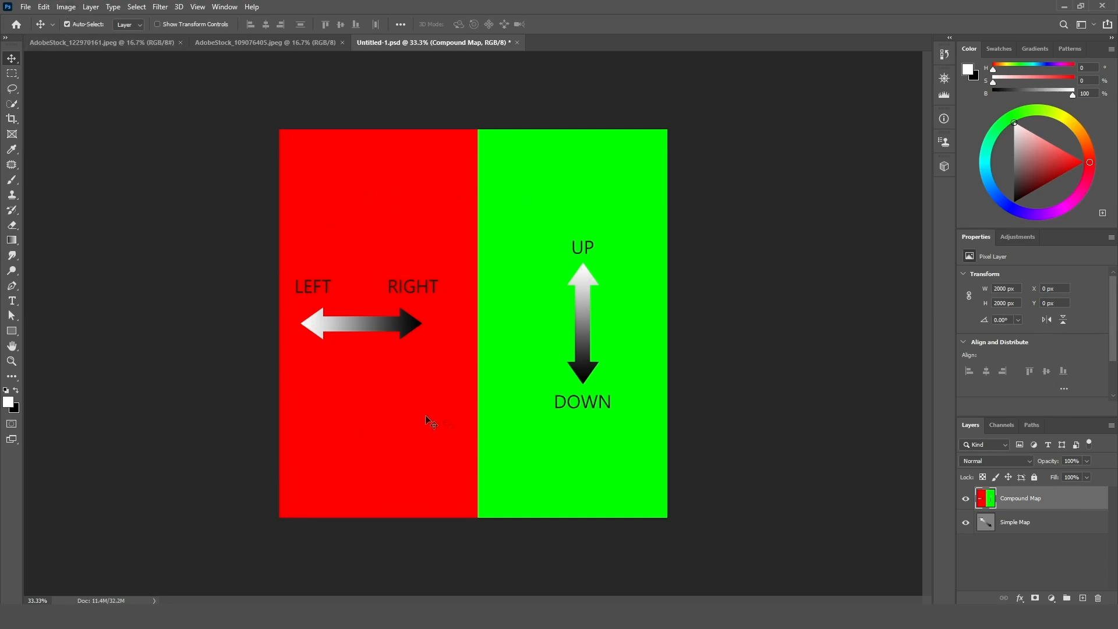
left_click(66, 7)
mouse_move(76, 19)
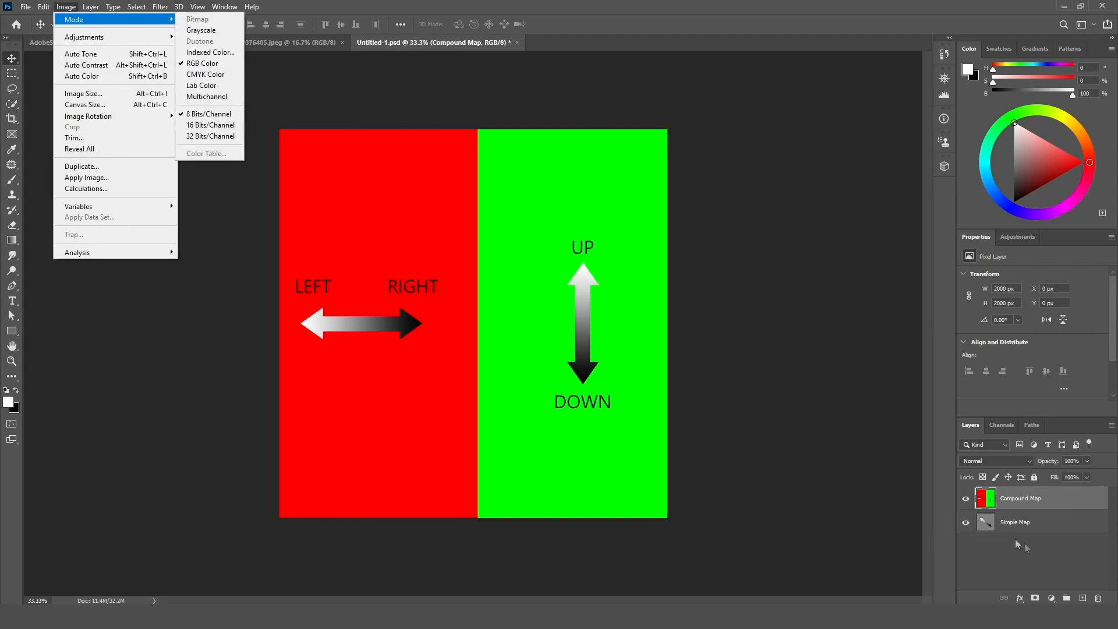
left_click(1048, 522)
left_click(965, 499)
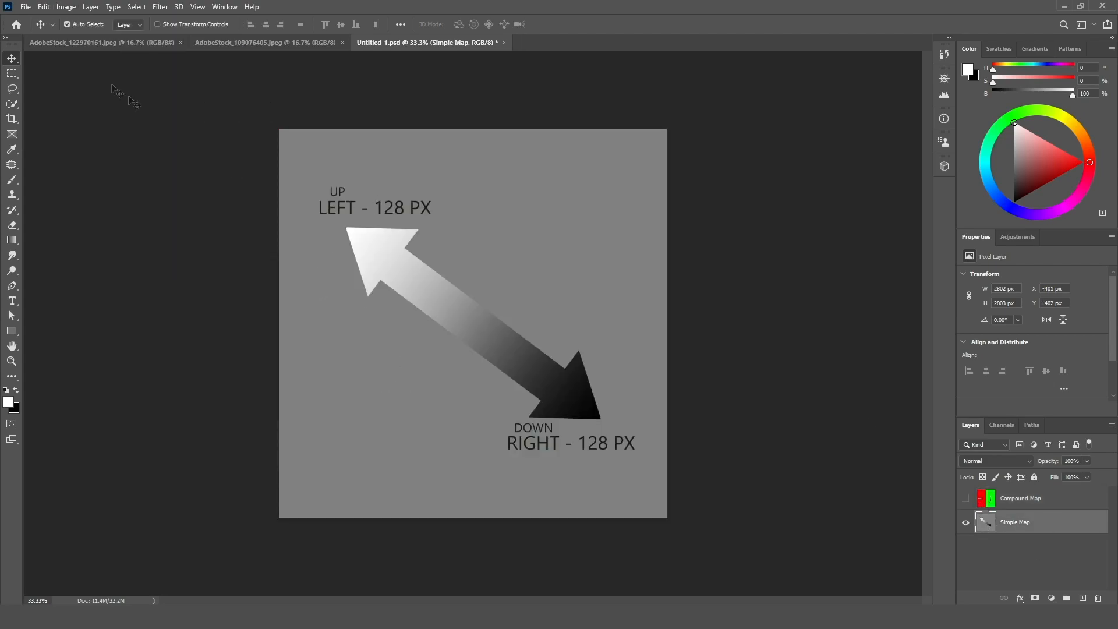
left_click(70, 8)
mouse_move(85, 20)
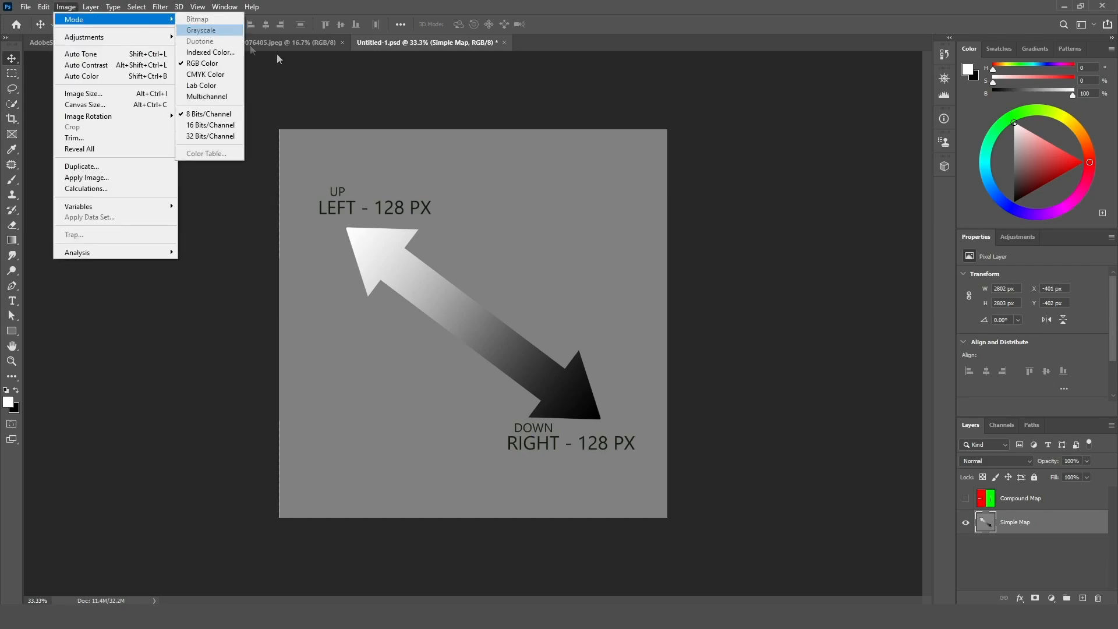
left_click(206, 31)
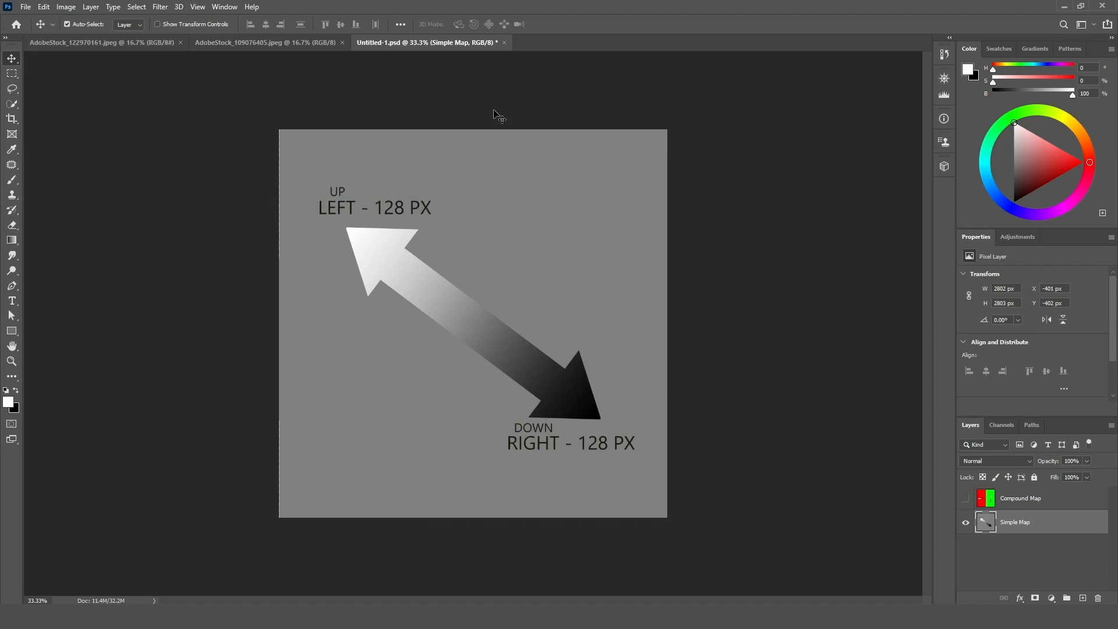
Look at the two open stock photos and return to the Untitled-1.psd map document
left_click(265, 42)
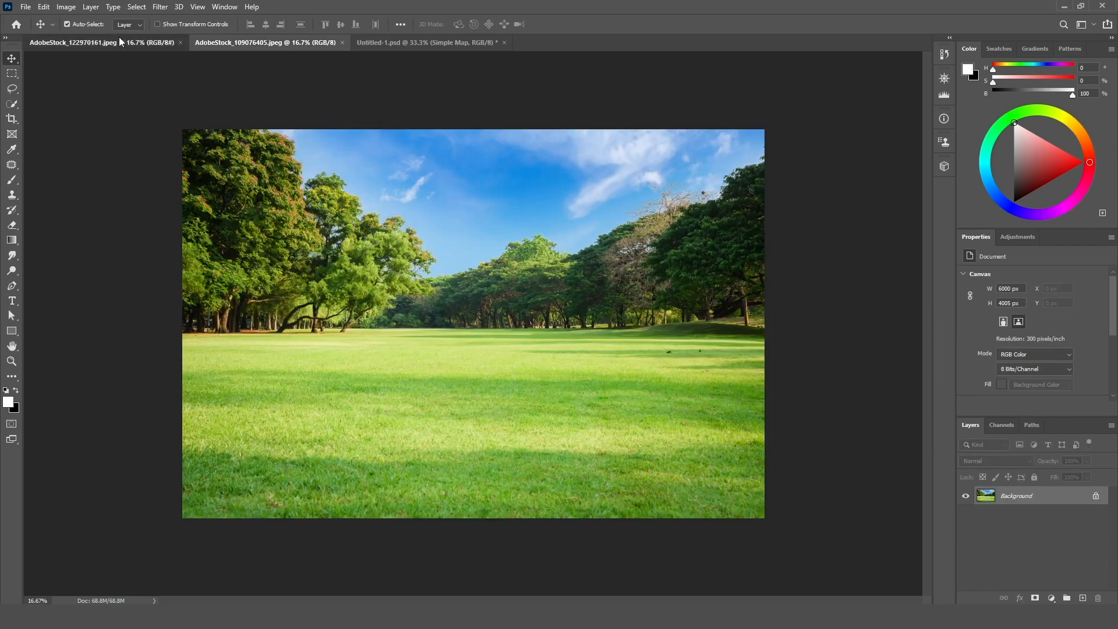
left_click(122, 42)
left_click(408, 44)
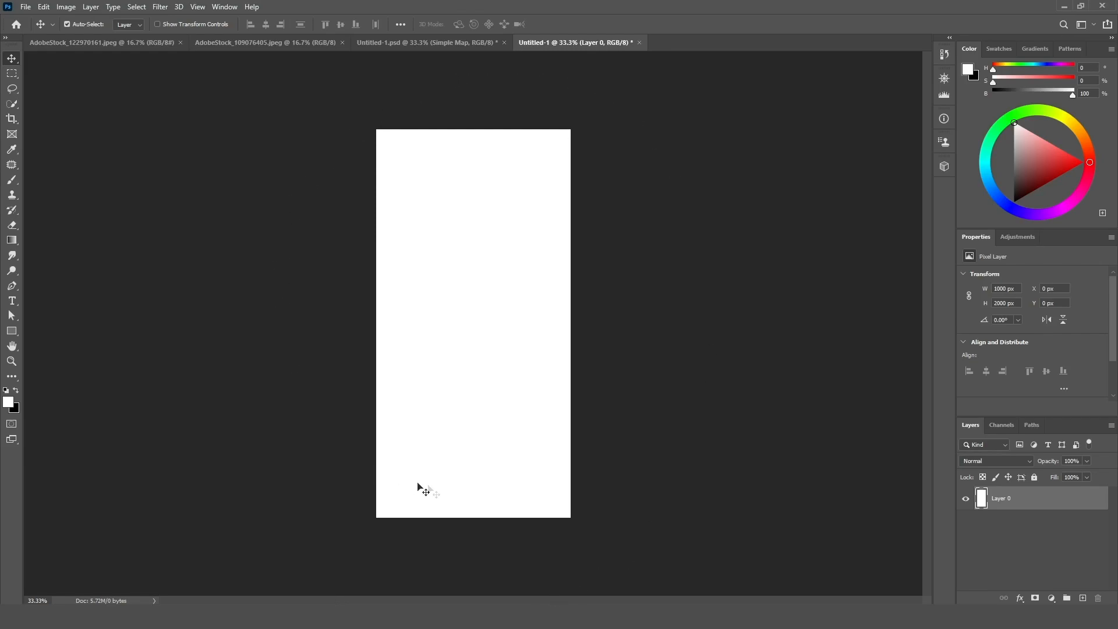
Check the blank white document's pixel width and height in the Image Size settings
left_click(66, 7)
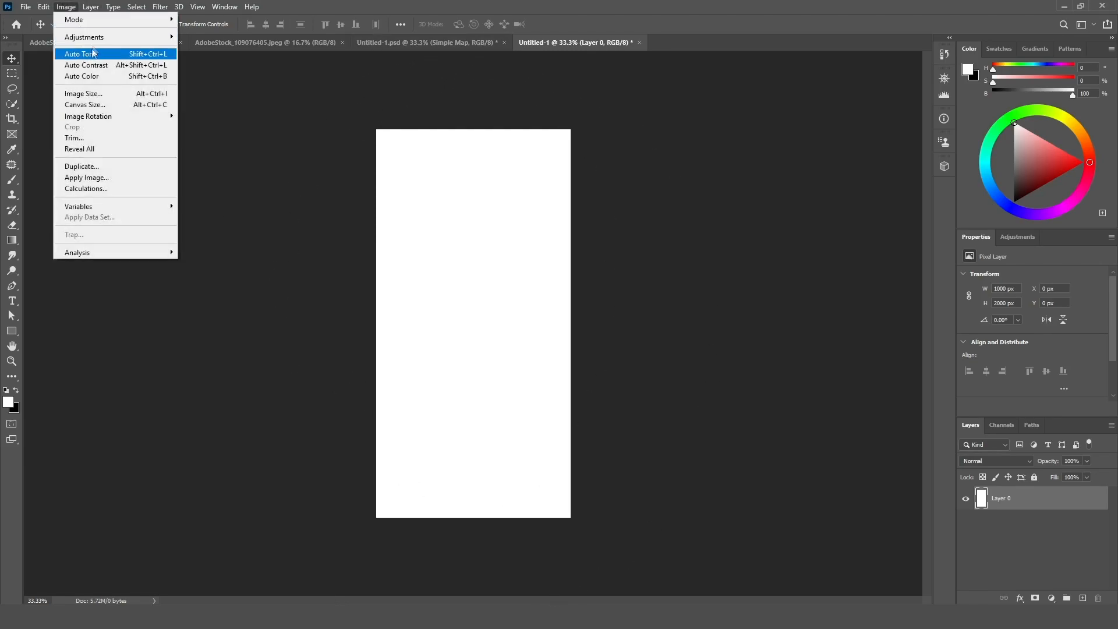
left_click(84, 93)
double_click(640, 192)
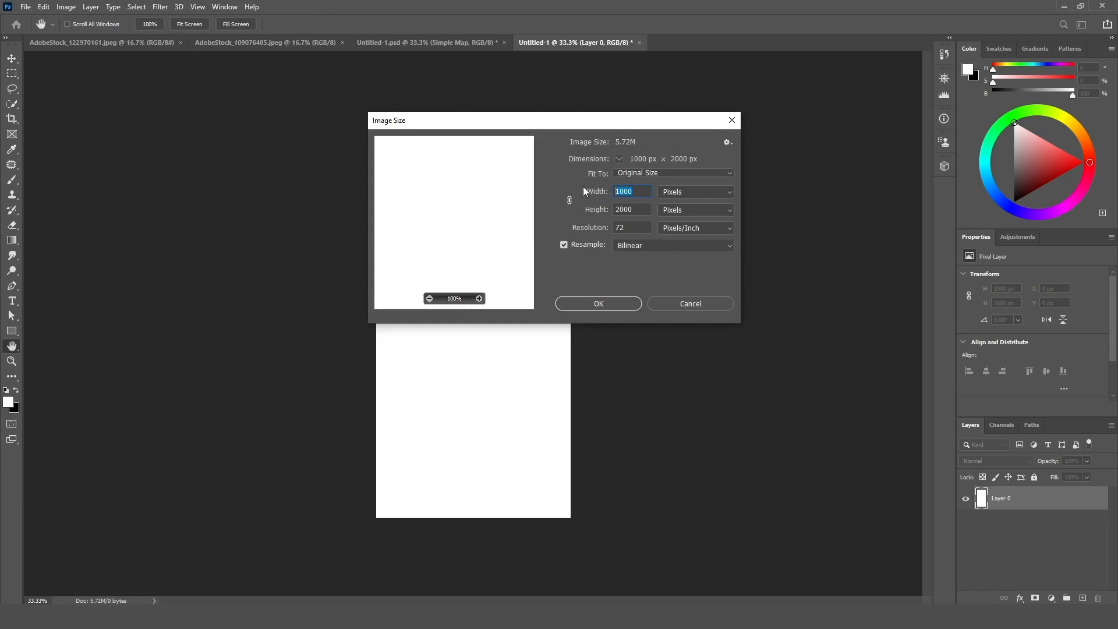
double_click(640, 209)
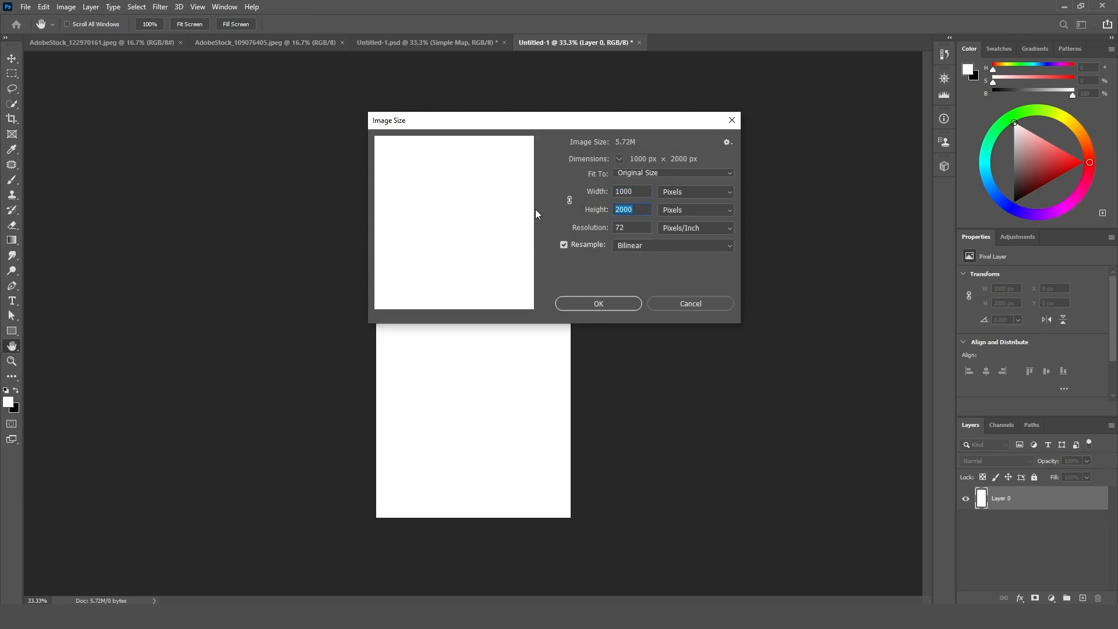
left_click(681, 300)
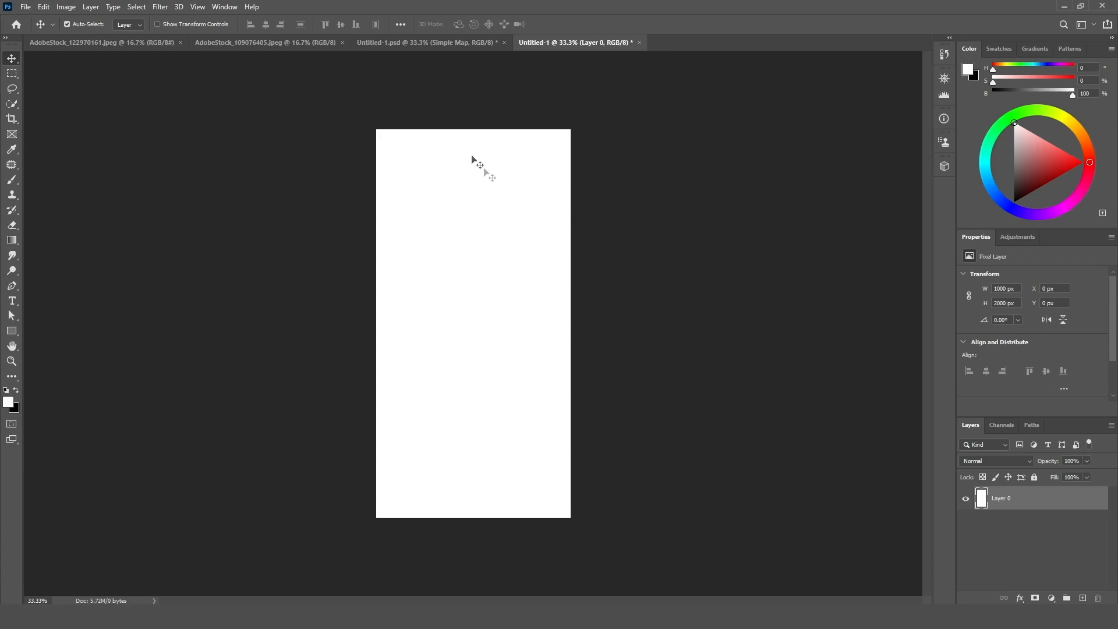
Try painting a black dot with a smaller white dot inside it using a hard round brush, and undo both dots
left_click(12, 179)
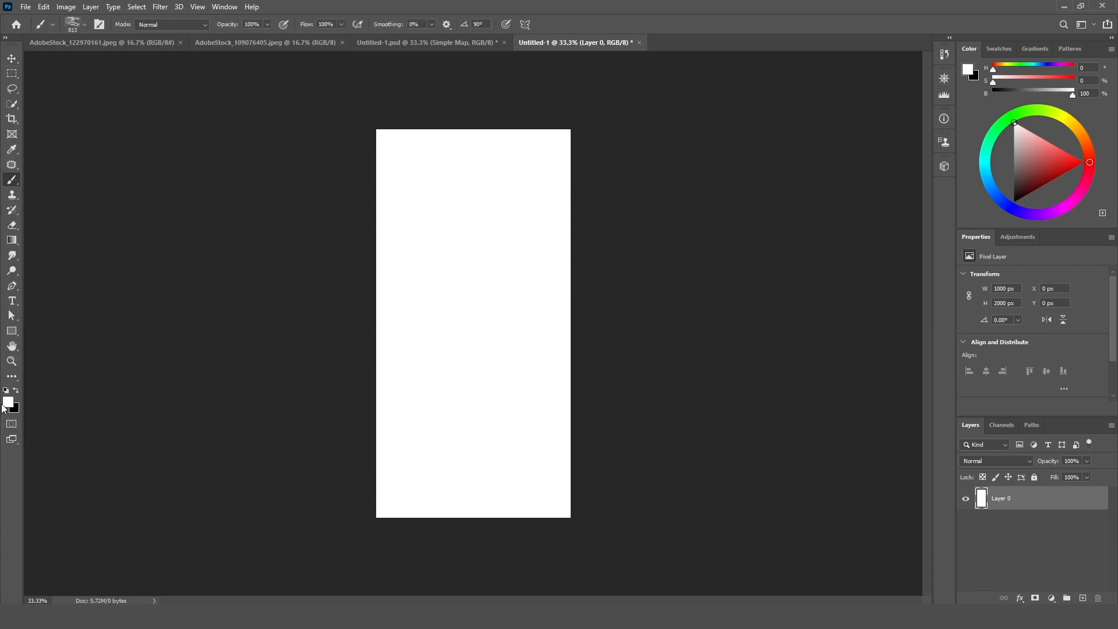
left_click(84, 25)
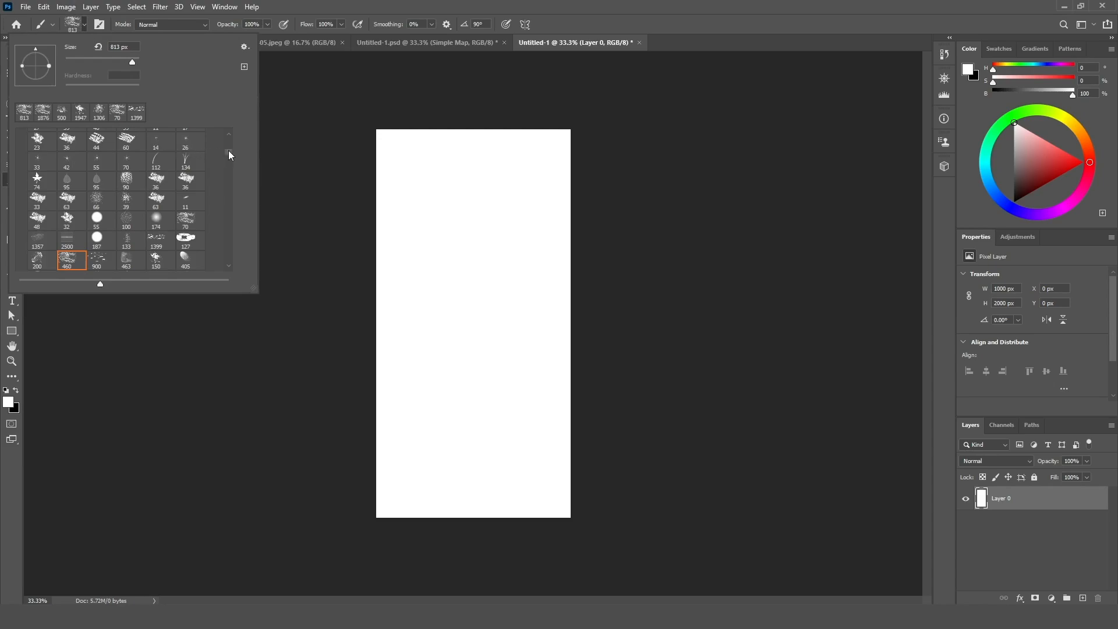
left_click_drag(229, 151, 232, 116)
left_click(125, 153)
left_click_drag(475, 284, 418, 284)
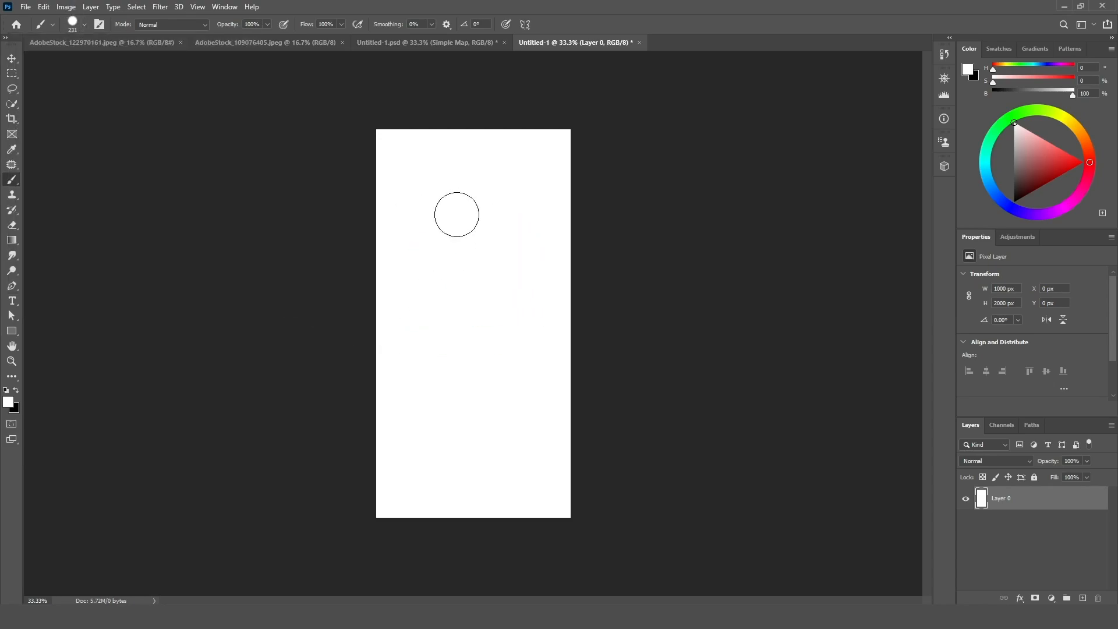
left_click(15, 389)
left_click(437, 277)
left_click_drag(497, 300, 475, 292)
key("x")
left_click(441, 272)
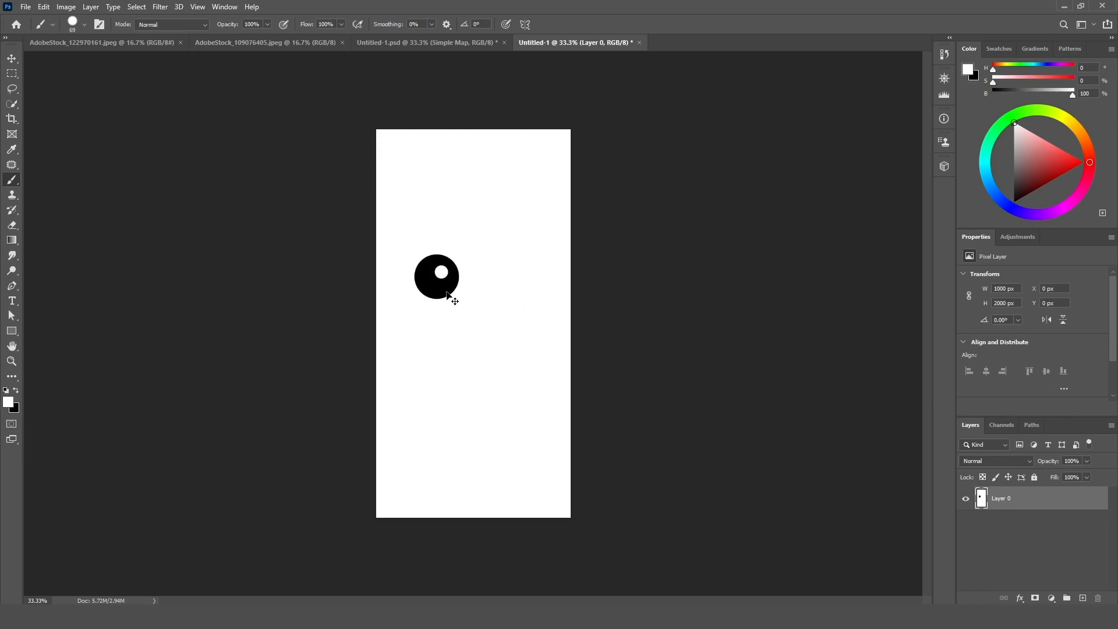
key("ctrl+z")
key("ctrl+z")
Reset the foreground and background colors to black and white, and add 400% Gaussian monochromatic noise to the white layer
left_click(160, 6)
mouse_move(236, 180)
left_click(6, 390)
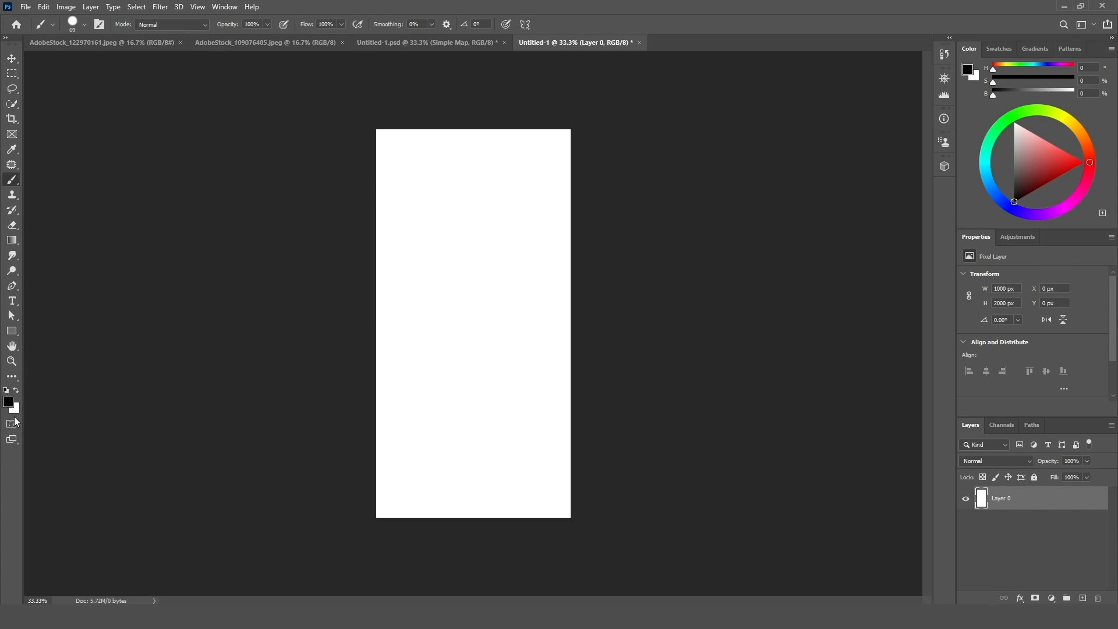
left_click(160, 7)
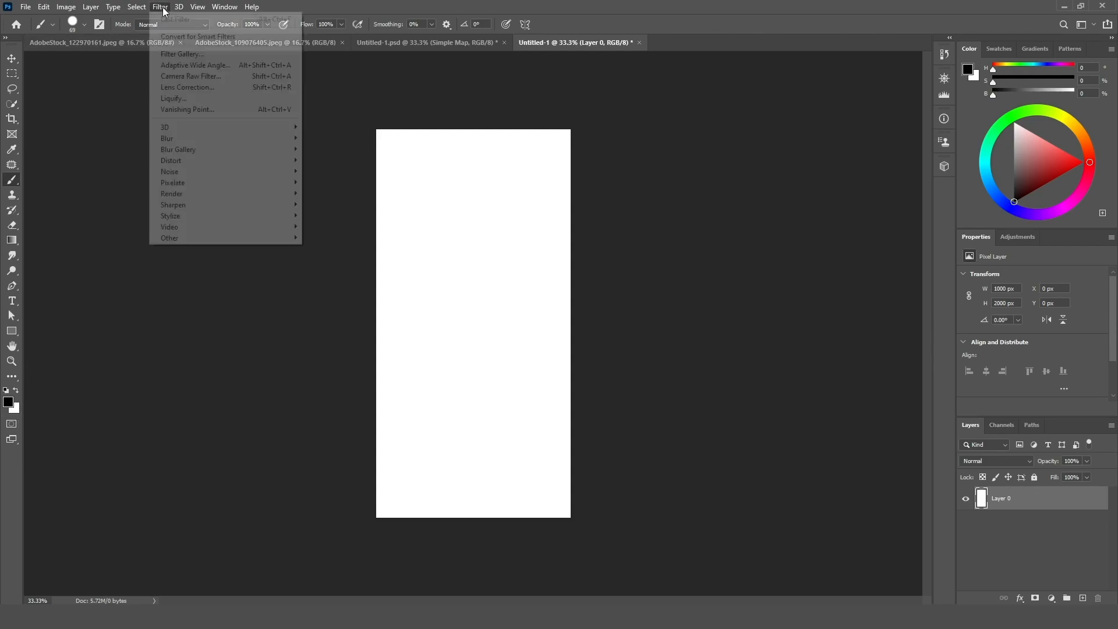
mouse_move(256, 171)
left_click(322, 171)
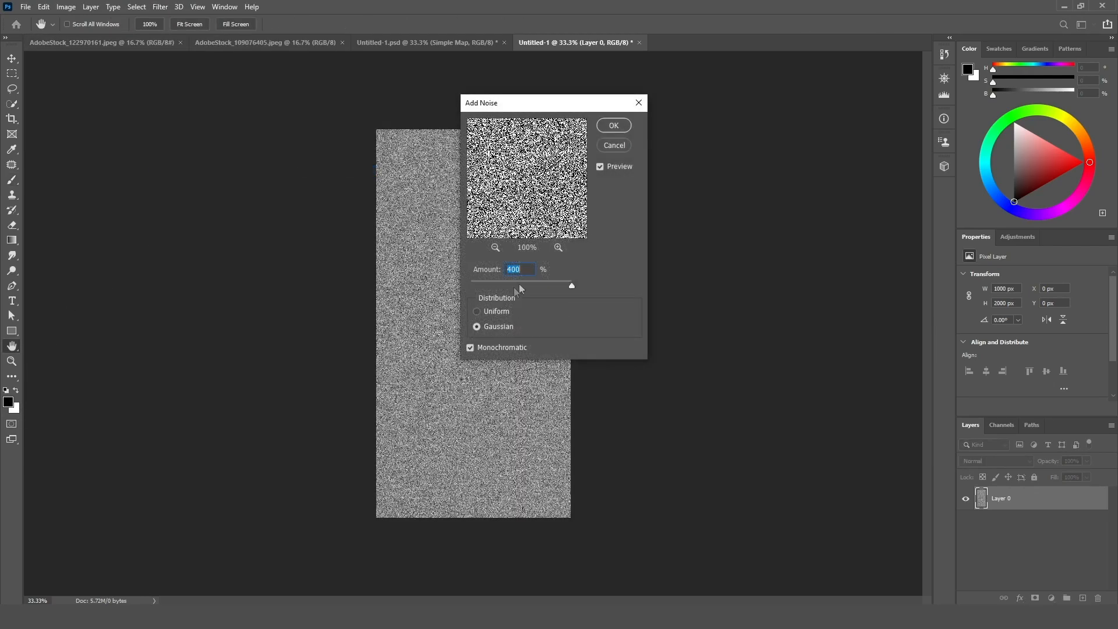
left_click_drag(564, 106, 711, 115)
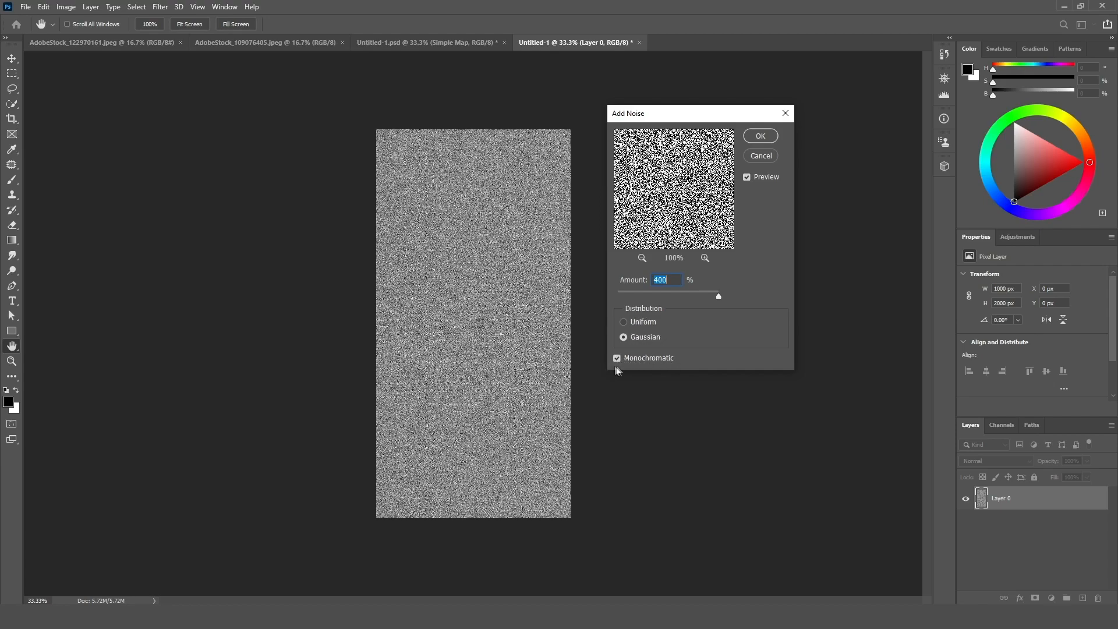
left_click(761, 136)
key("b")
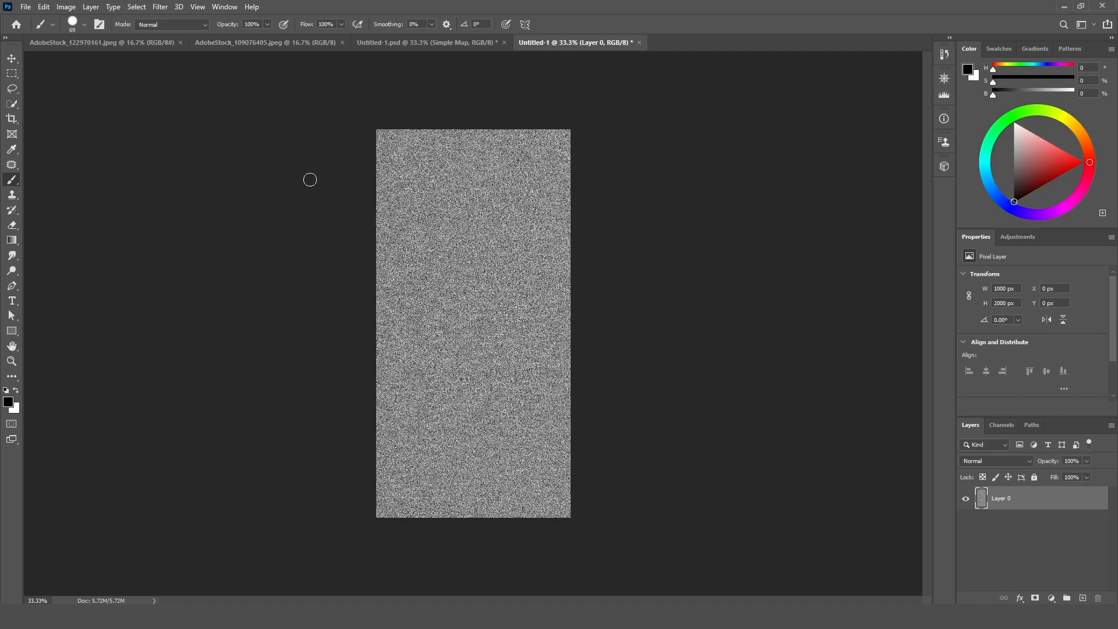
Soften the noise on Layer 0 with a Gaussian Blur of 2.0 pixels radius
left_click(161, 7)
mouse_move(255, 140)
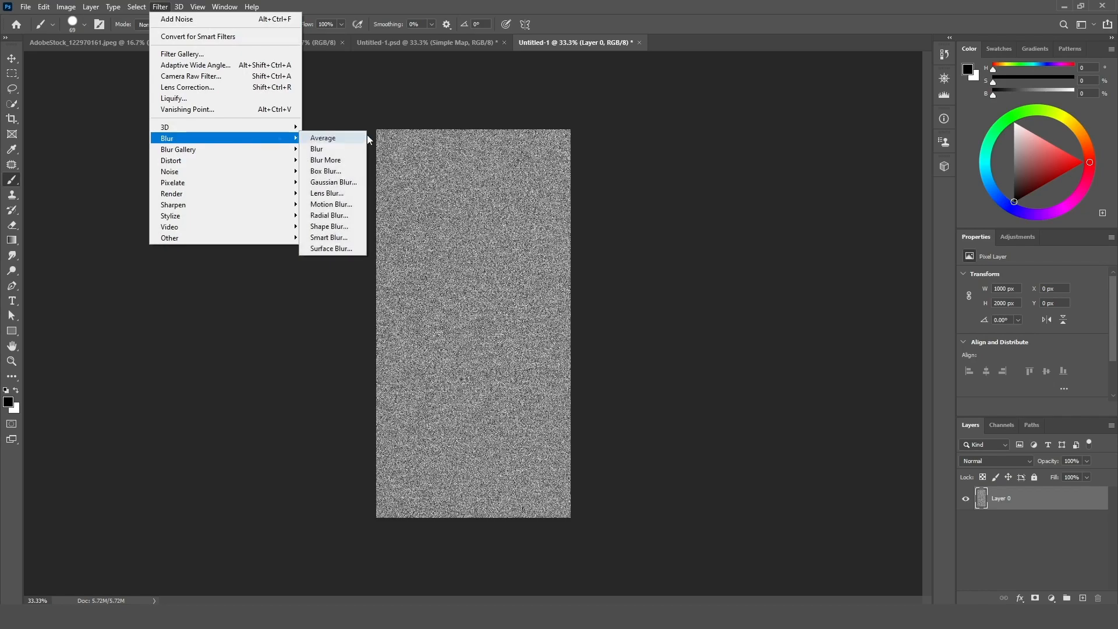
left_click(333, 182)
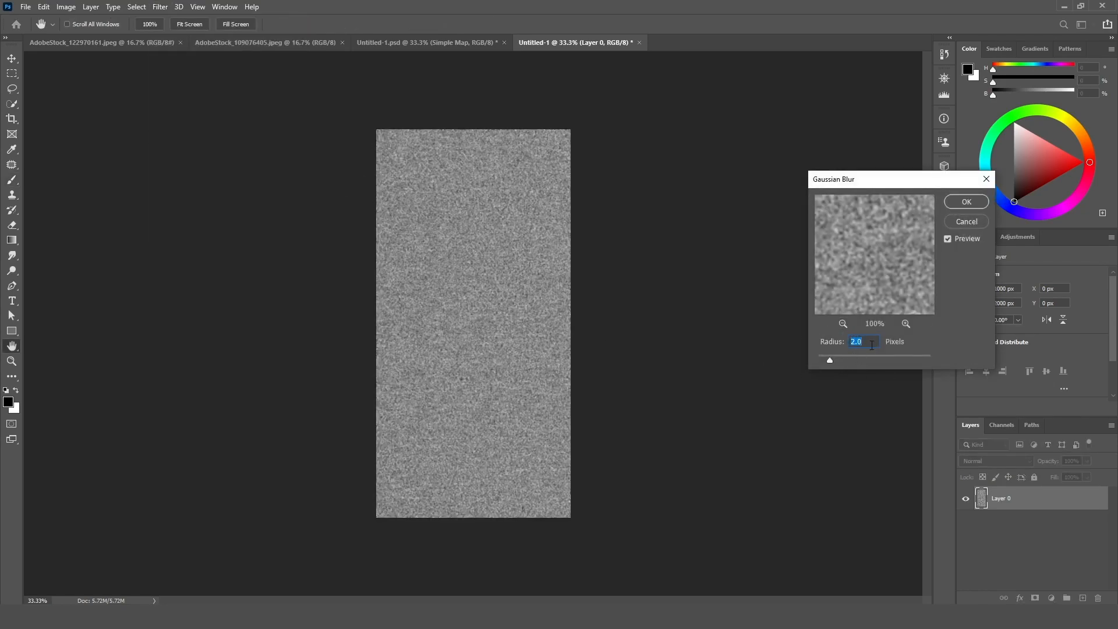
left_click(962, 204)
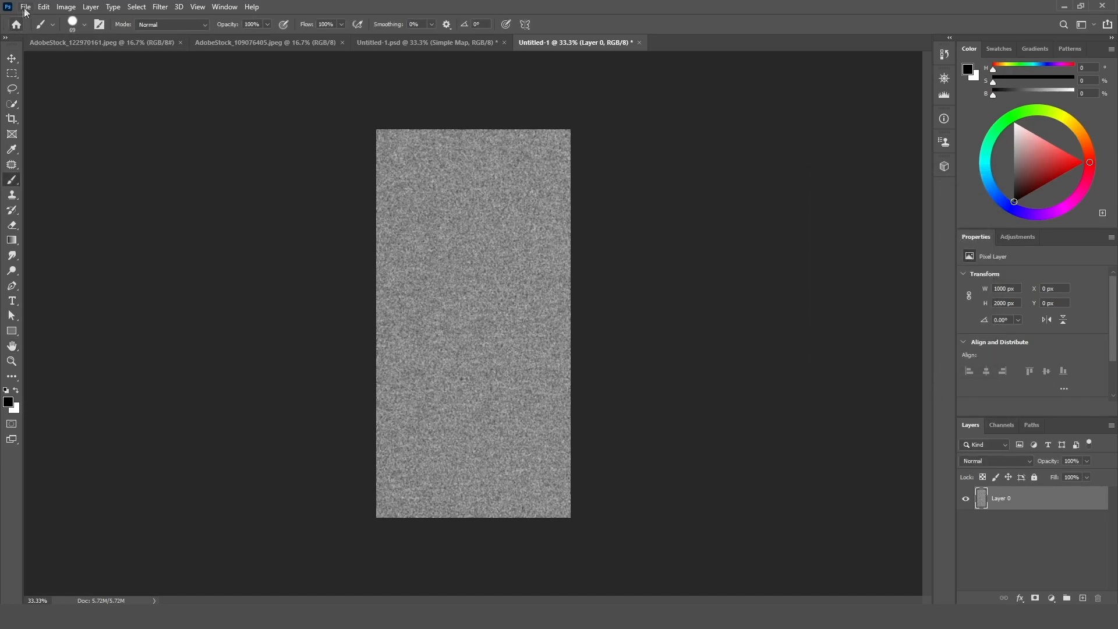
left_click(158, 7)
mouse_move(201, 217)
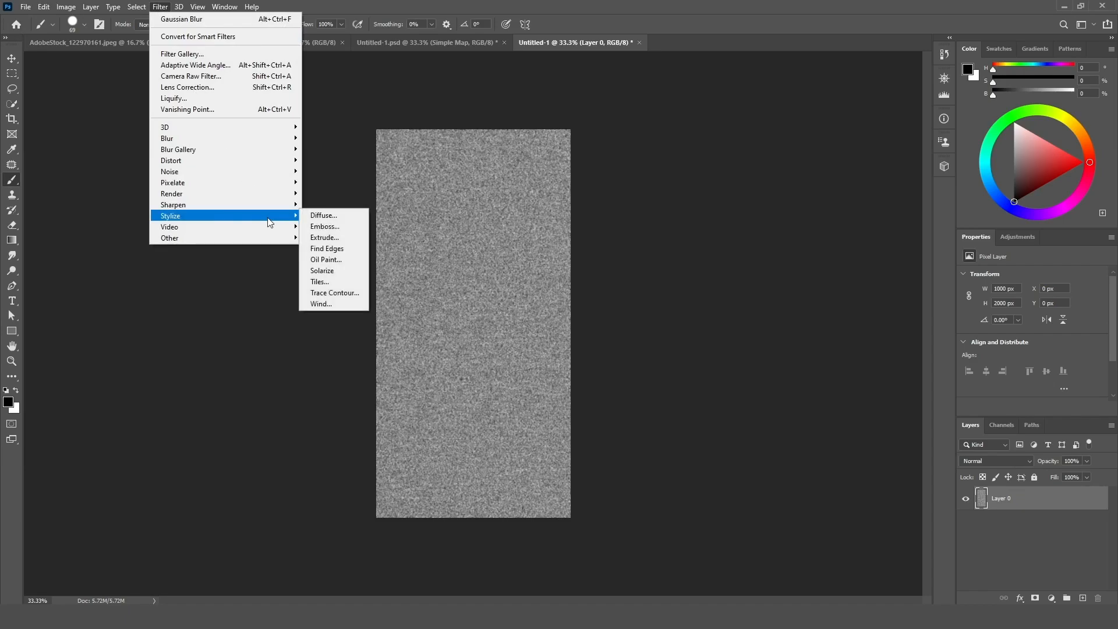
left_click(339, 228)
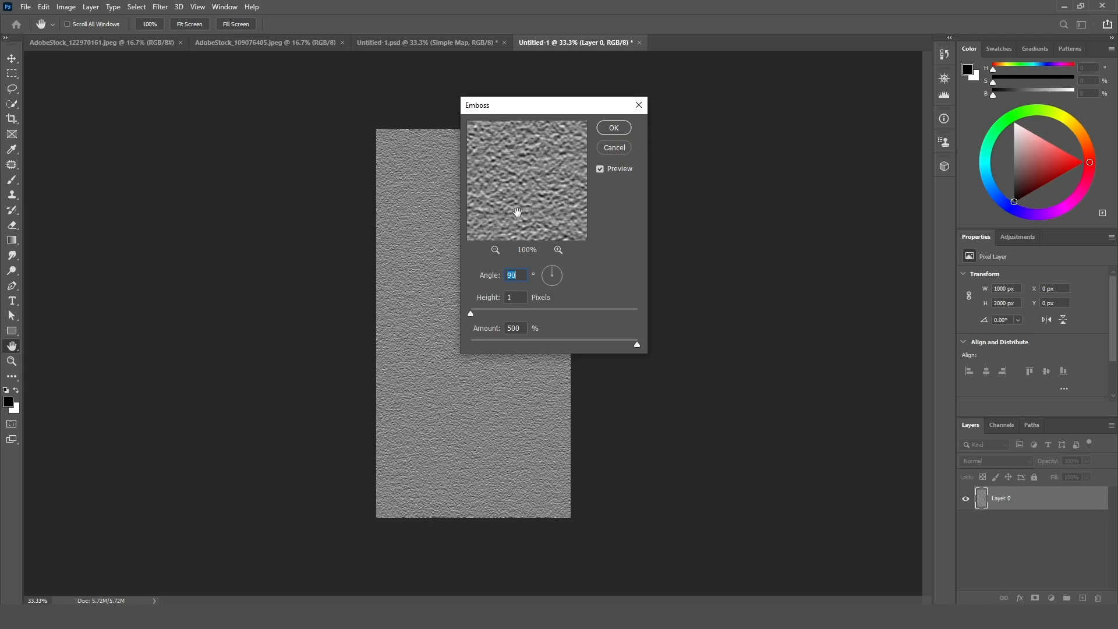
left_click(614, 148)
Emboss the blurred noise on Layer 0 with a 90° angle, 1 pixel height and 500% amount
left_click(160, 7)
mouse_move(222, 128)
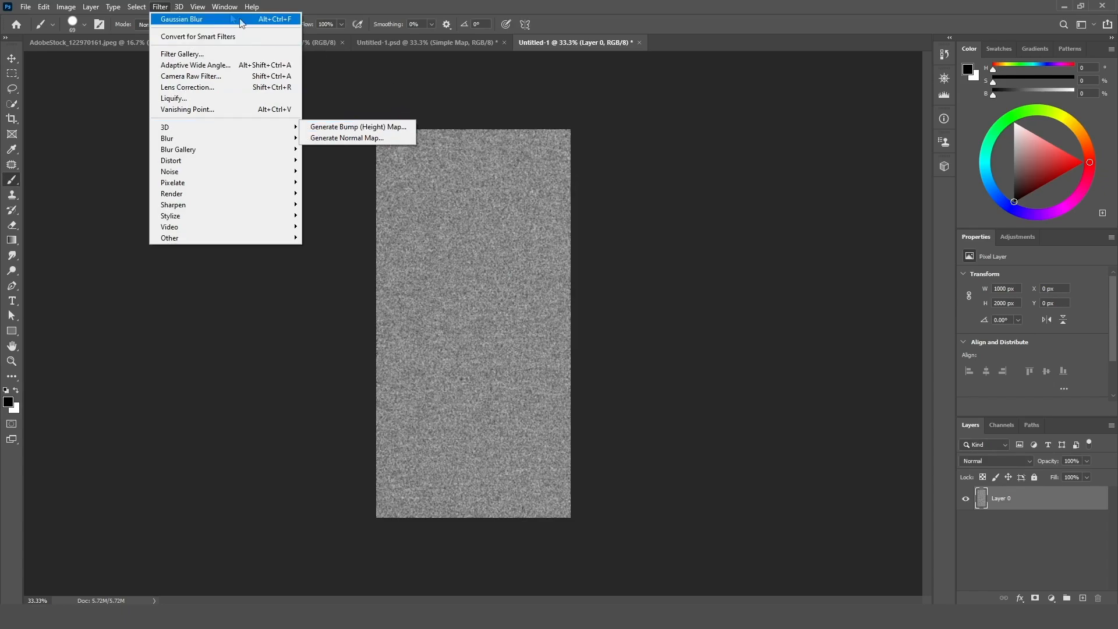
mouse_move(251, 215)
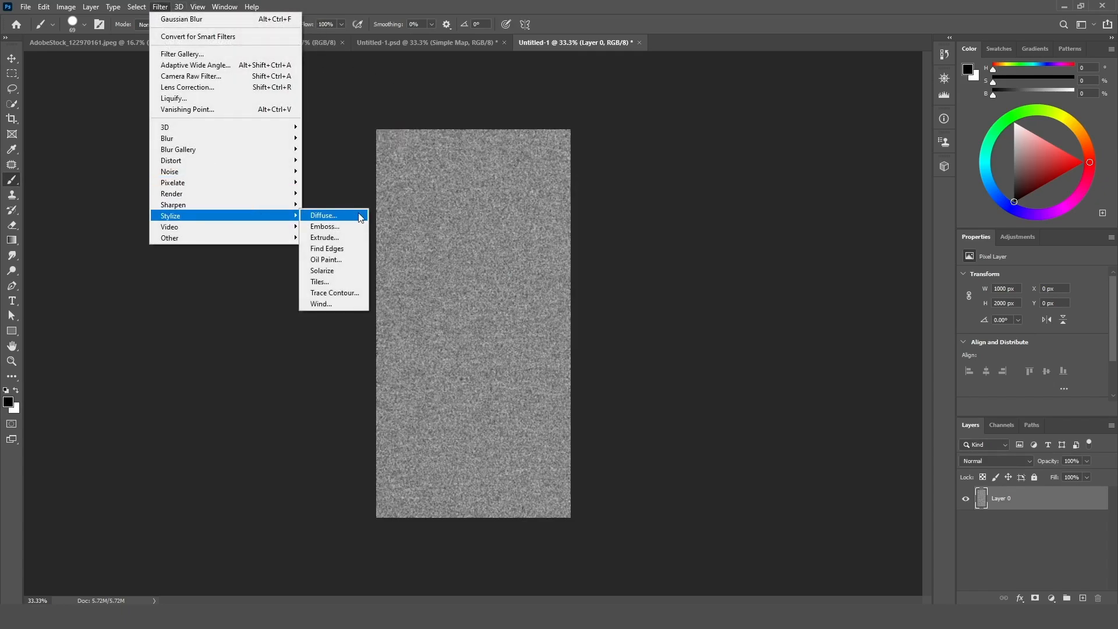
left_click(331, 227)
left_click_drag(522, 328, 498, 331)
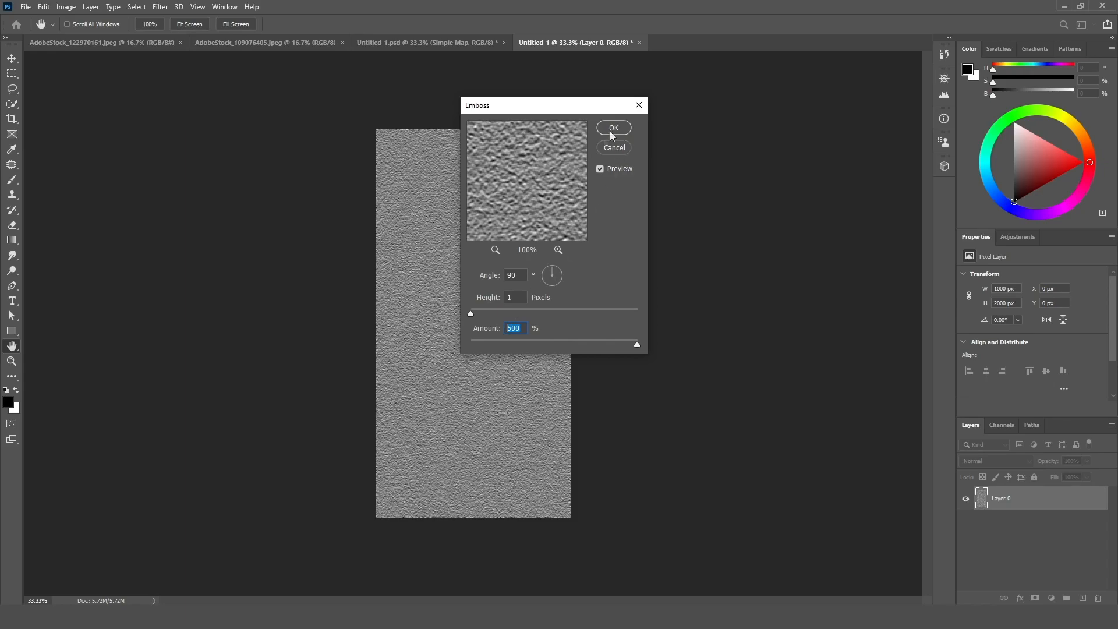
left_click_drag(519, 275, 502, 275)
left_click(614, 129)
key("b")
Apply a Perspective transform to the embossed layer, spreading its bottom edge outward to about 1049% width
scroll(437, 293, "up", 2, "alt")
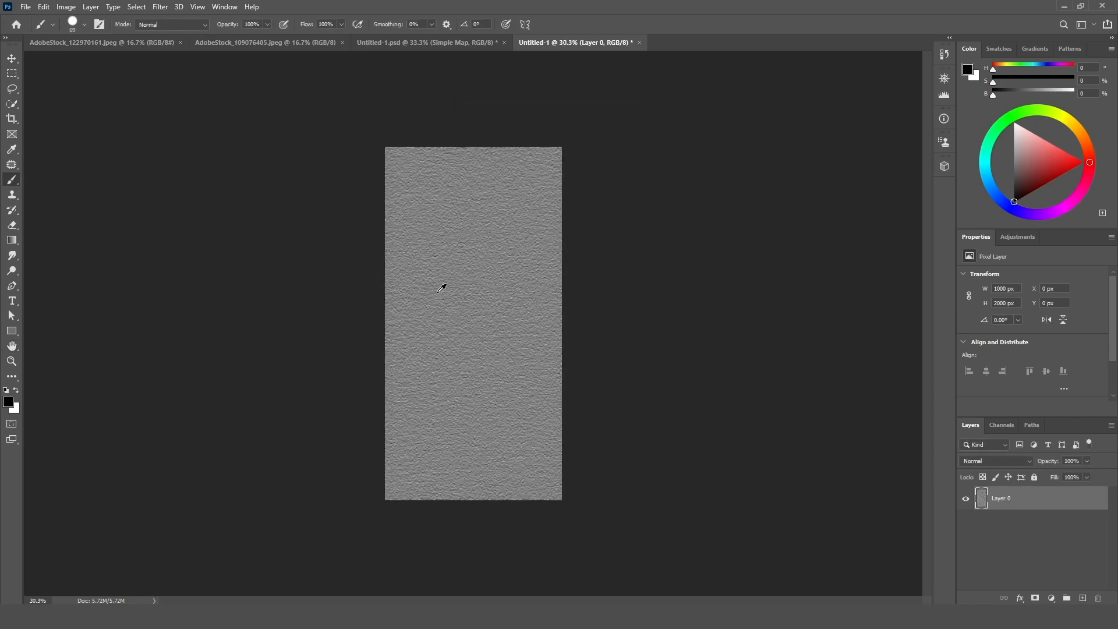
scroll(473, 323, "down", 3, "alt")
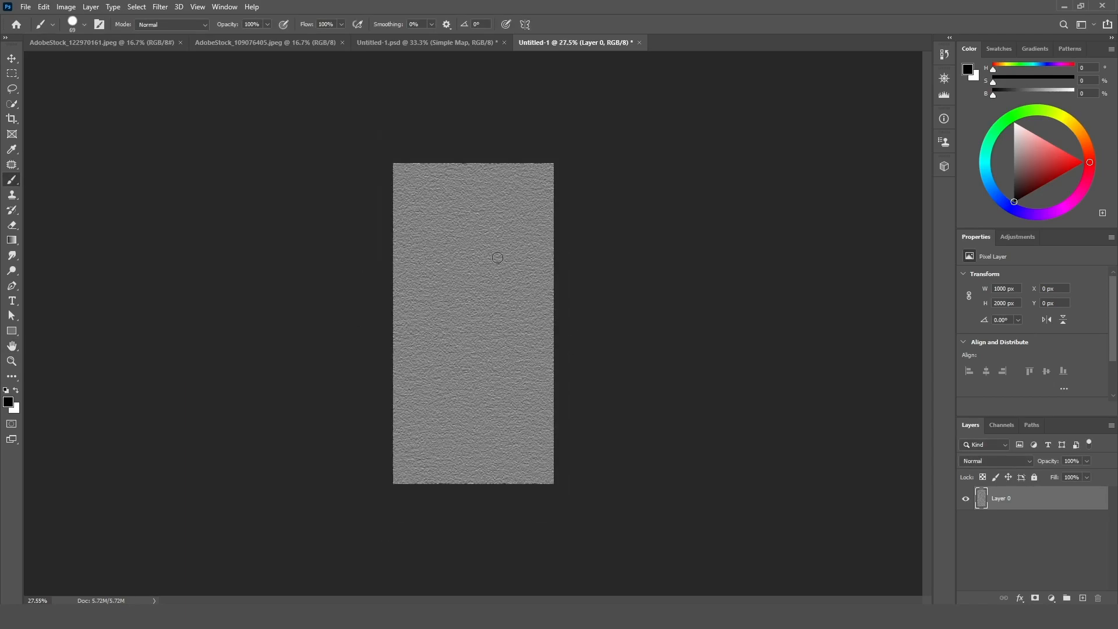
scroll(472, 345, "up", 3, "alt")
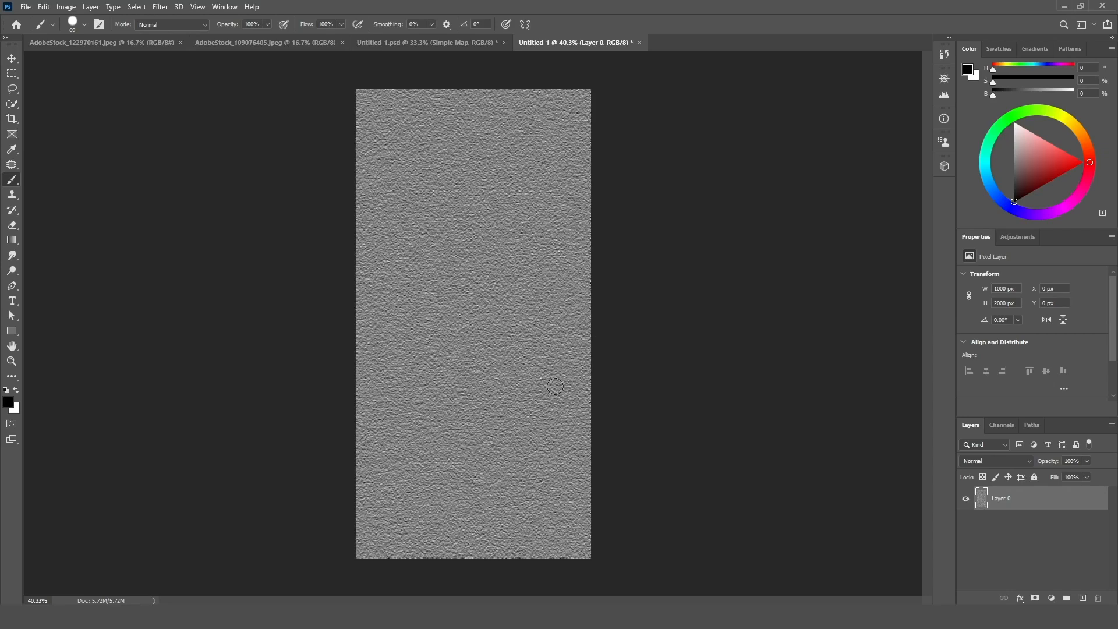
left_click(14, 59)
scroll(535, 360, "down", 5, "alt")
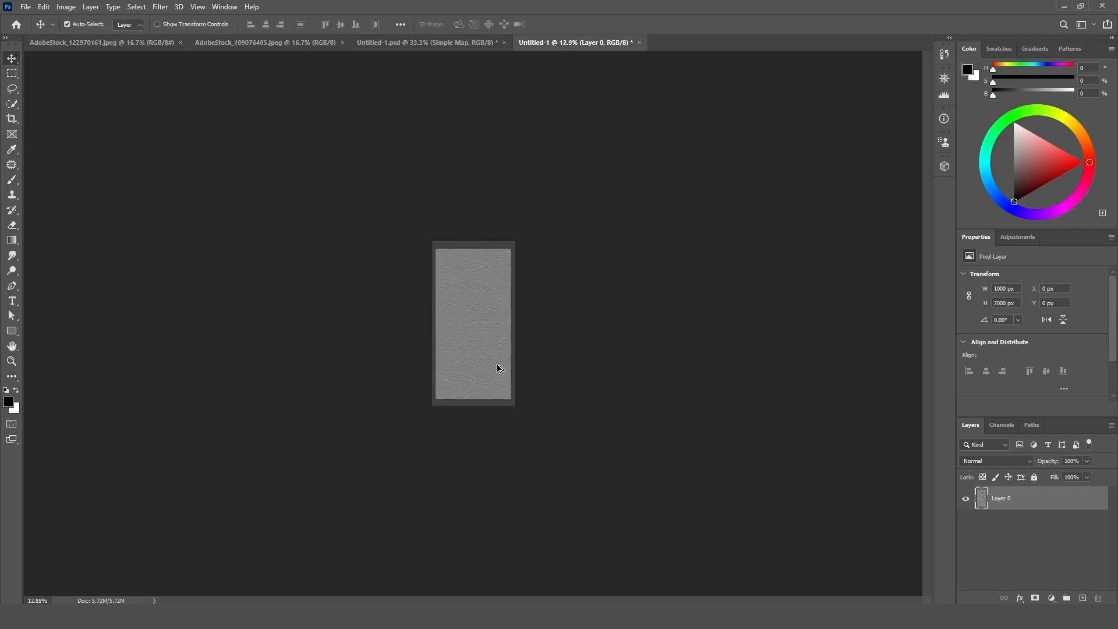
key("ctrl+t")
right_click(479, 344)
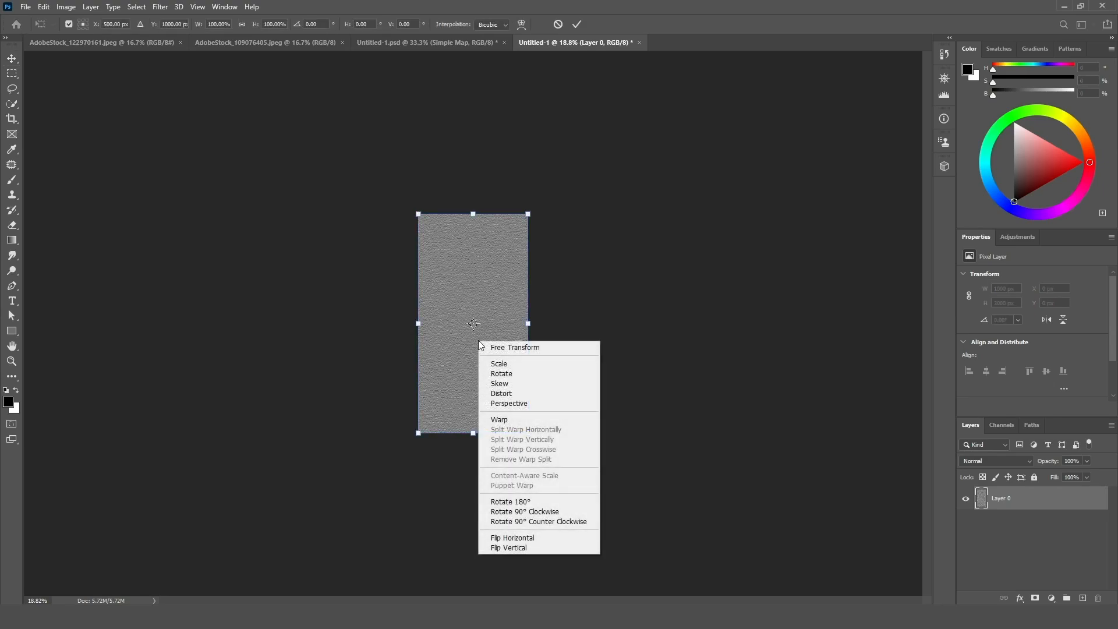
left_click(513, 403)
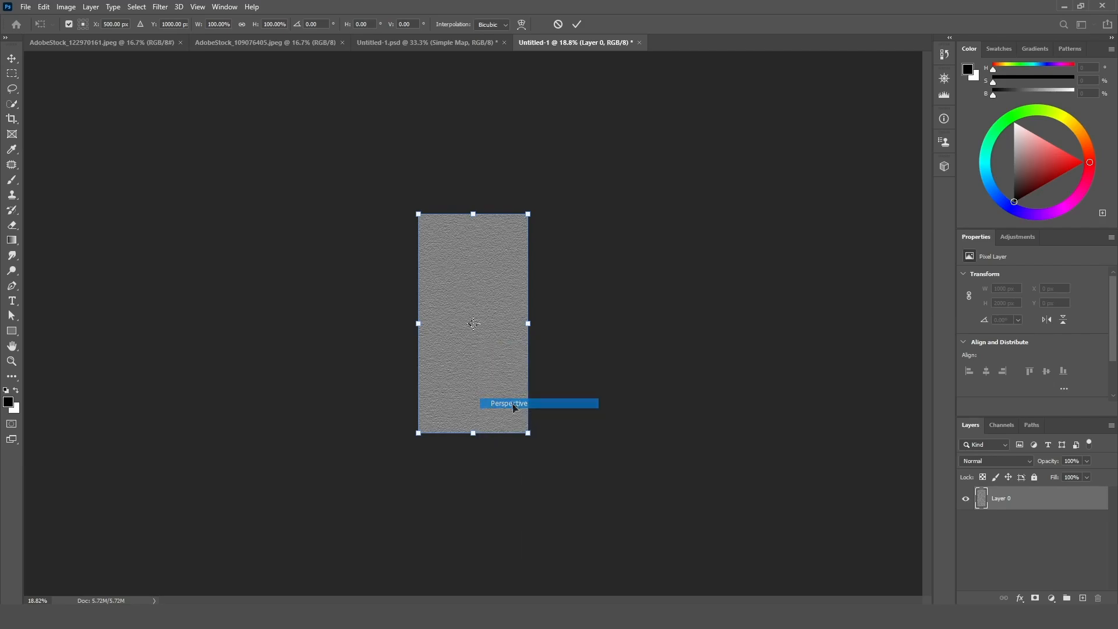
left_click_drag(528, 436, 1025, 376)
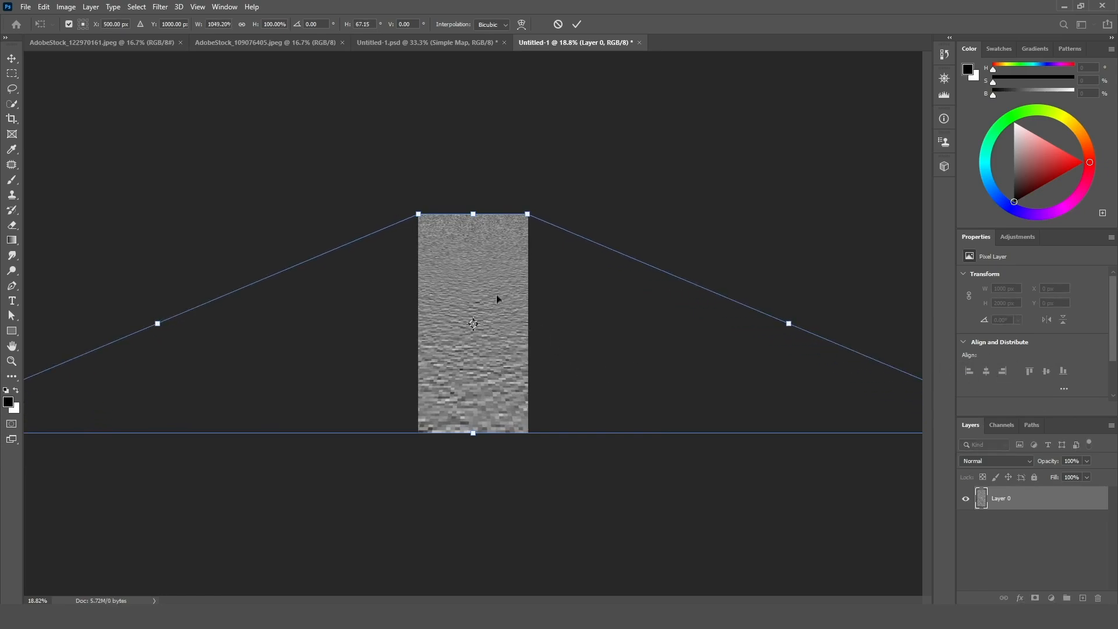
key("Return")
scroll(520, 338, "up", 2)
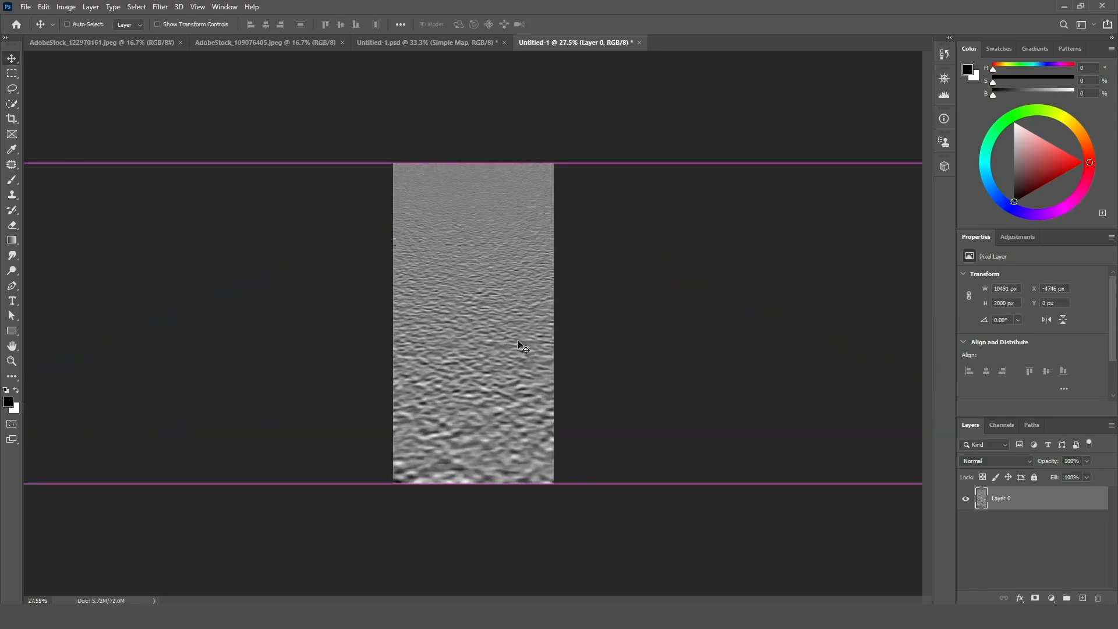
Crop away the layer's pixels outside the canvas using a full-canvas selection, and deselect
key("ctrl+a")
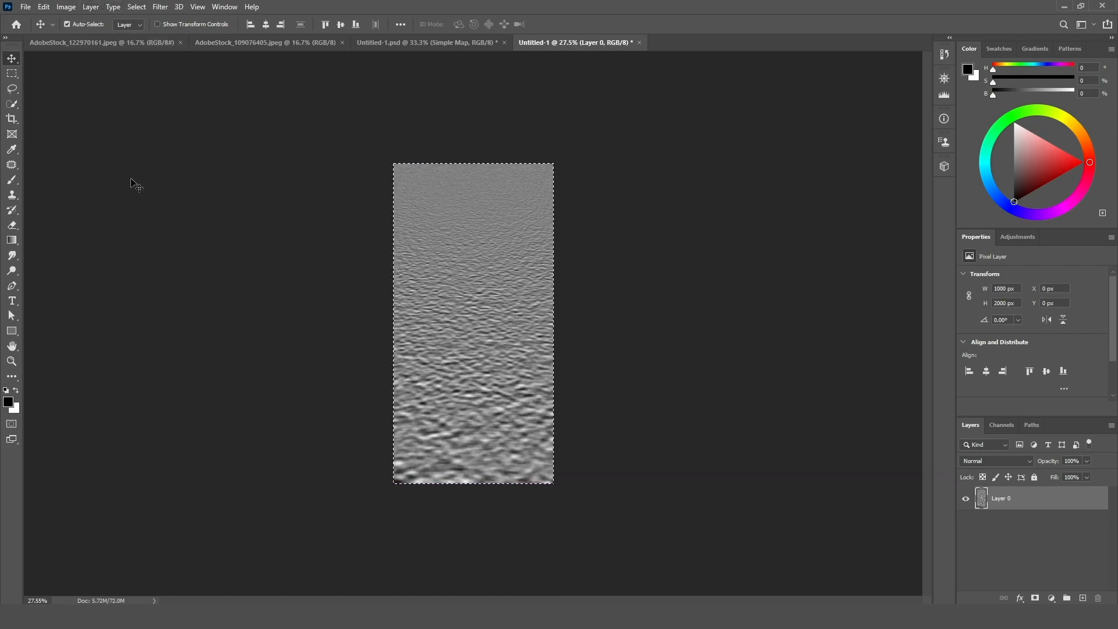
left_click(66, 6)
left_click(90, 131)
key("ctrl+d")
Apply another Perspective transform to Layer 0, spreading its bottom edge outward to about 496% width
key("l")
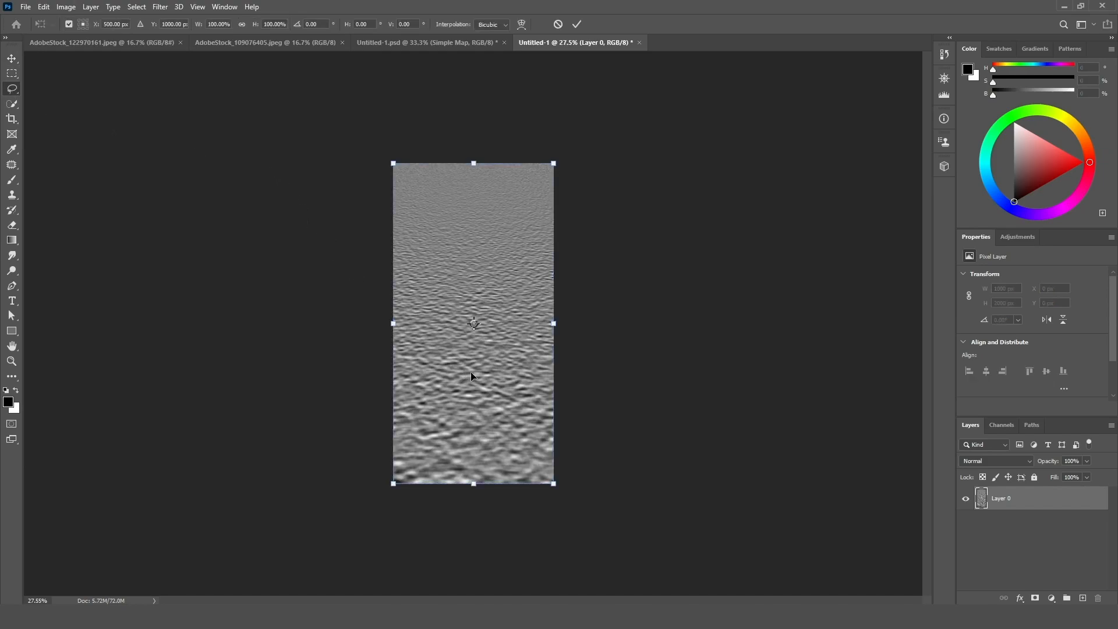
key("ctrl+t")
right_click(486, 375)
left_click(540, 438)
left_click_drag(553, 483, 872, 461)
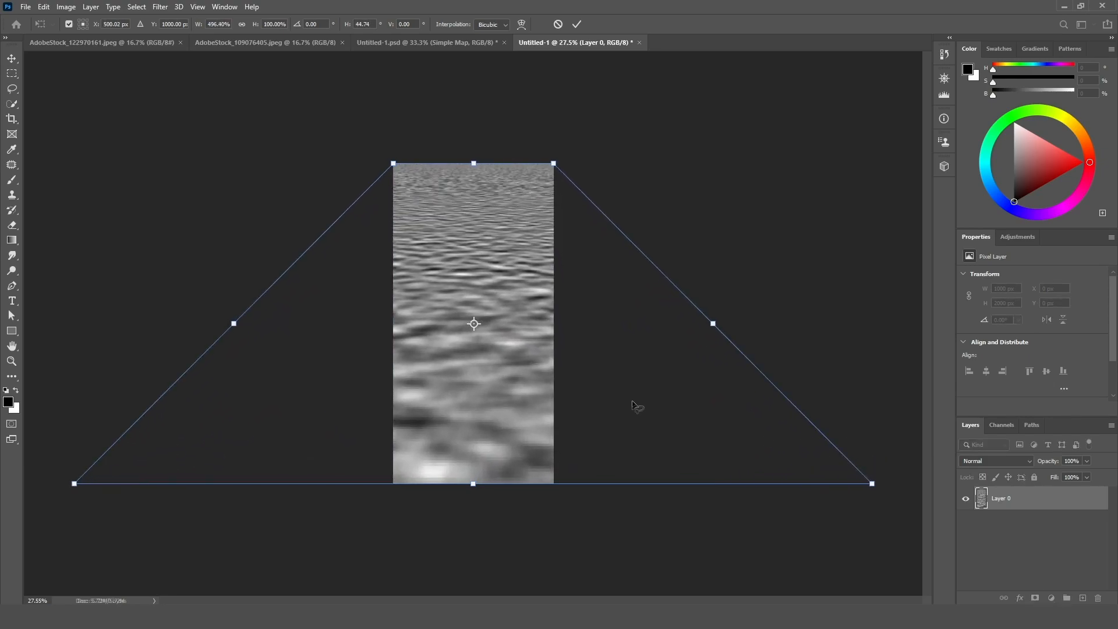
key("Return")
scroll(552, 344, "up", 2)
scroll(553, 343, "up", 3)
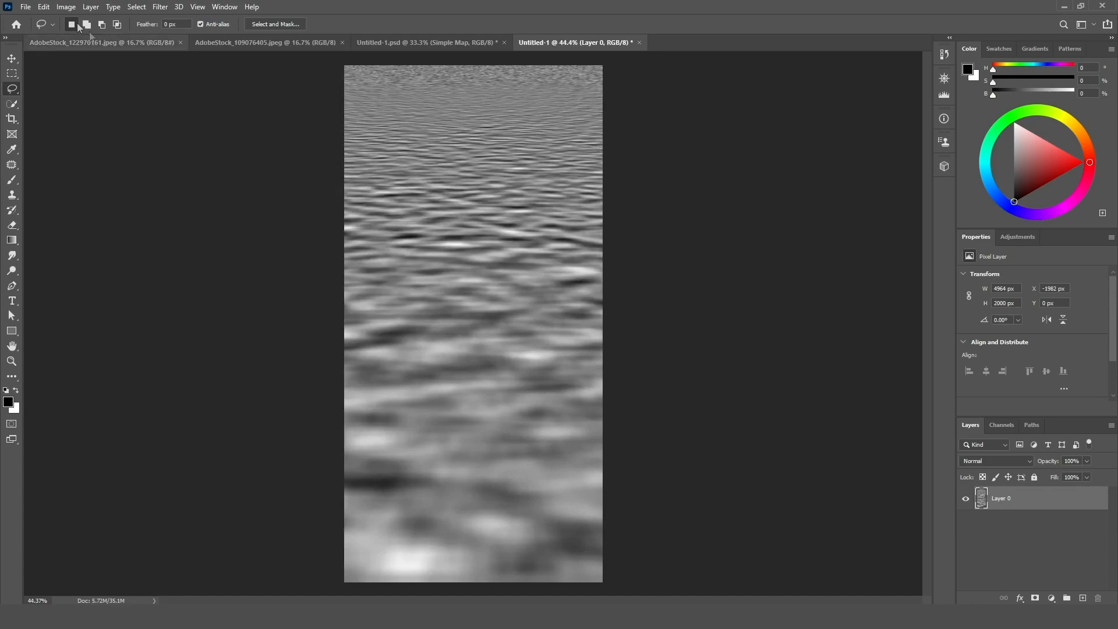
Resize the image to a 1000 by 1000 pixel square by setting its height to 1000 pixels
left_click(67, 8)
left_click(87, 93)
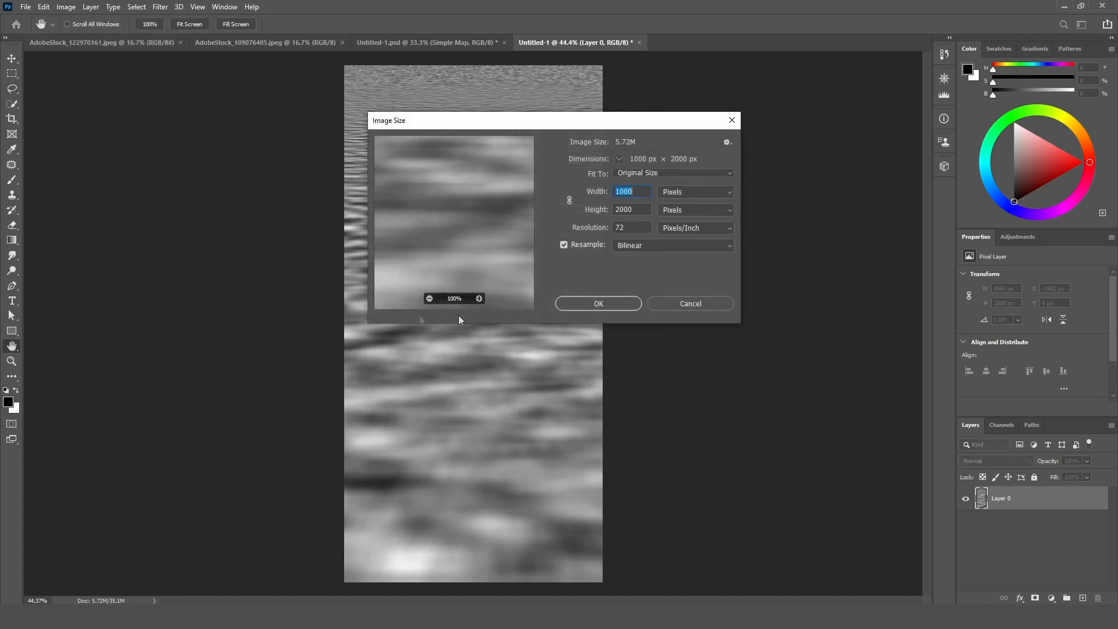
left_click(639, 212)
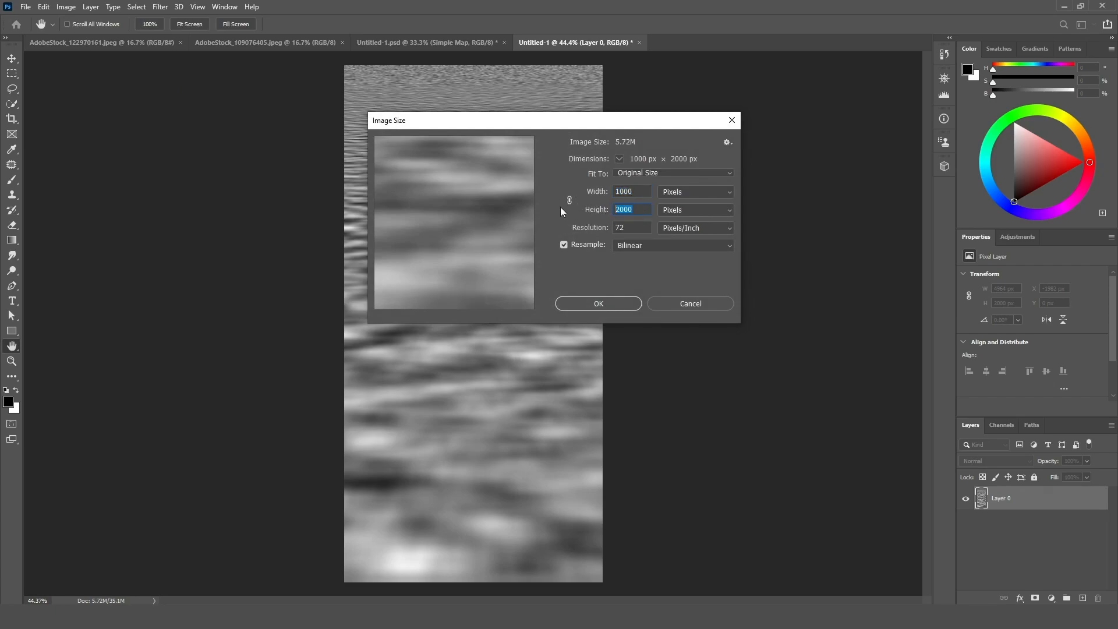
type("1000")
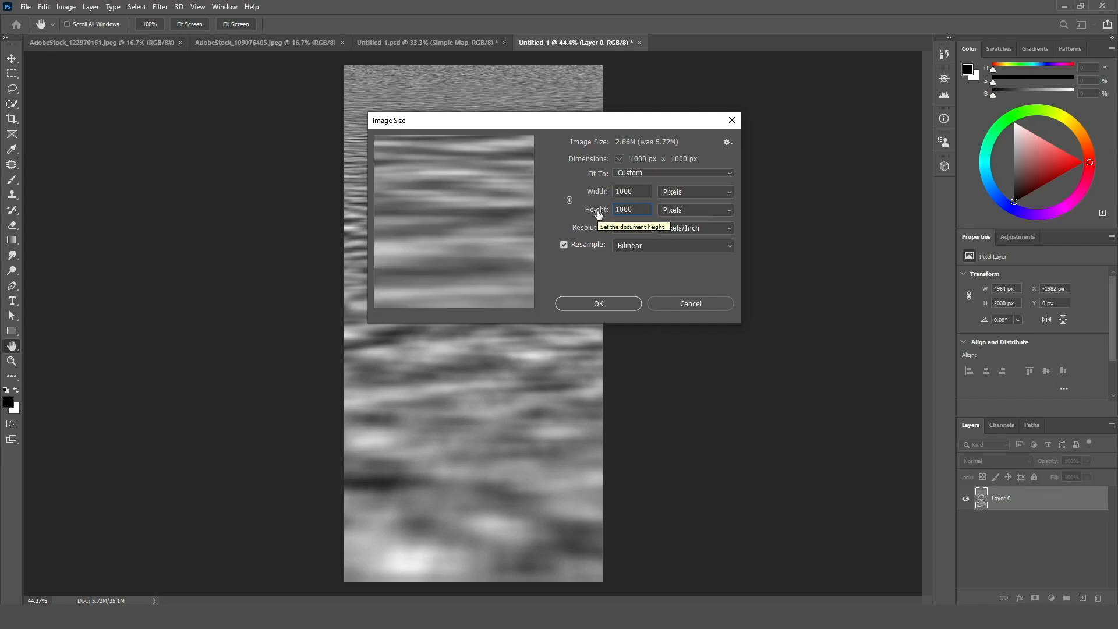
left_click(600, 303)
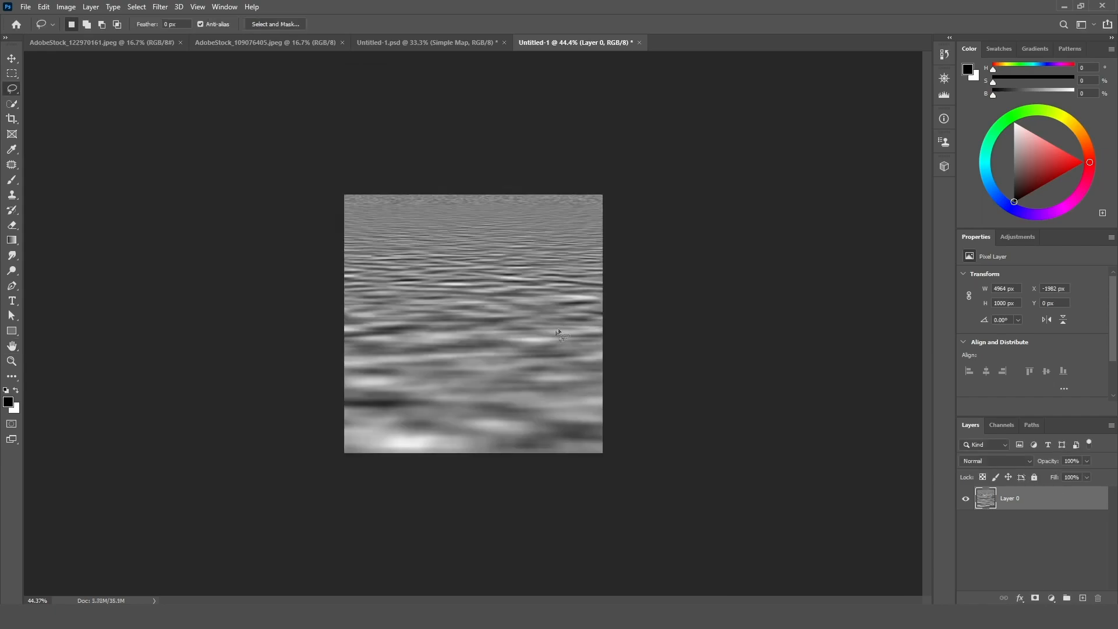
Inspect the noise along the image's top edge and set the foreground color to neutral gray with 50% brightness
scroll(542, 284, "up", 3)
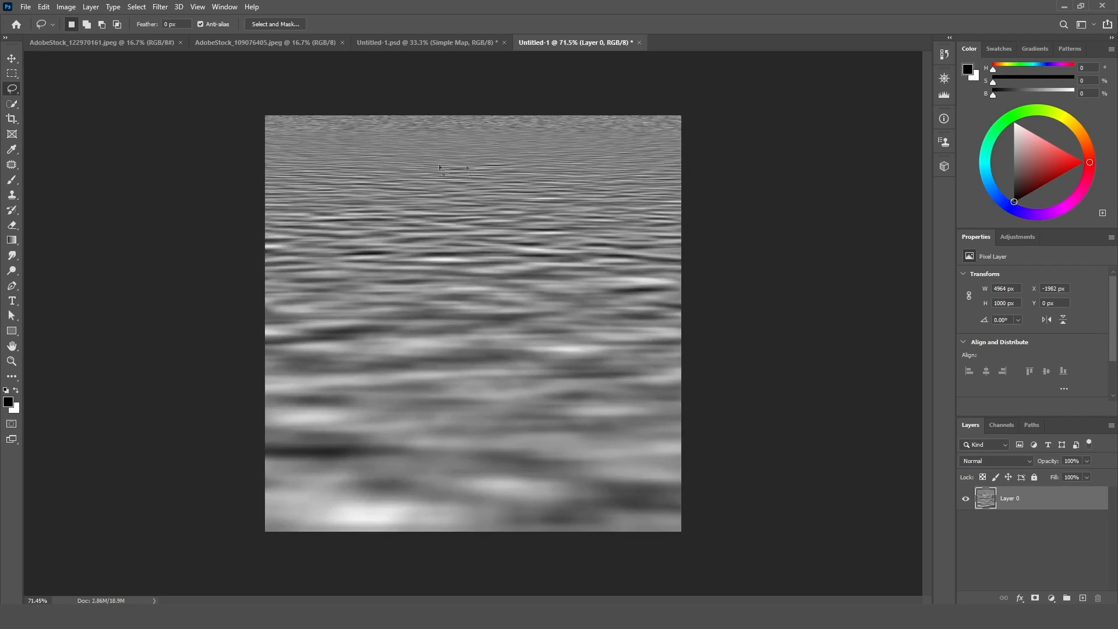
scroll(507, 160, "up", 10)
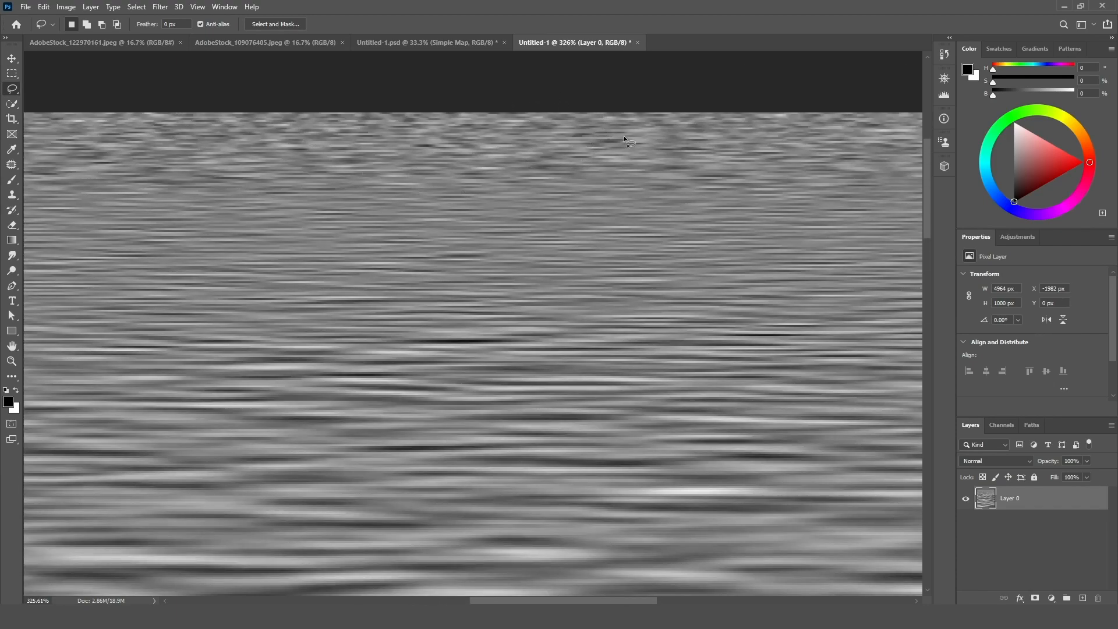
scroll(624, 135, "down", 8)
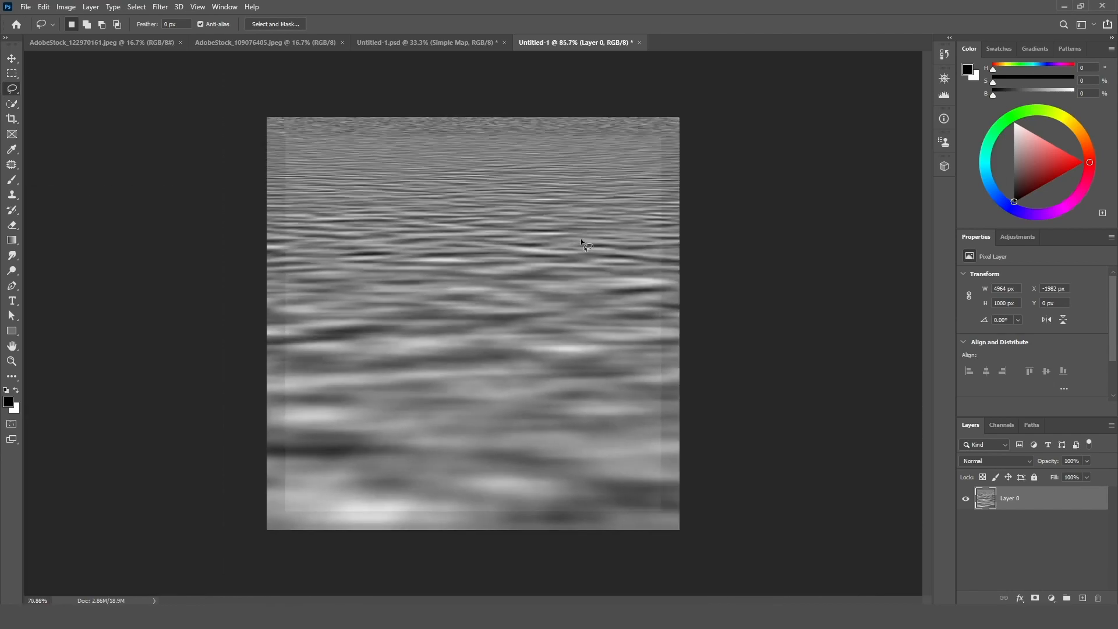
scroll(581, 238, "up", 1)
left_click(9, 402)
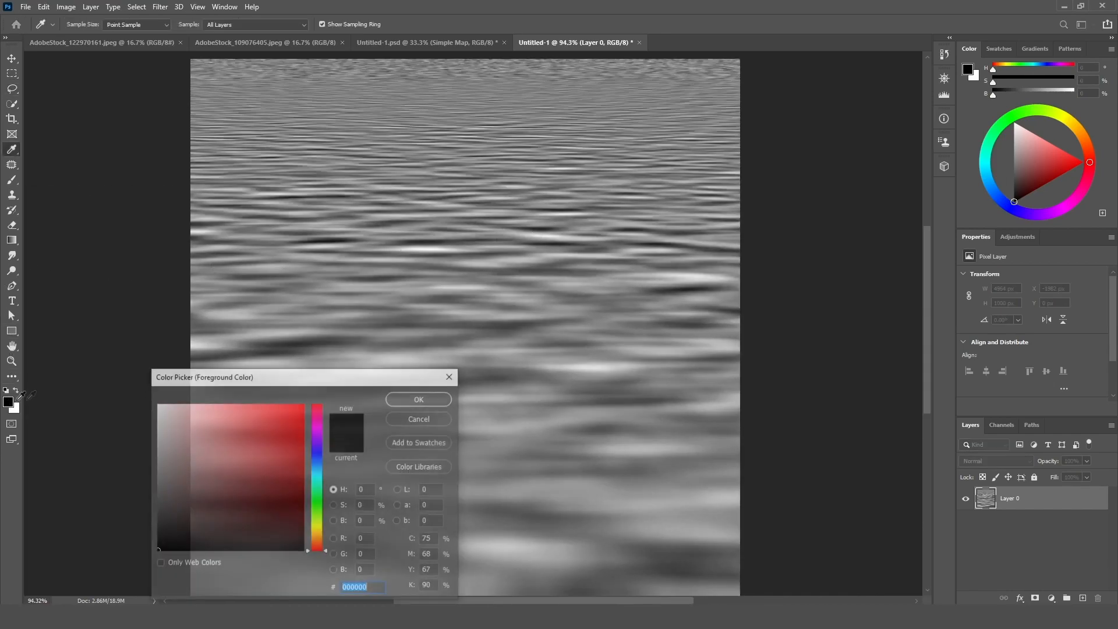
left_click(362, 521)
type("50")
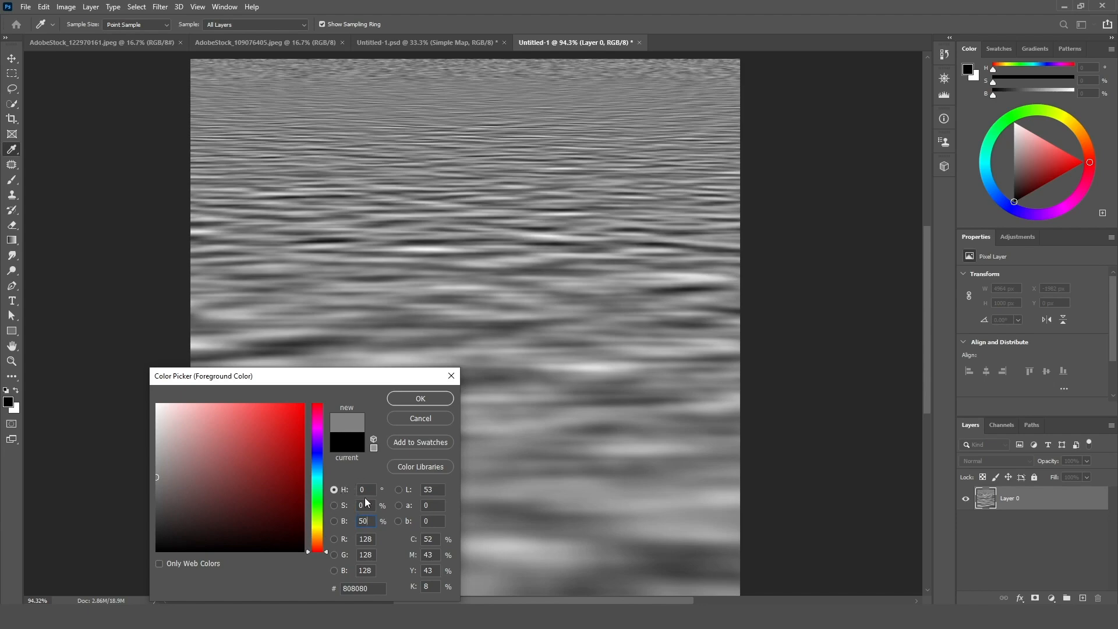
left_click(420, 399)
key("l")
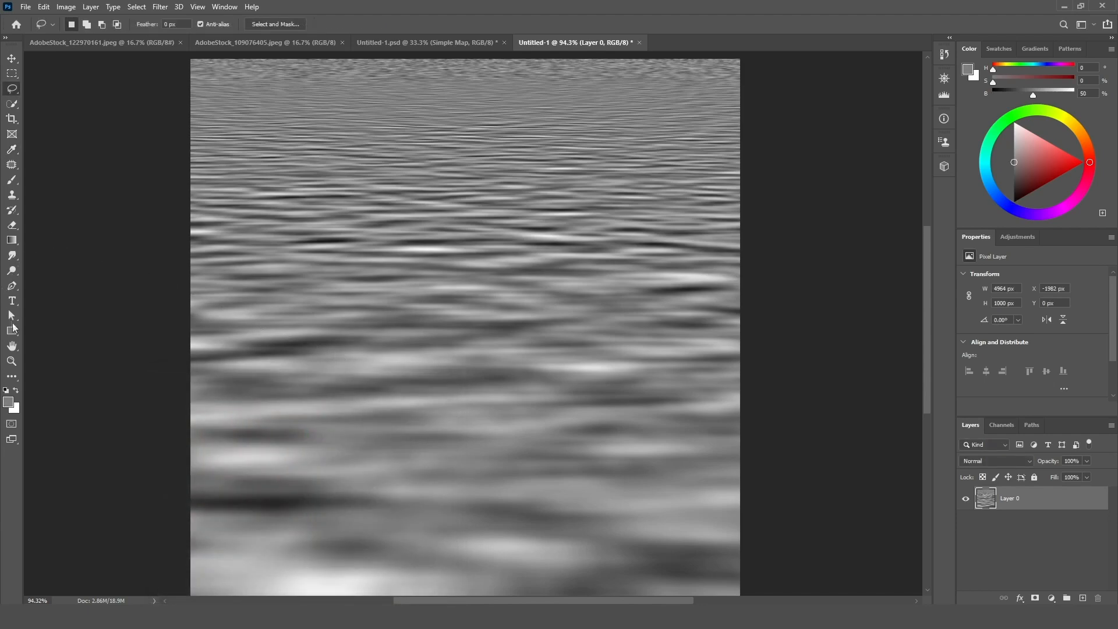
Set up the Gradient tool with the Foreground to Transparent preset from the Basics group
scroll(195, 351, "down", 2)
left_click(12, 240)
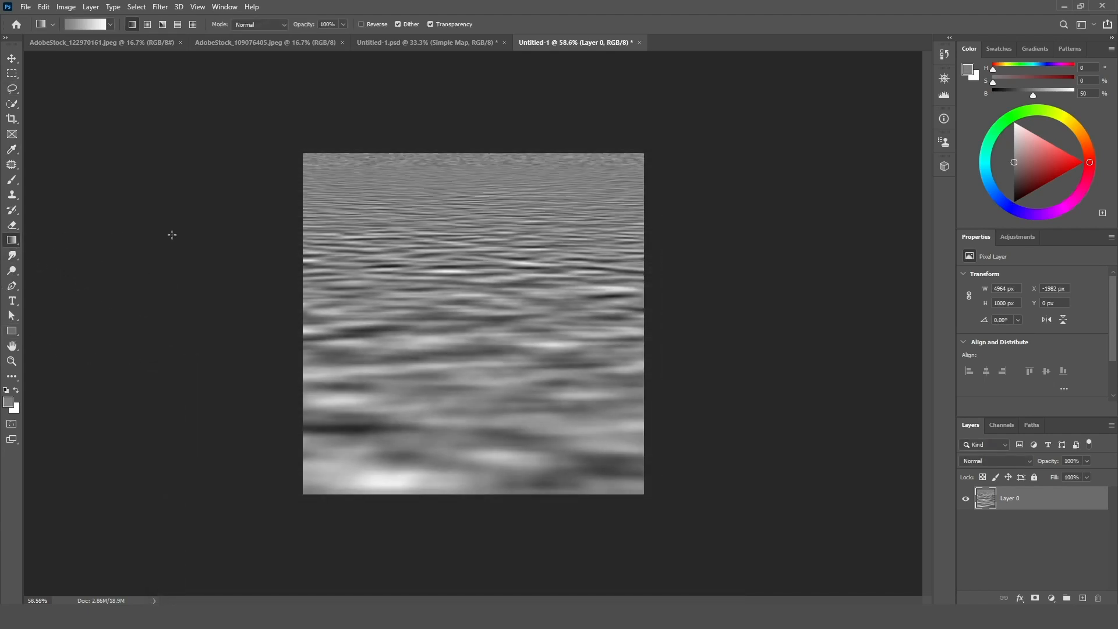
left_click(94, 28)
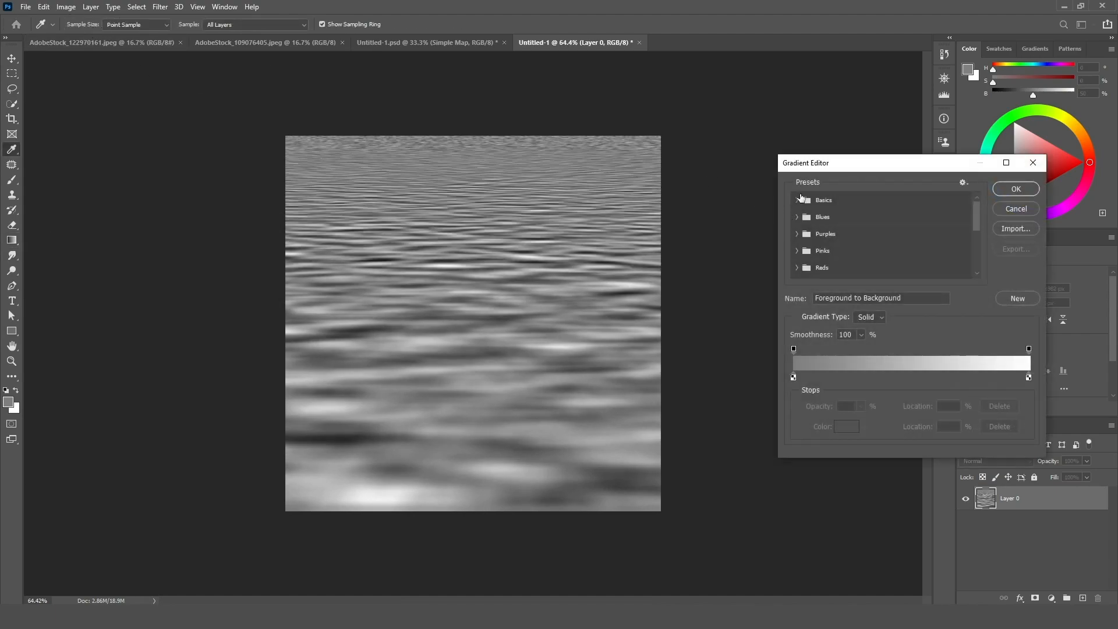
left_click(812, 217)
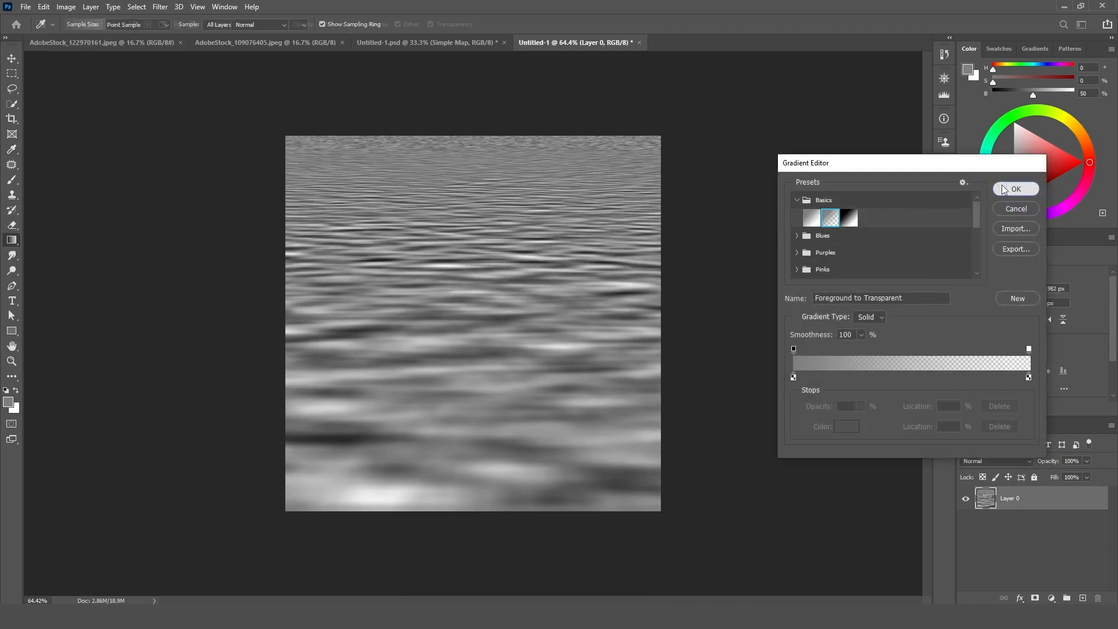
left_click(1016, 189)
Cover the noisy strip along the image's top edge with a short vertical gray gradient fading downward into the ripples
scroll(508, 89, "up", 4)
scroll(508, 89, "up", 8)
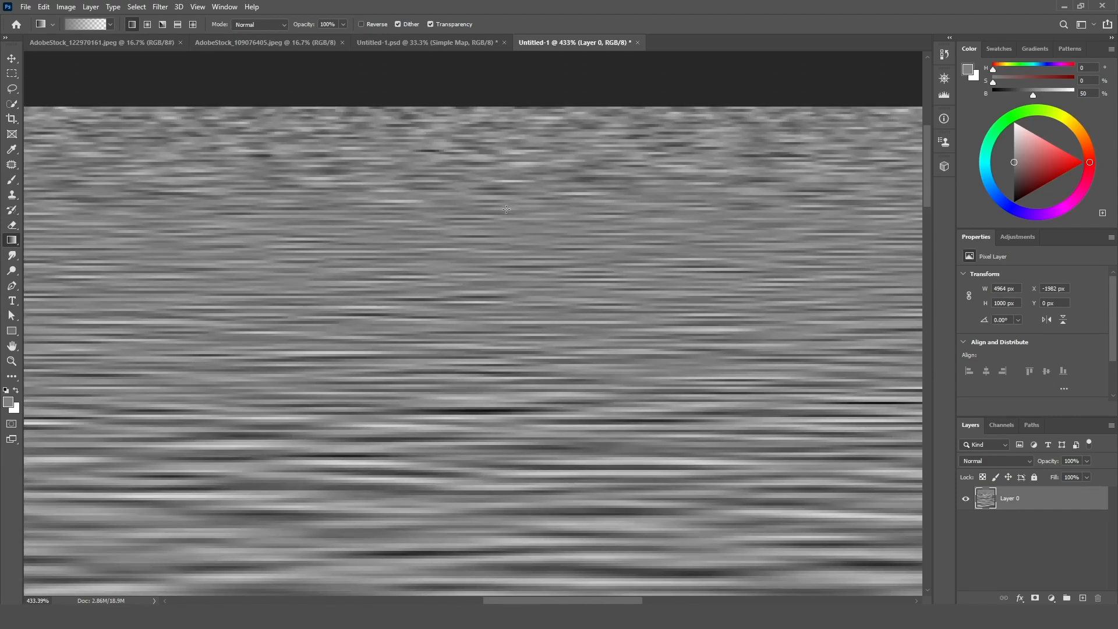
left_click_drag(509, 471, 510, 494)
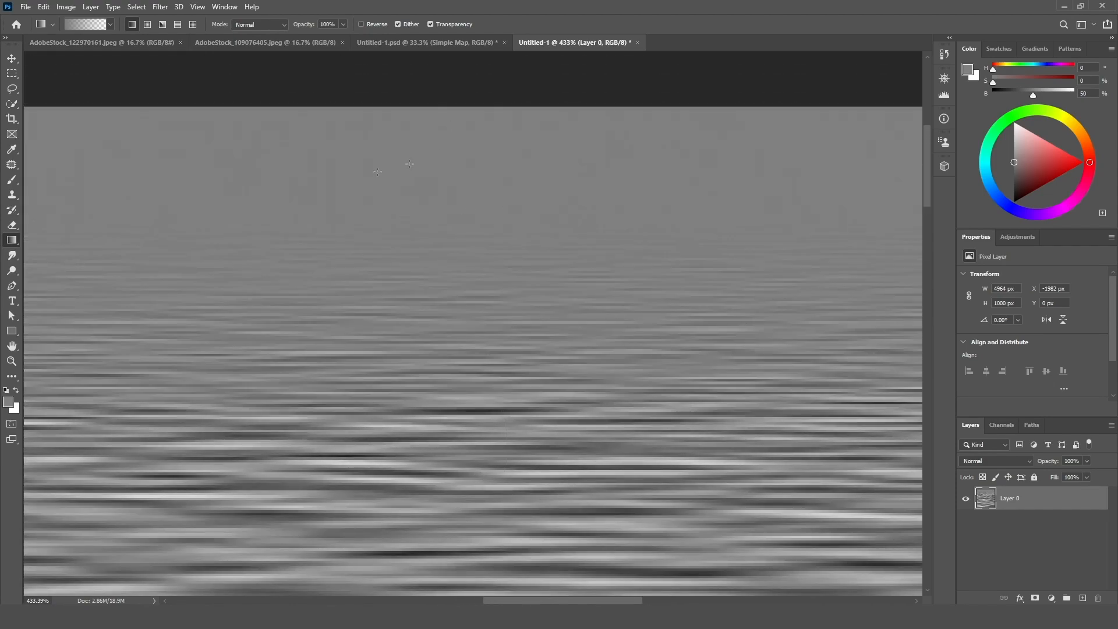
scroll(583, 149, "down", 9)
scroll(509, 169, "up", 1)
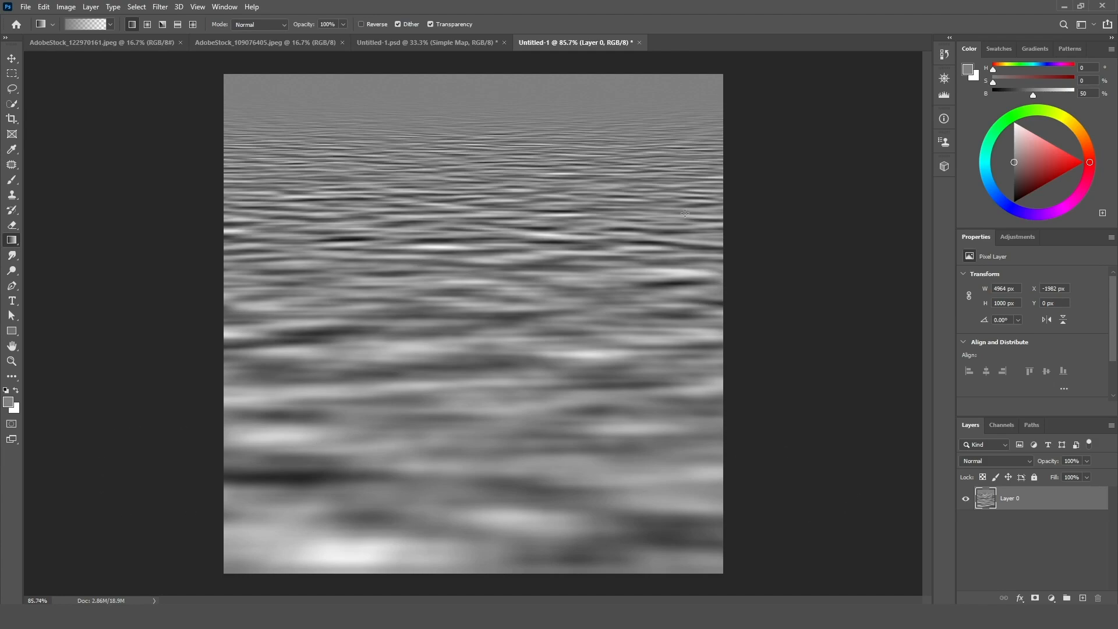
Convert the image to Grayscale mode at 8 bits per channel, discarding its color information
left_click(65, 8)
mouse_move(91, 23)
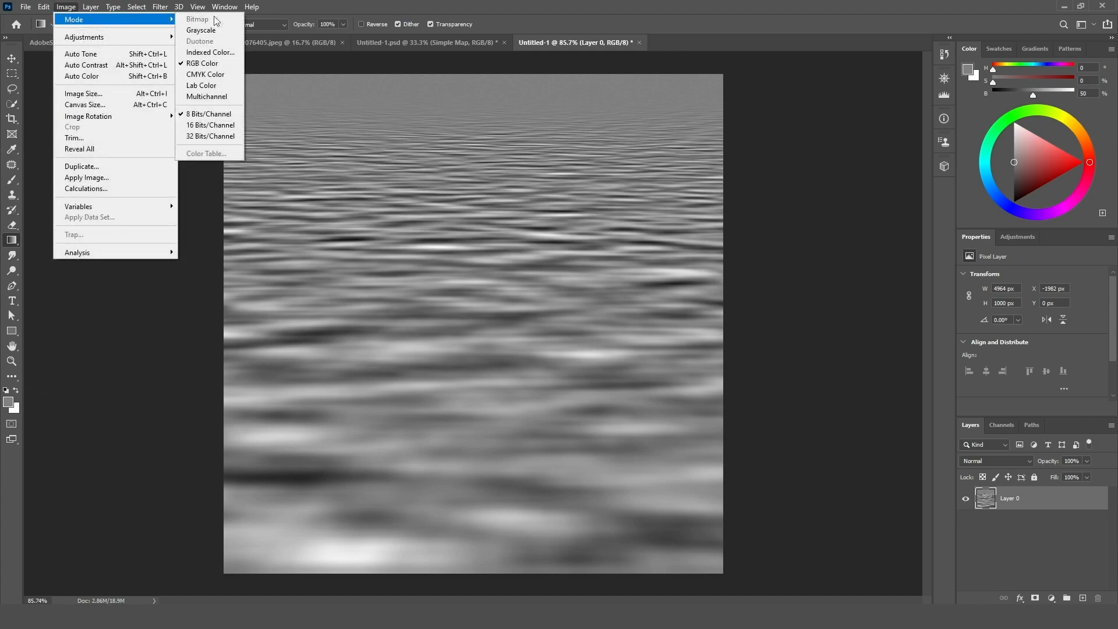
left_click(203, 32)
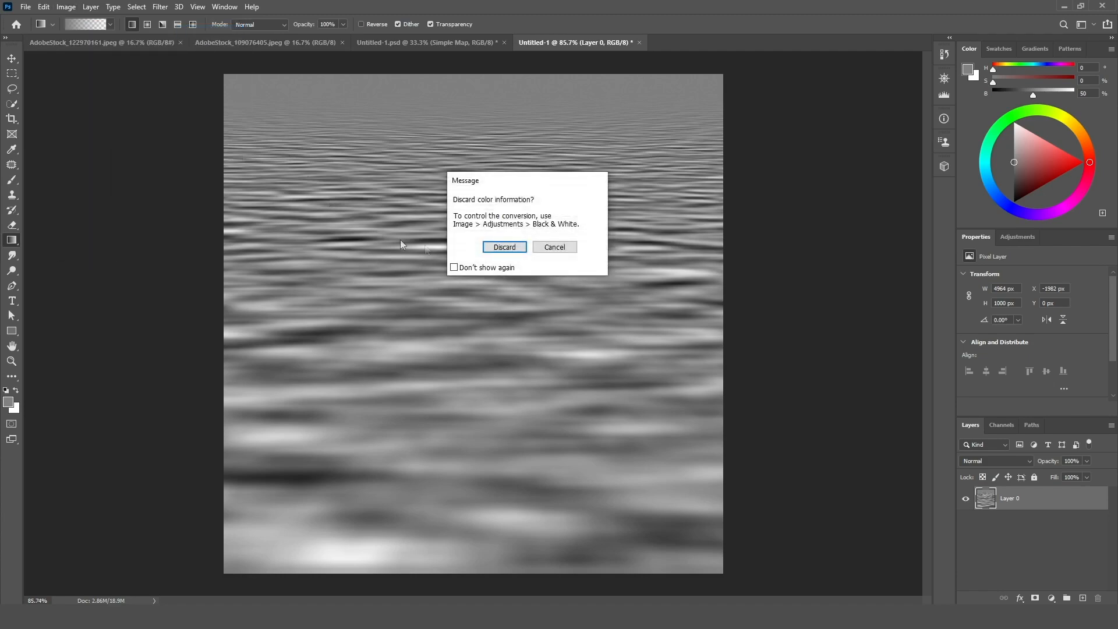
left_click(505, 249)
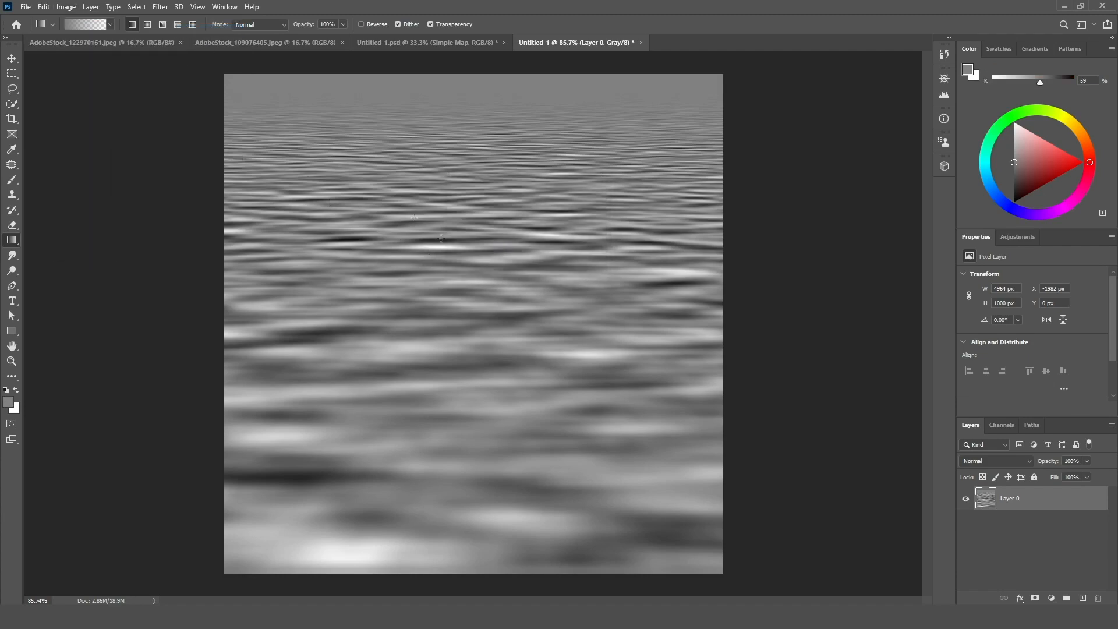
left_click(66, 6)
mouse_move(83, 22)
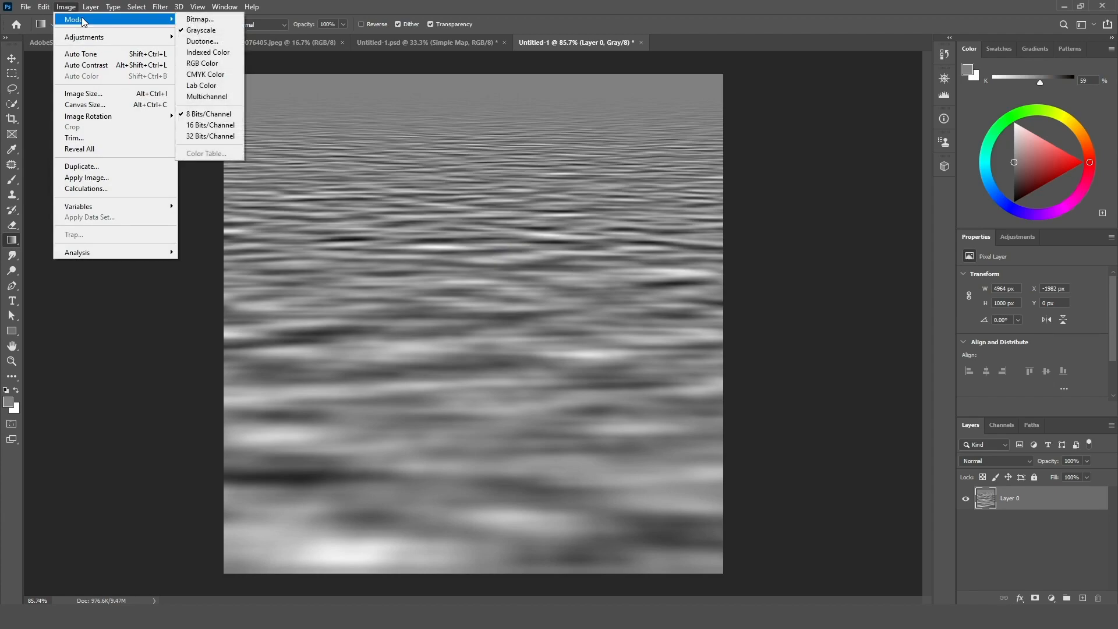
left_click(138, 337)
Save the image on the computer as Simple Displacement map in Photoshop format with maximized compatibility, and close it
left_click(25, 8)
left_click(78, 147)
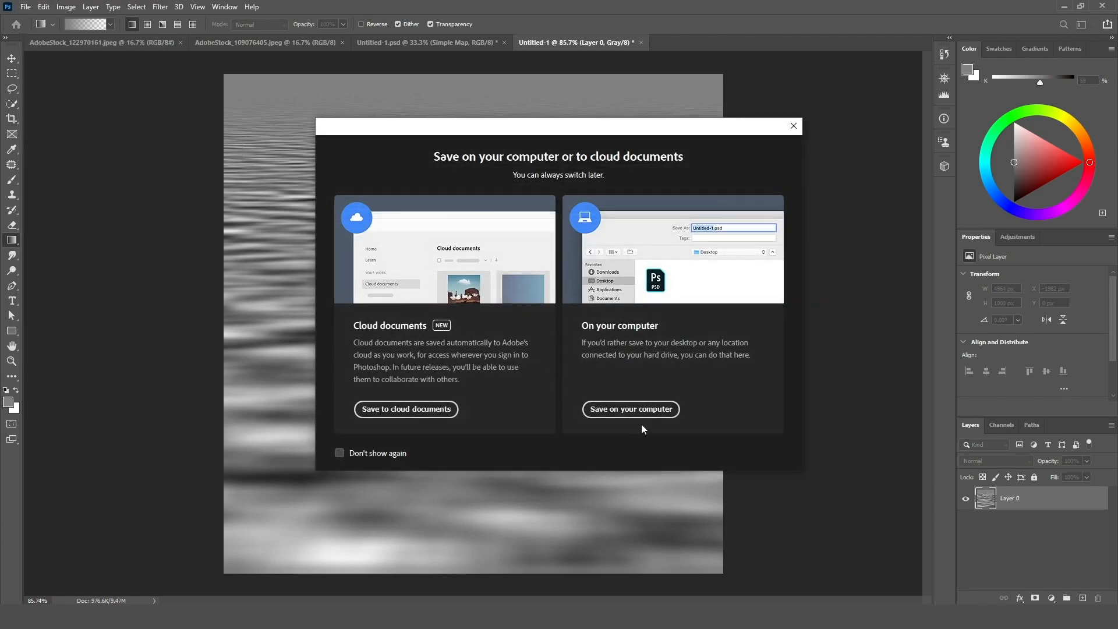
left_click(632, 409)
type("Simple Displacement map")
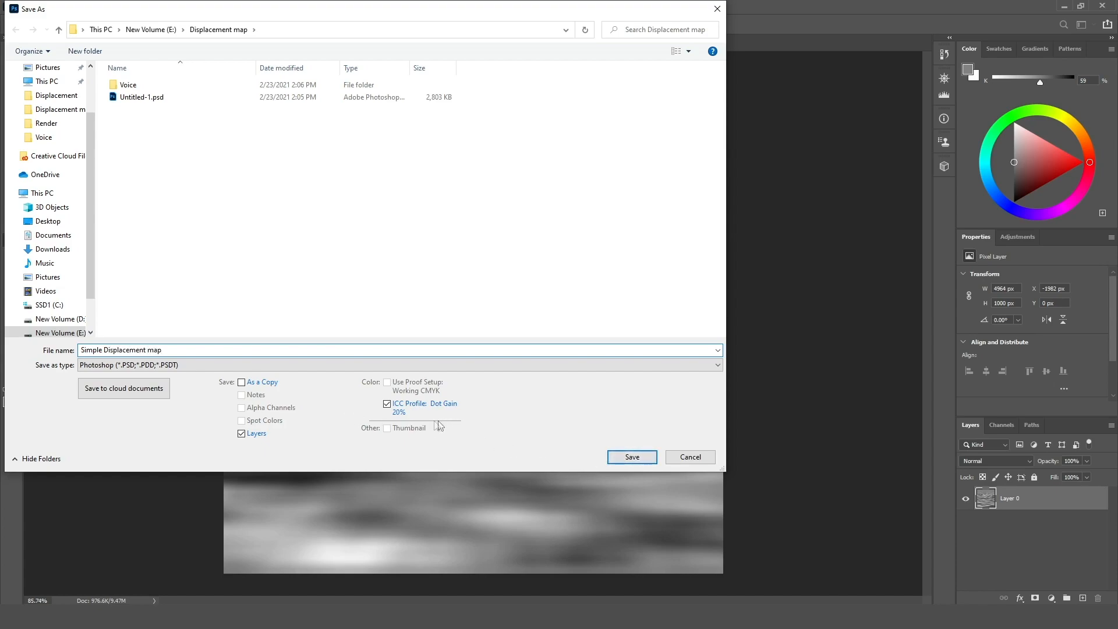
left_click(627, 456)
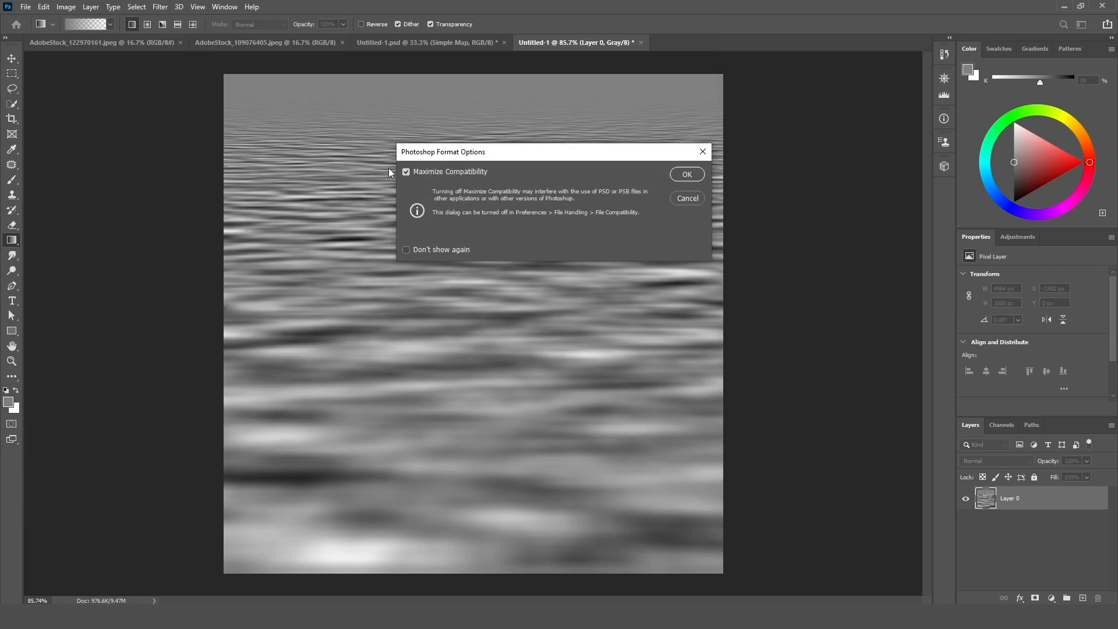
left_click(686, 174)
scroll(544, 230, "down", 2)
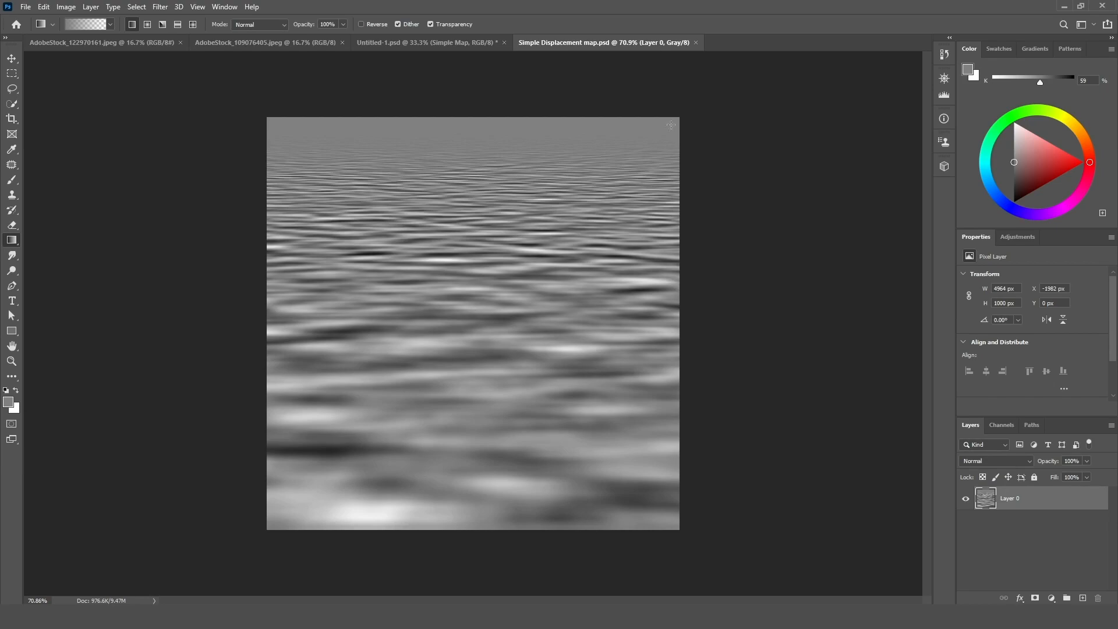
left_click(696, 42)
Convert the blank 1000 by 2000 pixel document's background into a regular layer and fill it with black using the Paint Bucket
right_click(11, 240)
left_click(45, 250)
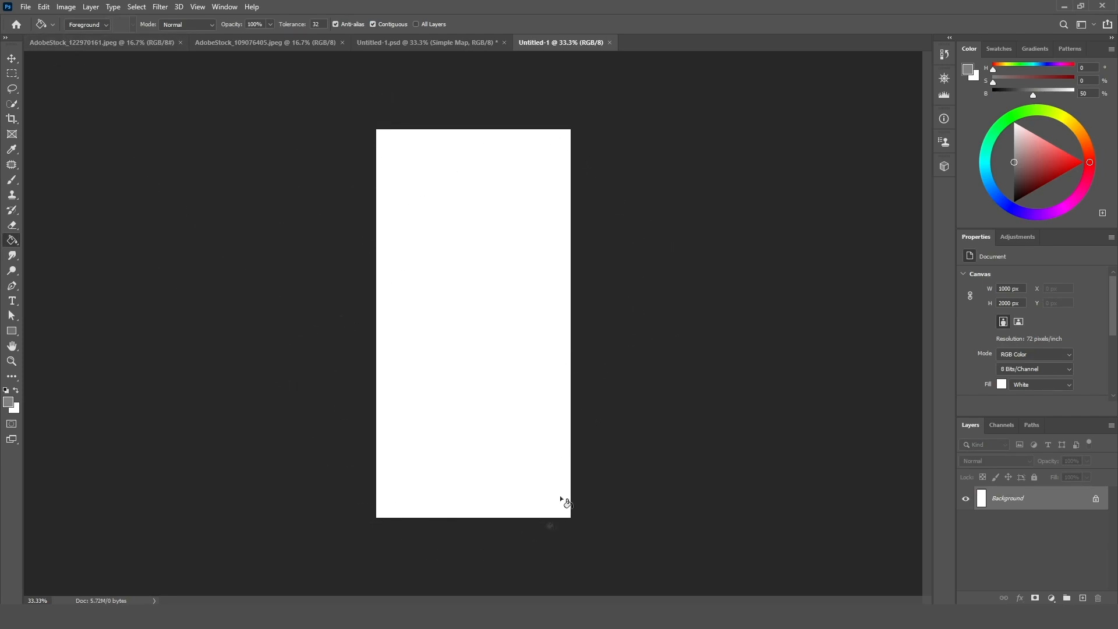
double_click(1053, 499)
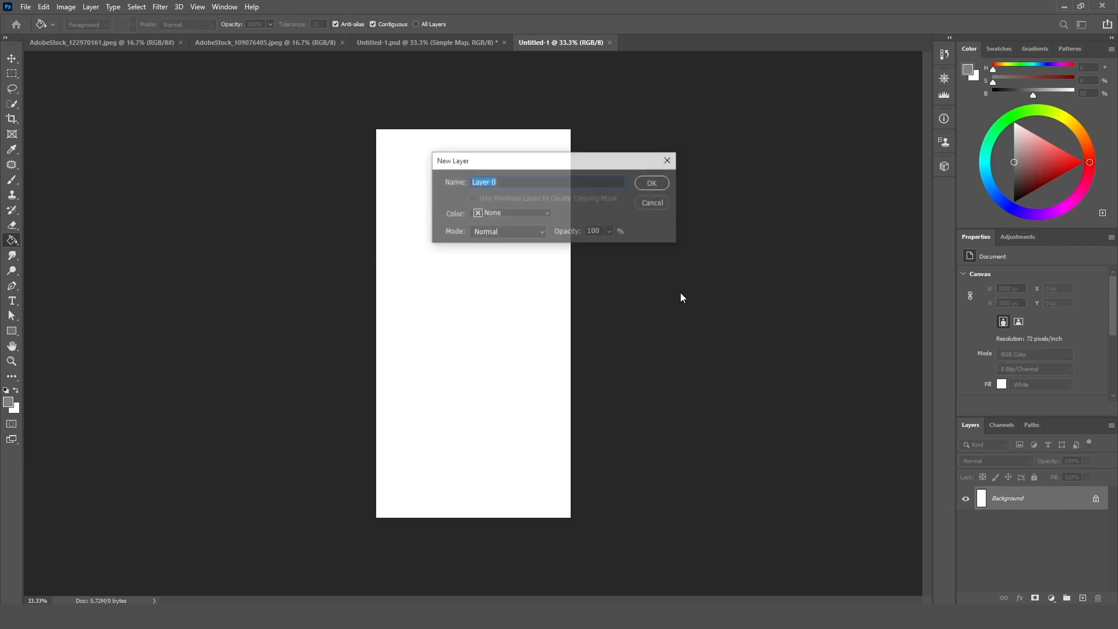
left_click(652, 183)
left_click(67, 7)
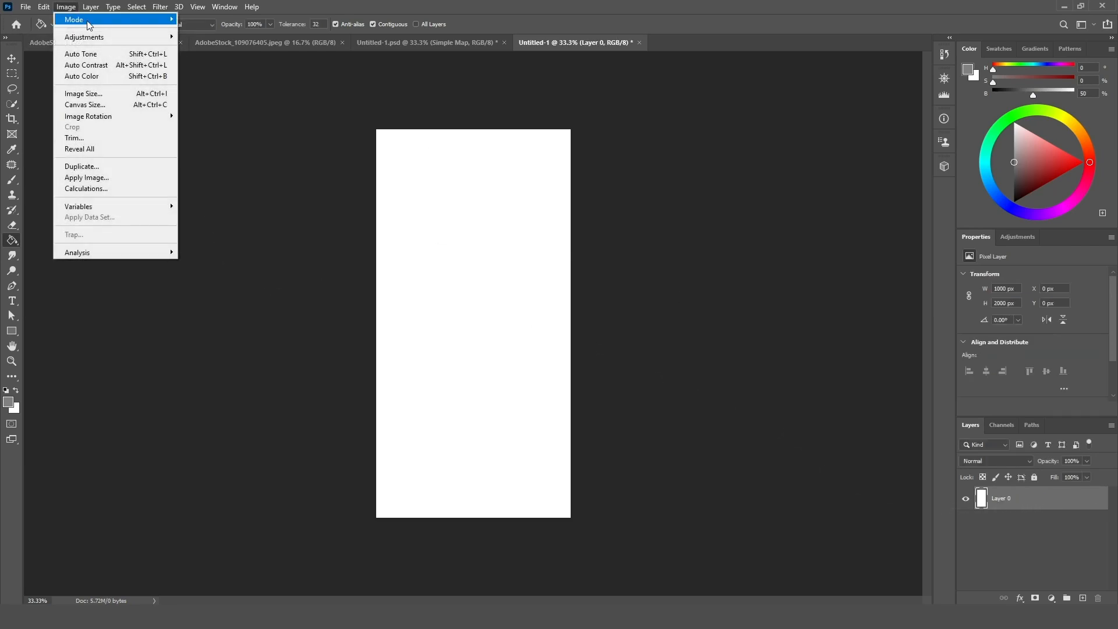
mouse_move(88, 26)
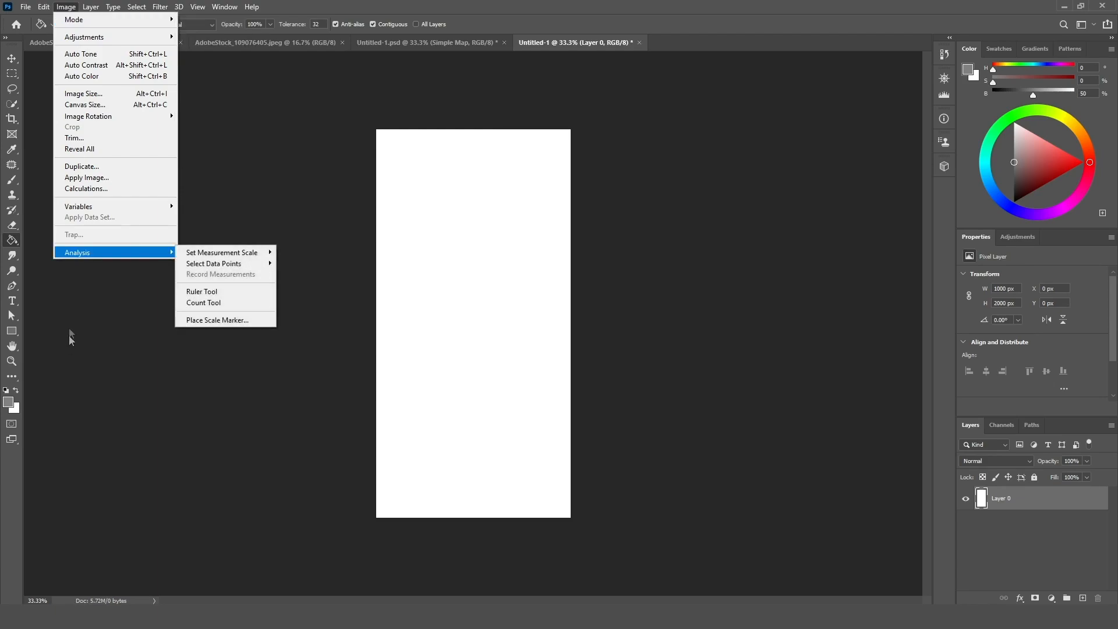
left_click(12, 241)
left_click(6, 391)
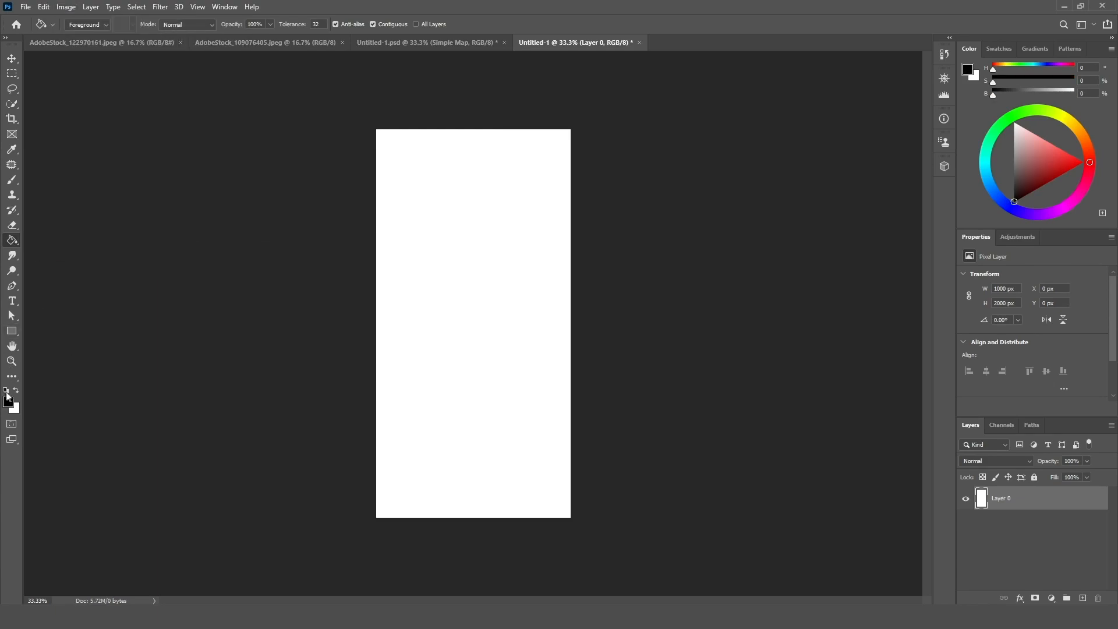
left_click(440, 273)
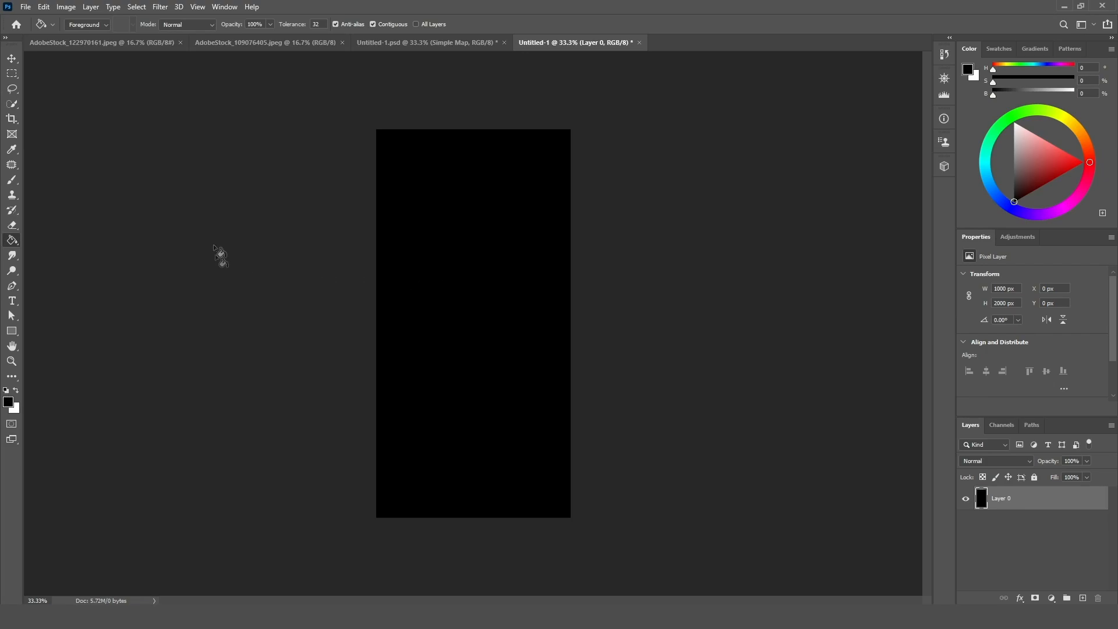
Add monochromatic Gaussian noise to the black layer with an amount of 400%
left_click(160, 7)
mouse_move(251, 175)
left_click(321, 171)
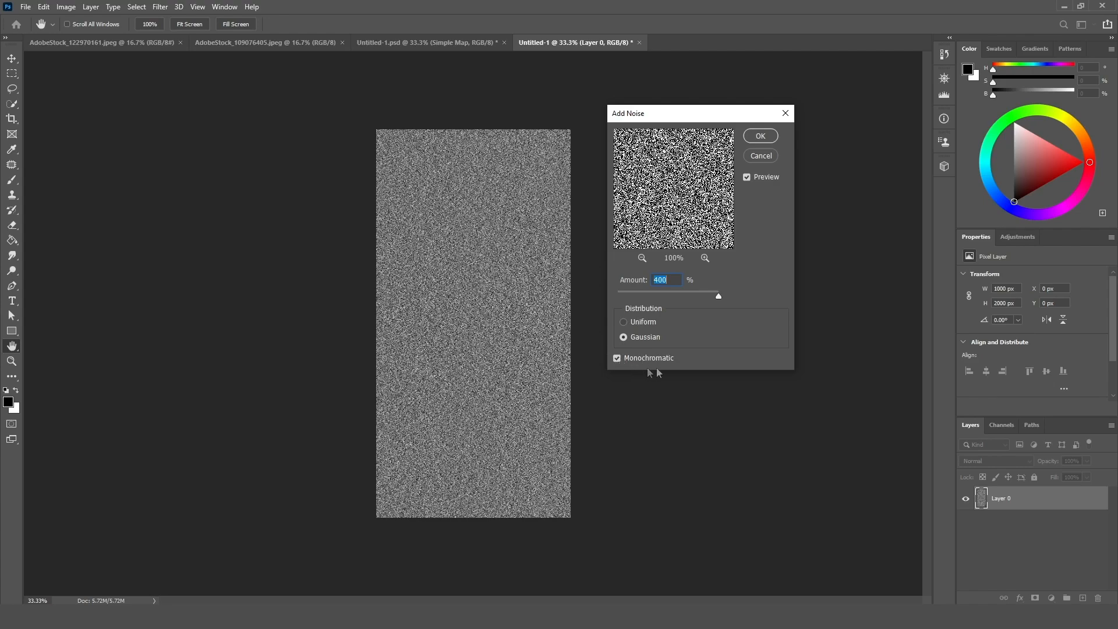
left_click(760, 136)
key("g")
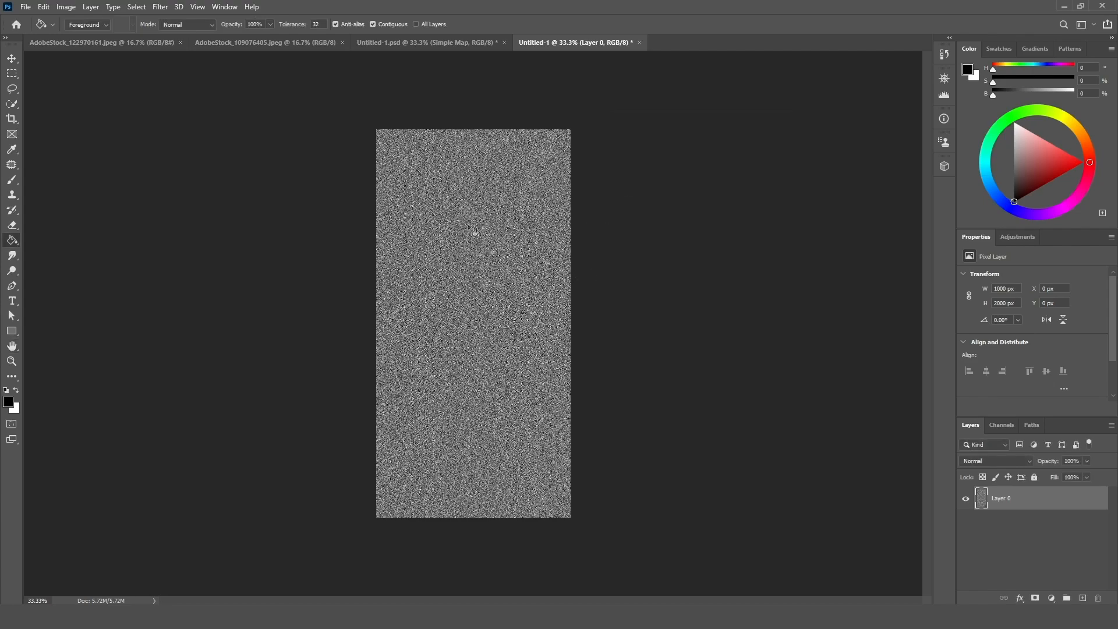
Soften the noise with a Gaussian Blur of 2.0 pixels radius
left_click(160, 7)
mouse_move(233, 138)
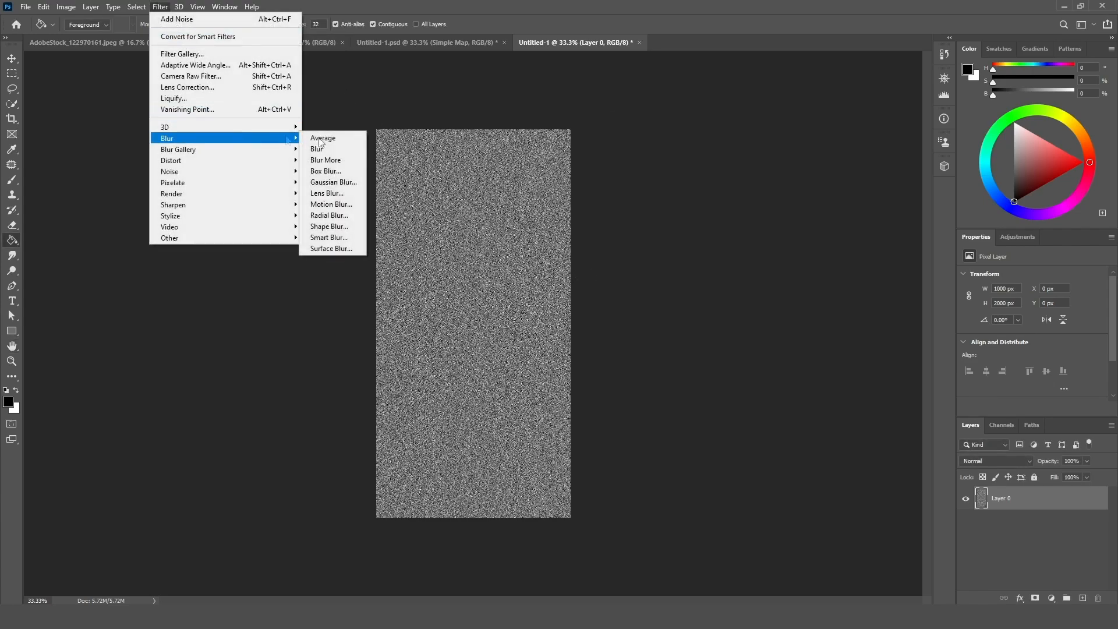
left_click(338, 182)
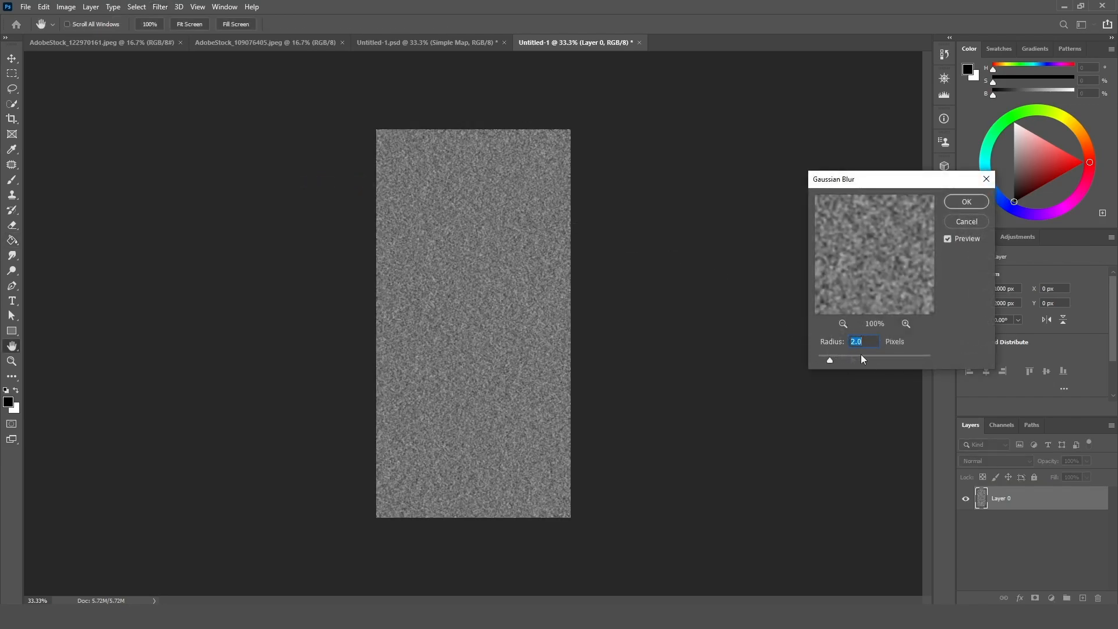
left_click(966, 201)
scroll(492, 262, "up", 2)
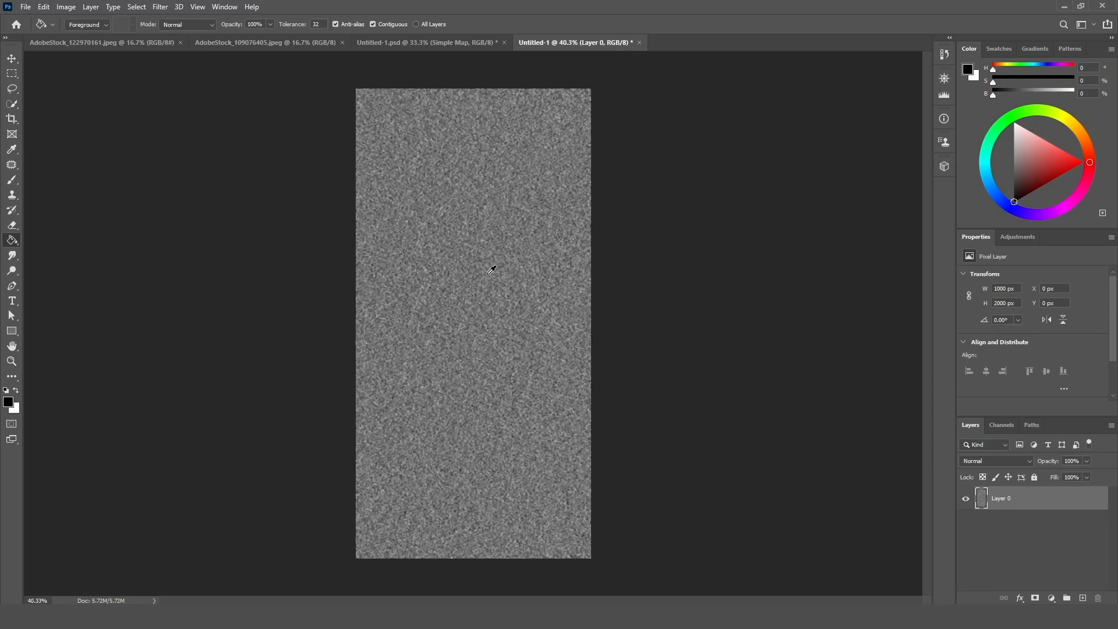
Emboss only the Red channel with an angle of 180°, a height of 1 pixel and an amount of 500%
left_click(1002, 426)
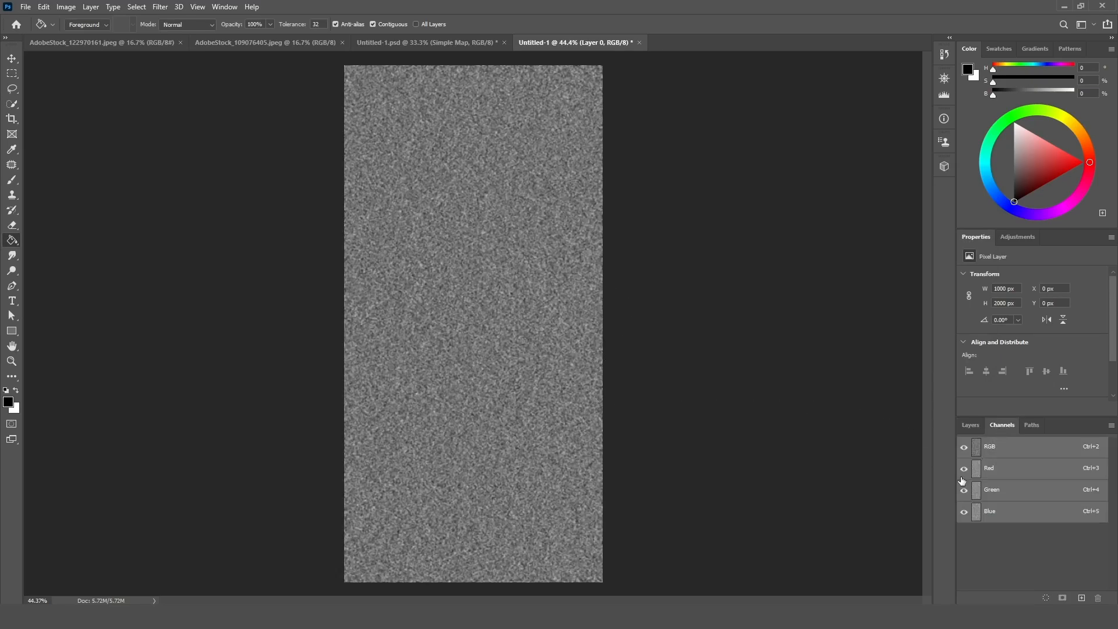
left_click(997, 472)
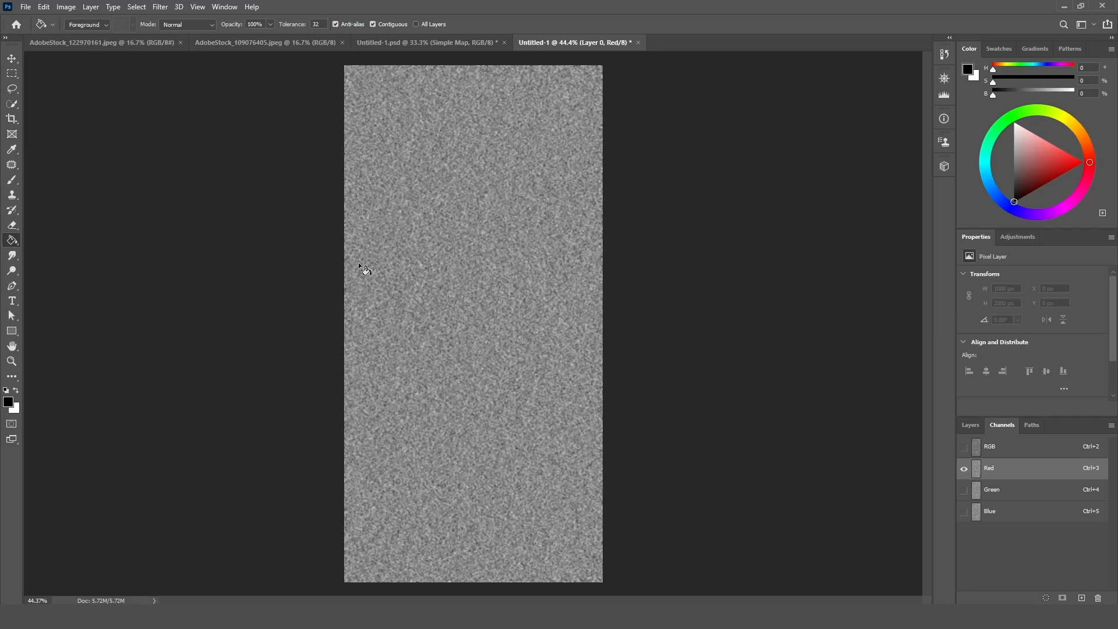
left_click(165, 6)
mouse_move(233, 216)
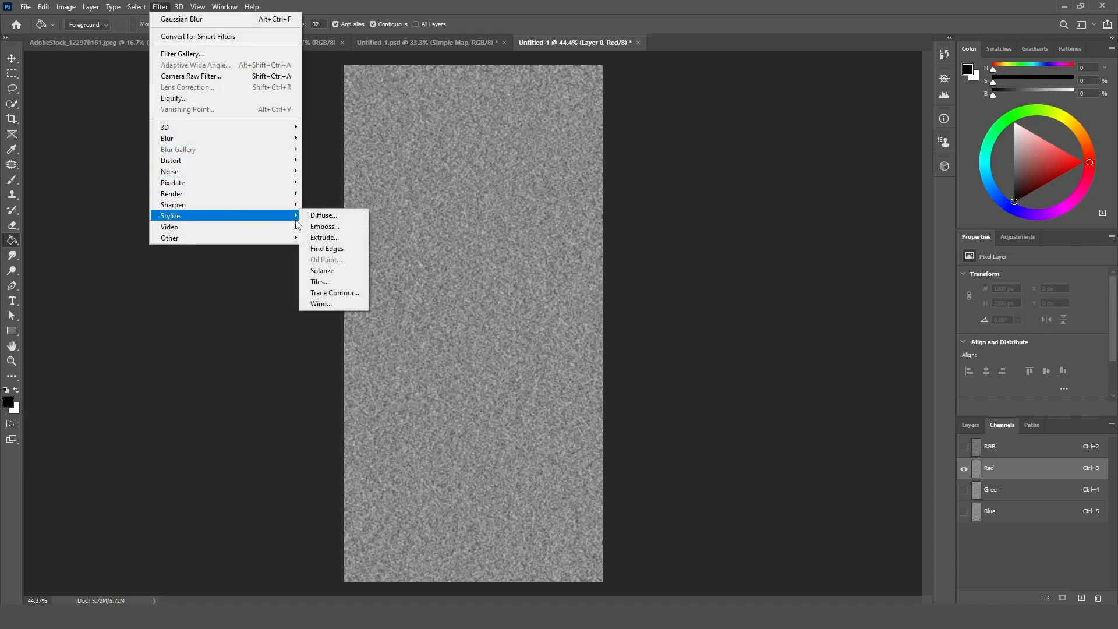
left_click(328, 228)
left_click_drag(539, 118, 709, 142)
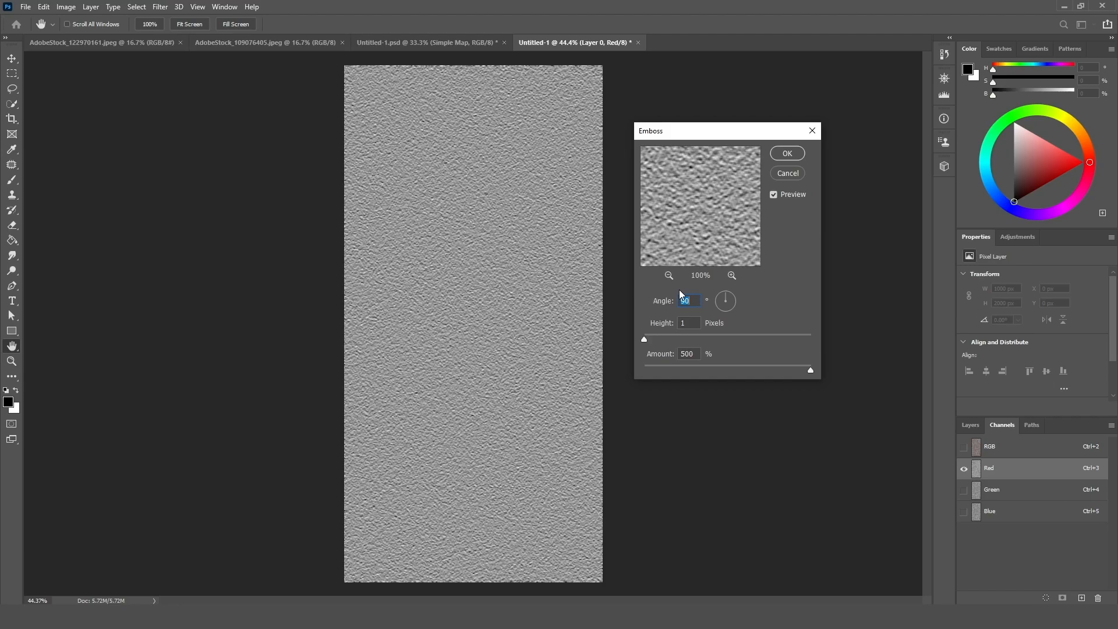
type("180")
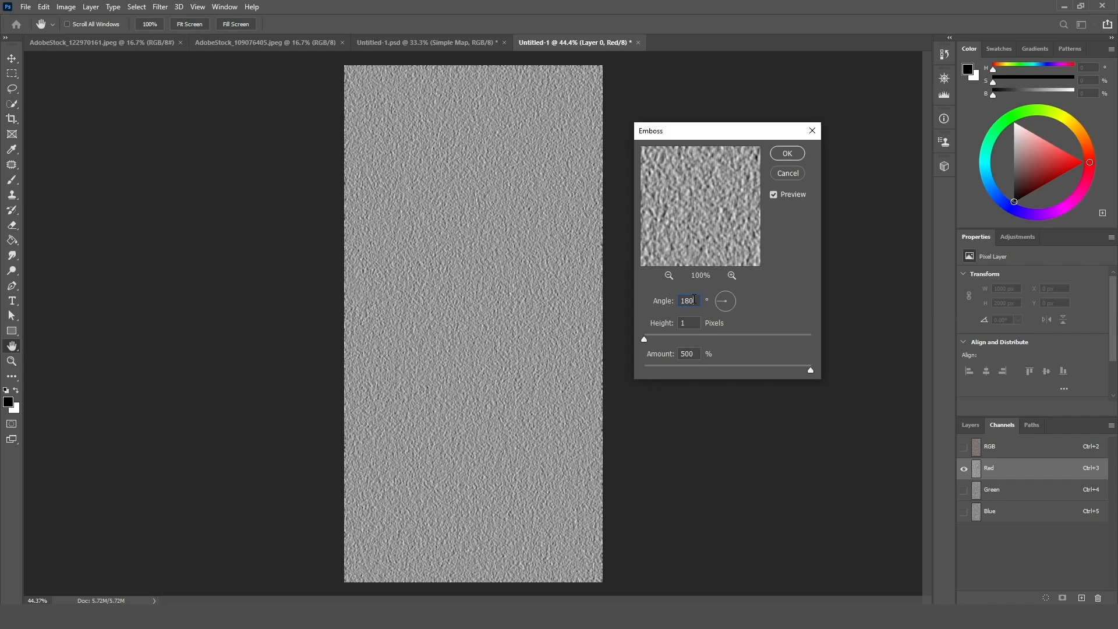
left_click_drag(691, 301, 667, 328)
key("Tab")
key("Tab")
left_click(780, 154)
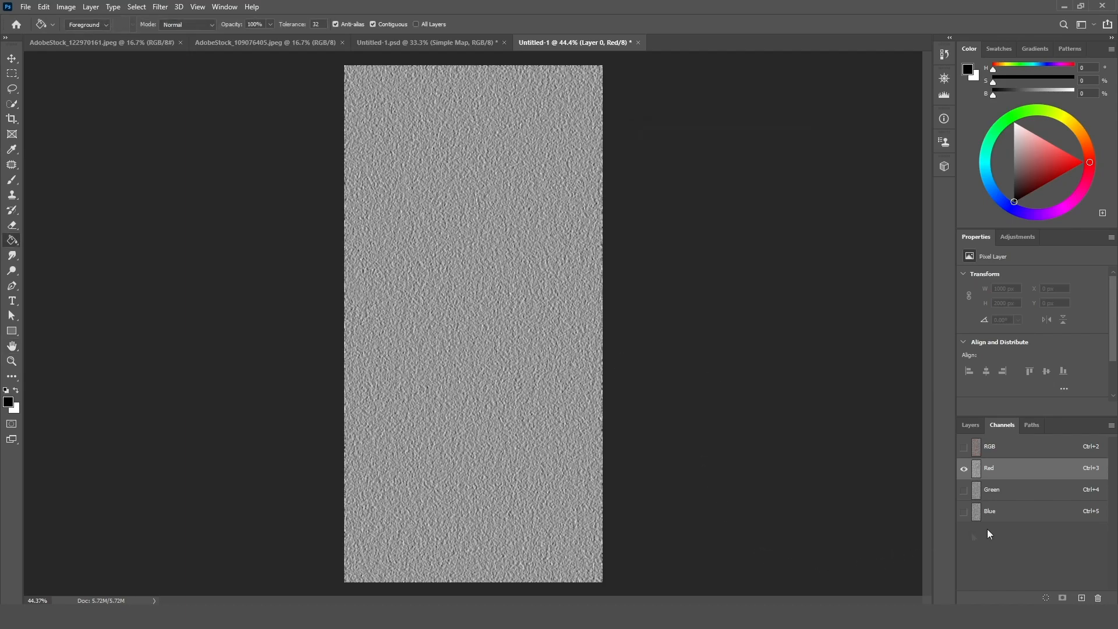
Emboss only the Green channel with an angle of 90°, a height of 1 pixel and an amount of 500%
left_click(997, 495)
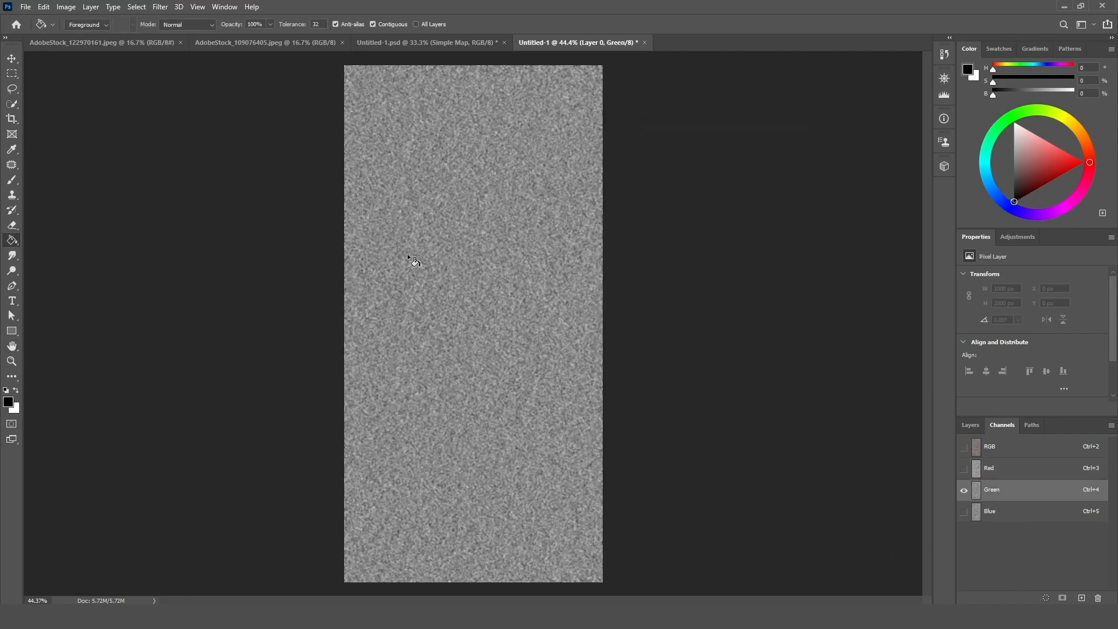
left_click(160, 7)
mouse_move(270, 217)
left_click(332, 227)
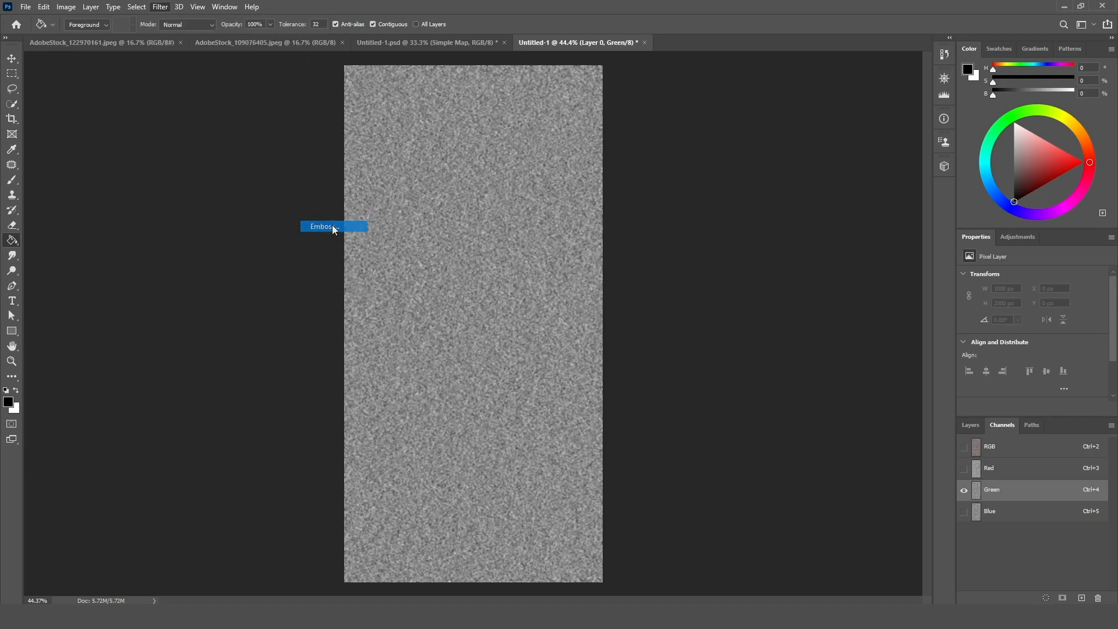
type("90")
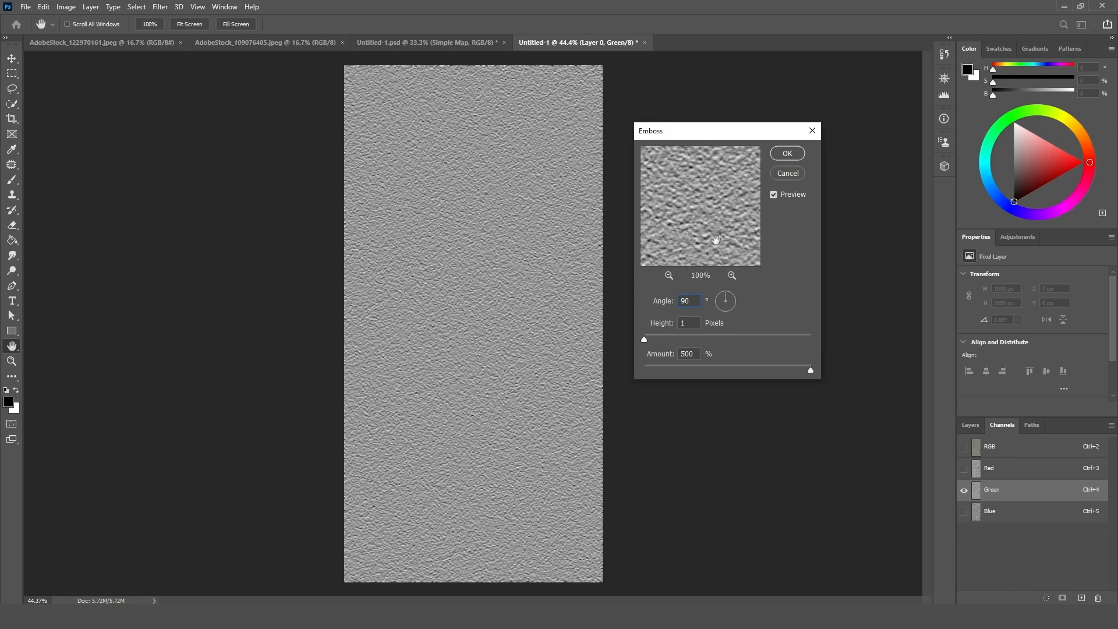
key("Up")
key("Up")
key("Up")
type("90")
left_click(645, 323)
left_click(695, 355)
left_click(788, 155)
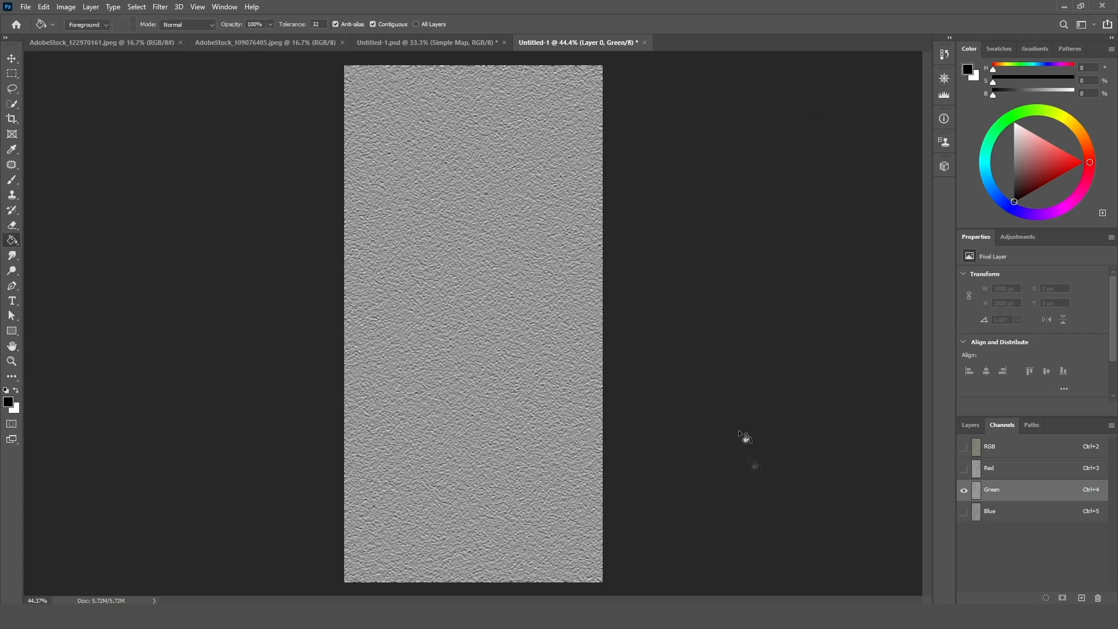
Fill only the Blue channel with black
left_click(1001, 519)
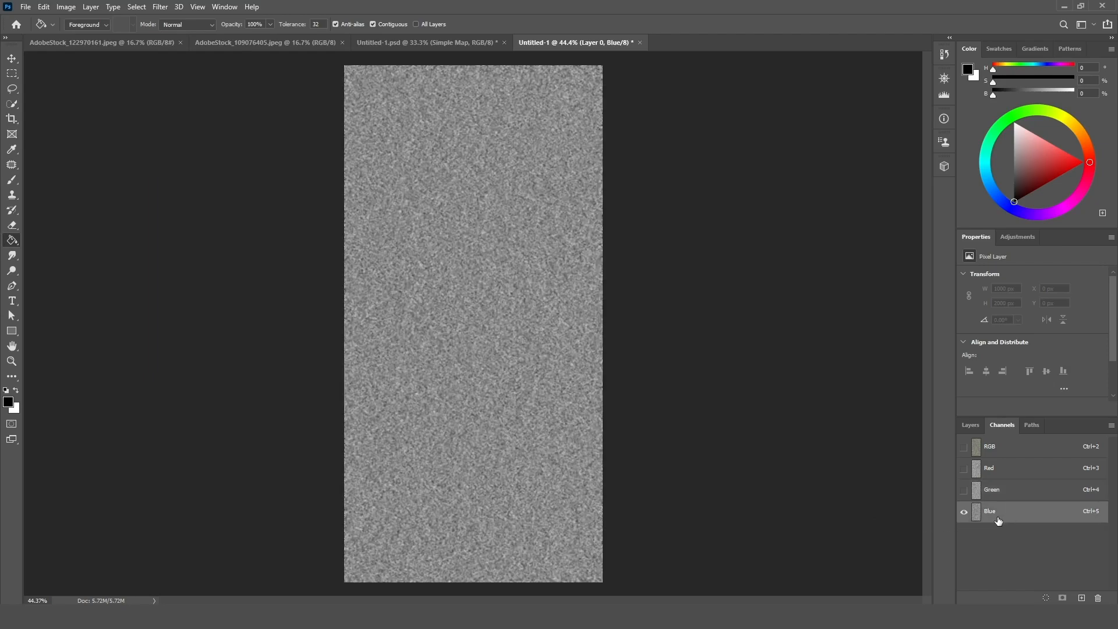
key("shift+F5")
left_click(594, 286)
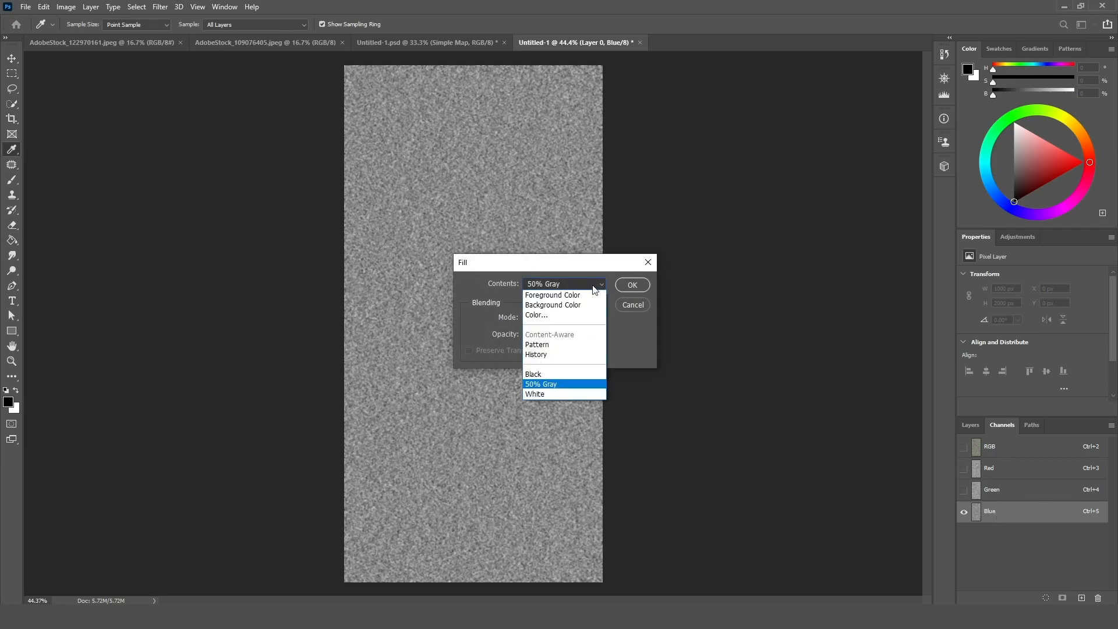
left_click(576, 374)
left_click(632, 285)
key("g")
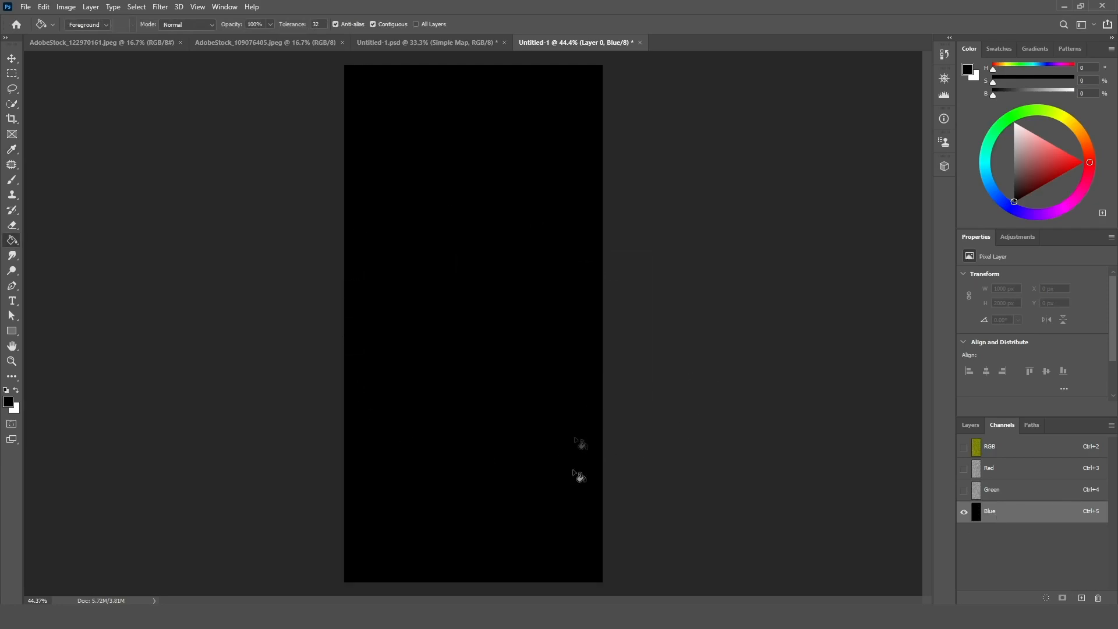
Reactivate the composite RGB channel and return to the layer stack
left_click(993, 437)
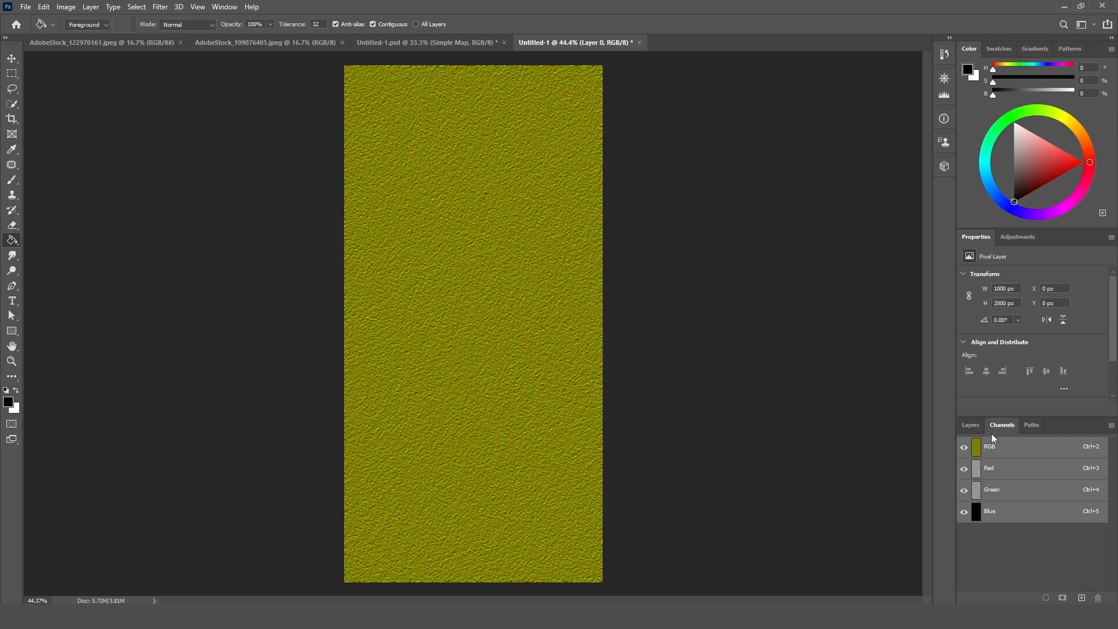
left_click(972, 427)
key("ctrl+minus")
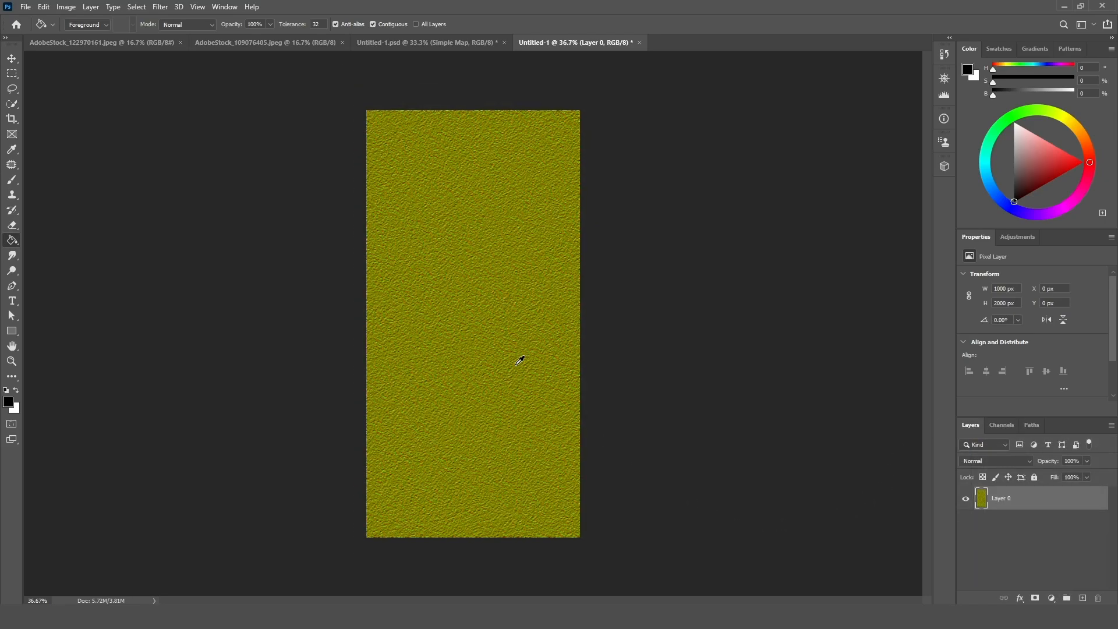
key("ctrl+minus")
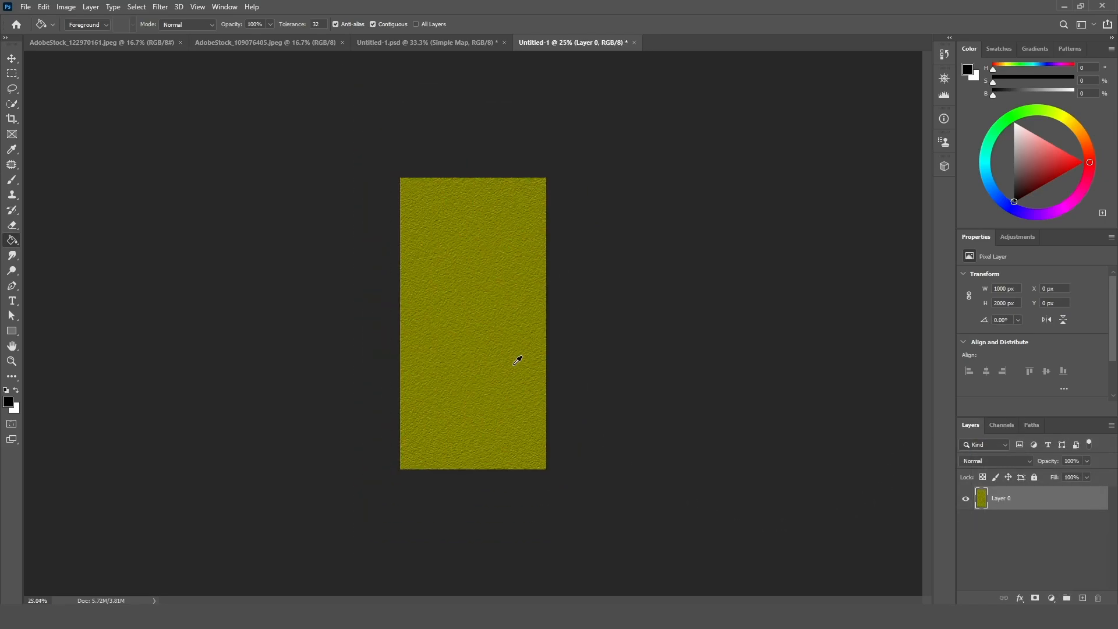
Apply a perspective transform to the map layer, flaring its lower edge symmetrically to about 605% width
key("ctrl+t")
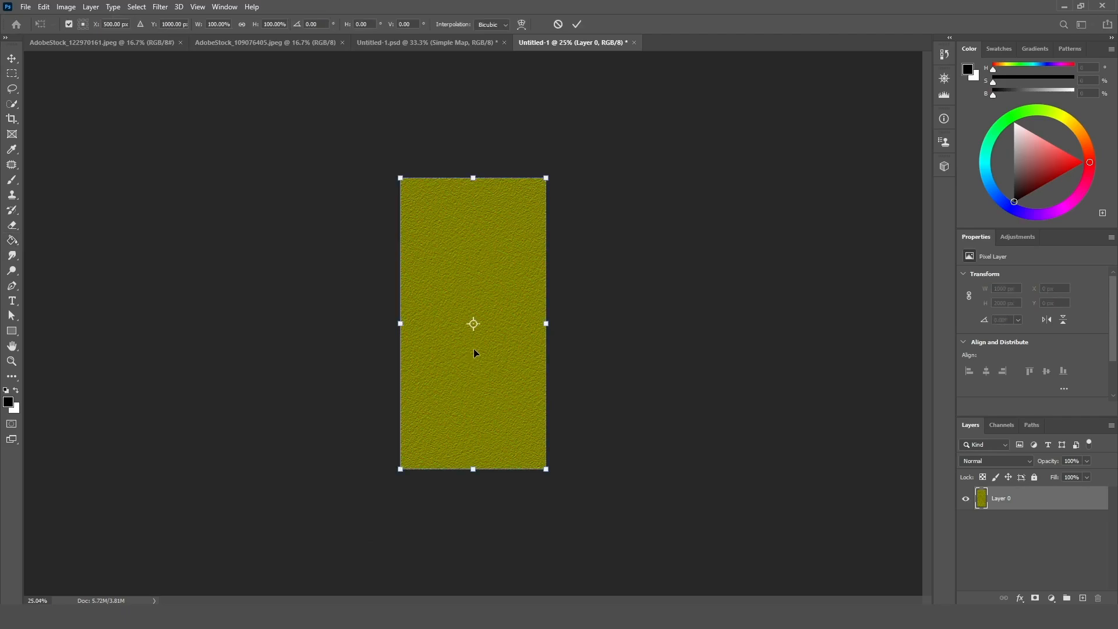
right_click(473, 352)
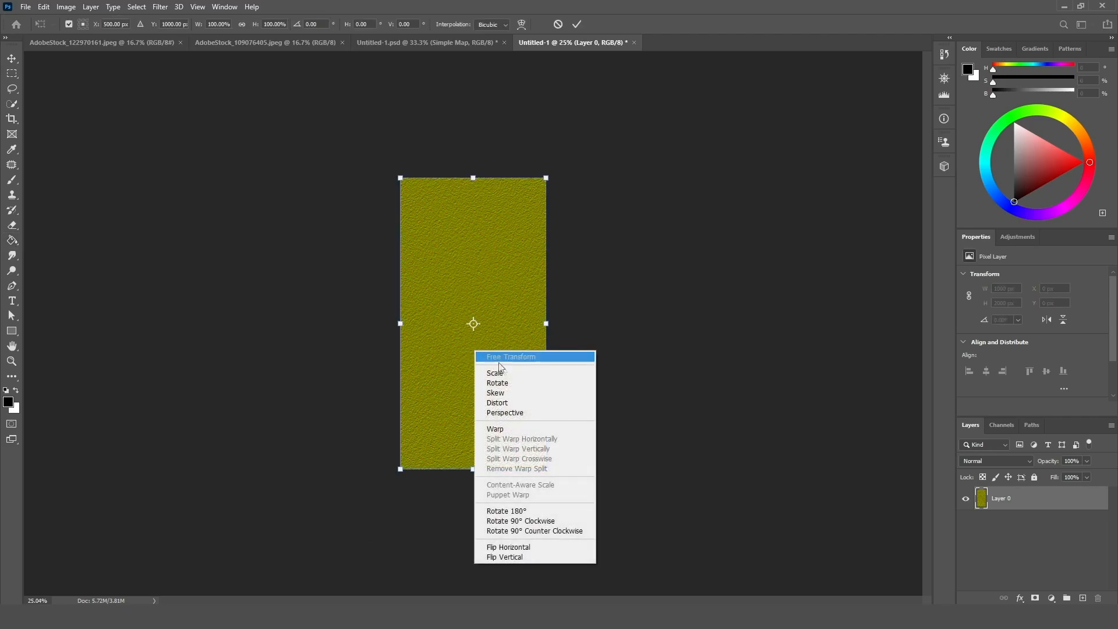
left_click(517, 415)
left_click_drag(546, 469, 914, 414)
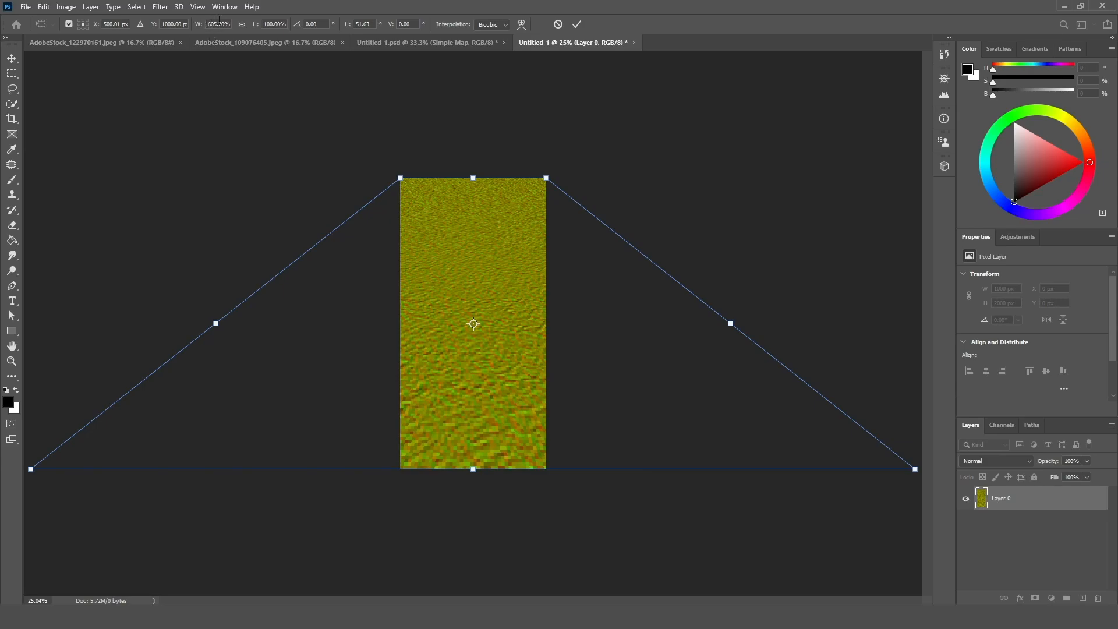
key("Return")
key("g")
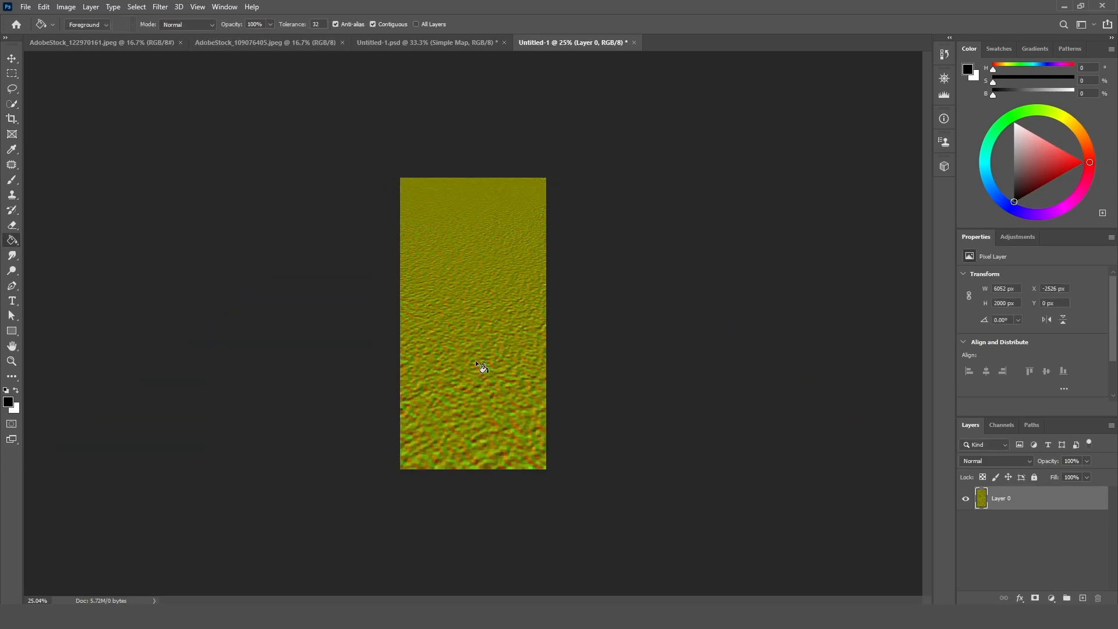
Crop the document to the full canvas to discard the layer's overhanging pixels, and clear the selection
key("ctrl+a")
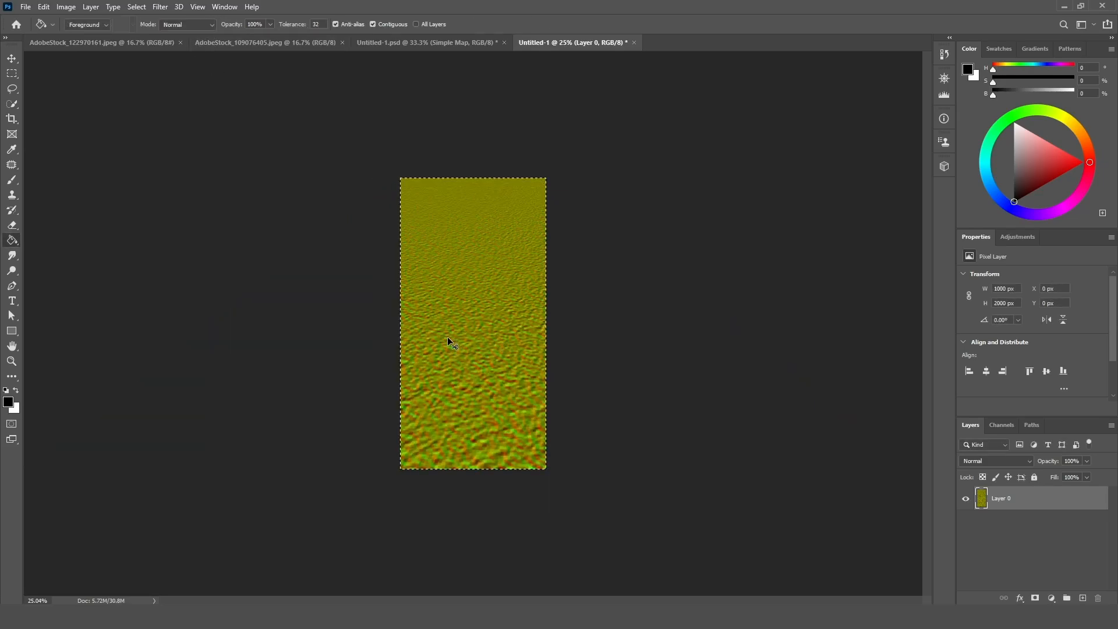
left_click(69, 12)
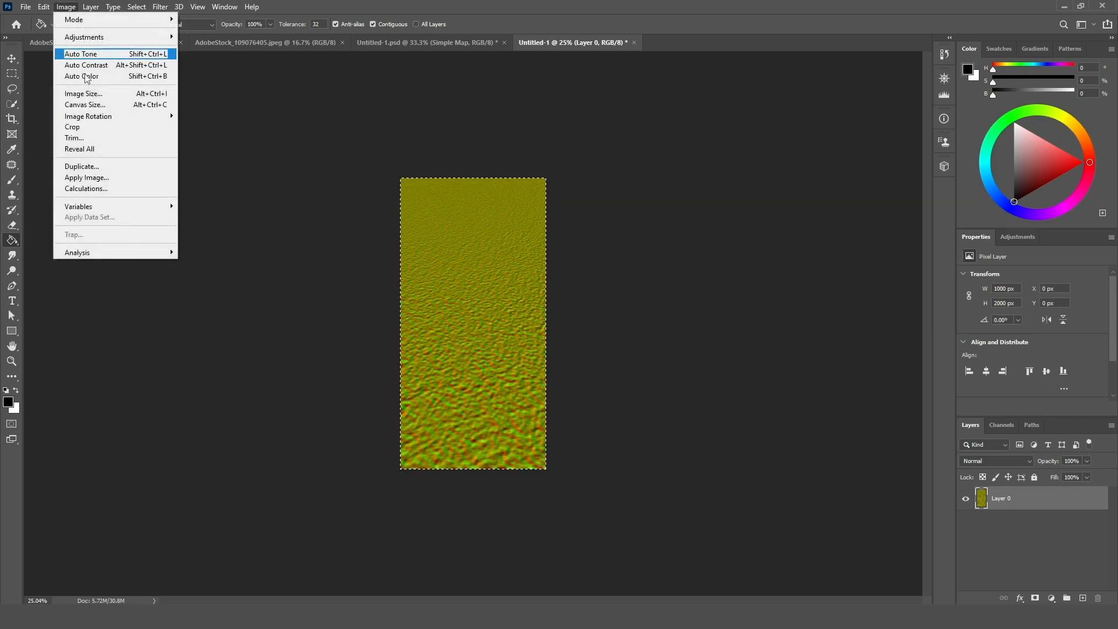
left_click(100, 128)
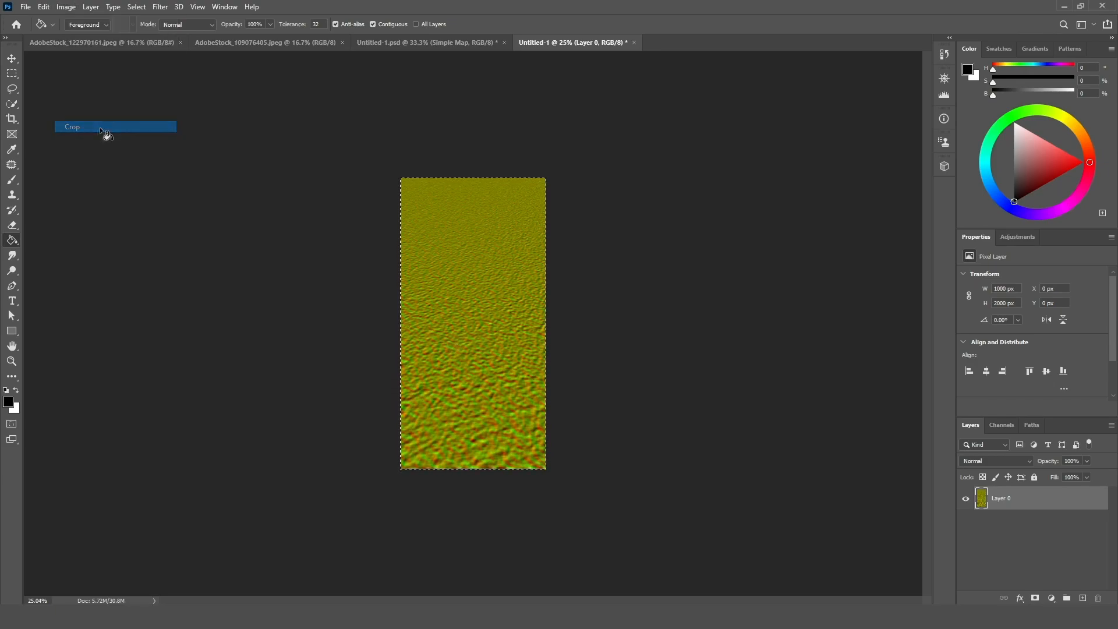
left_click(12, 88)
left_click(200, 255)
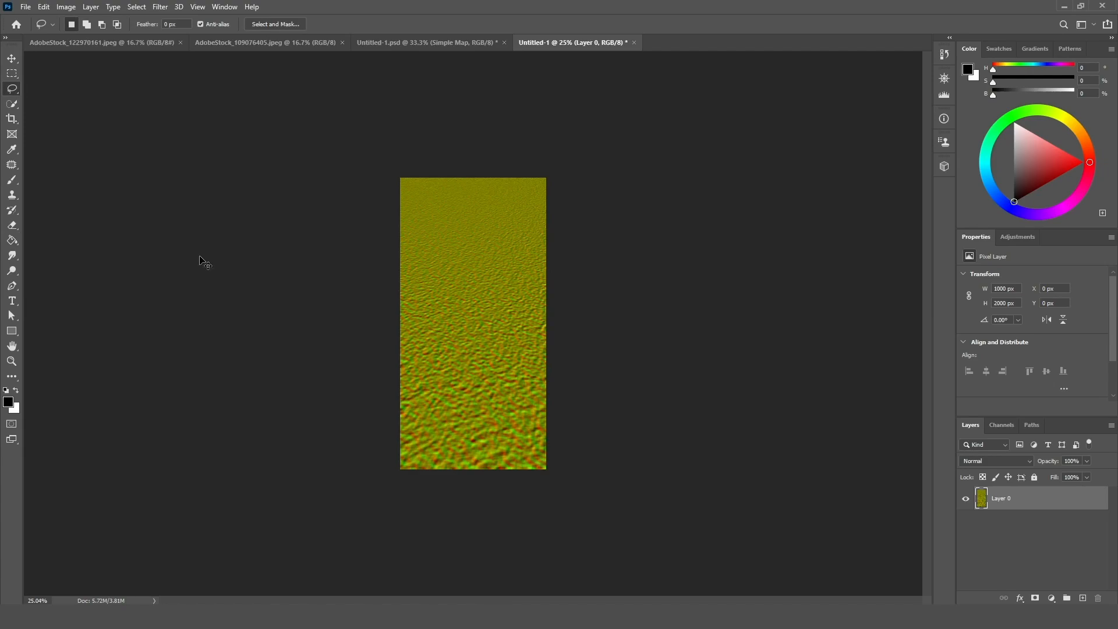
Repeat the same perspective transform on the layer to stretch the foreground ripples further
key("ctrl+shift+t")
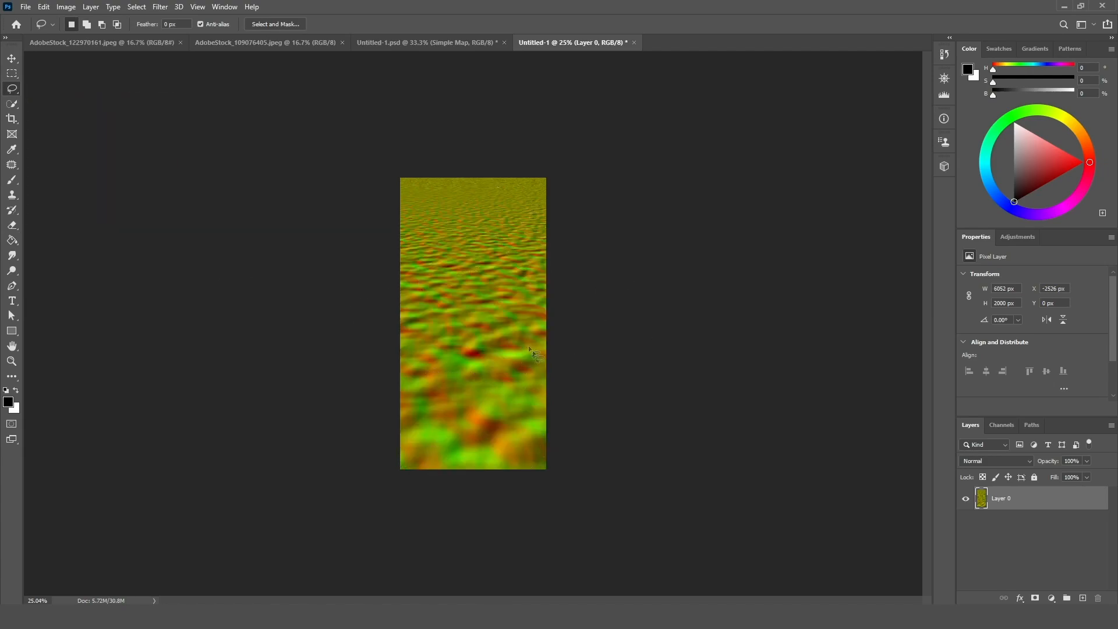
scroll(501, 345, "up", 2)
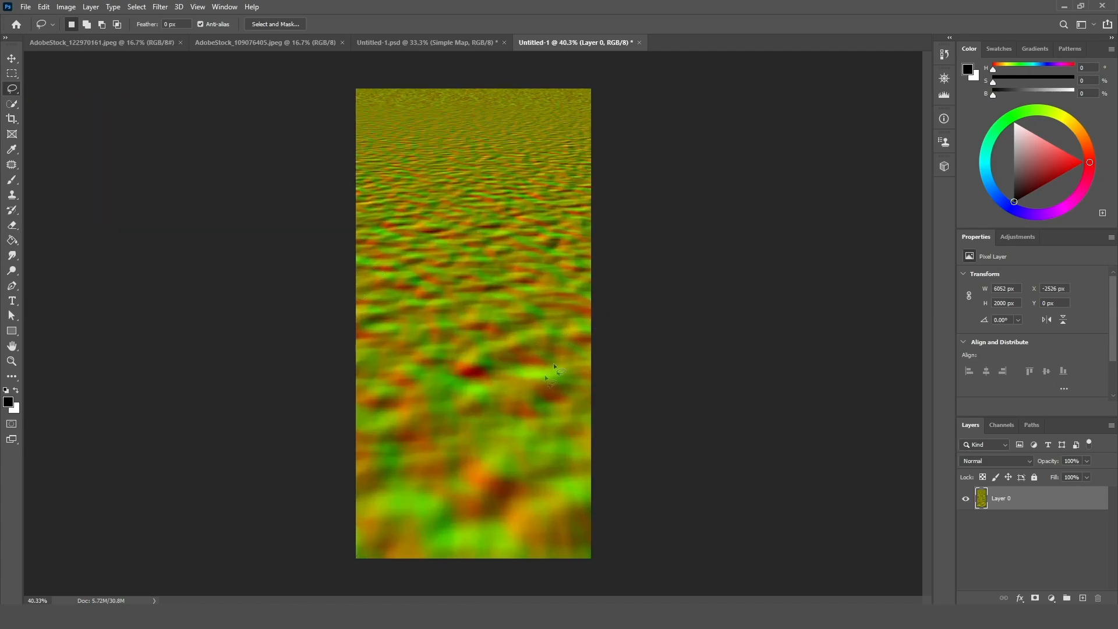
scroll(441, 352, "down", 3)
scroll(477, 239, "up", 3)
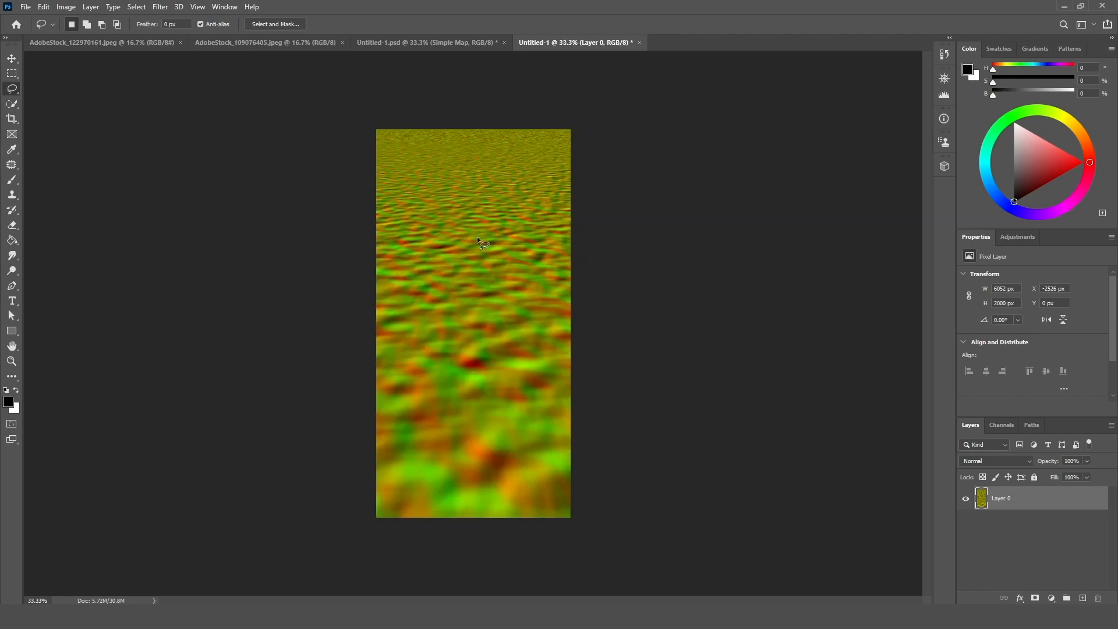
scroll(477, 239, "down", 4)
scroll(477, 236, "up", 2)
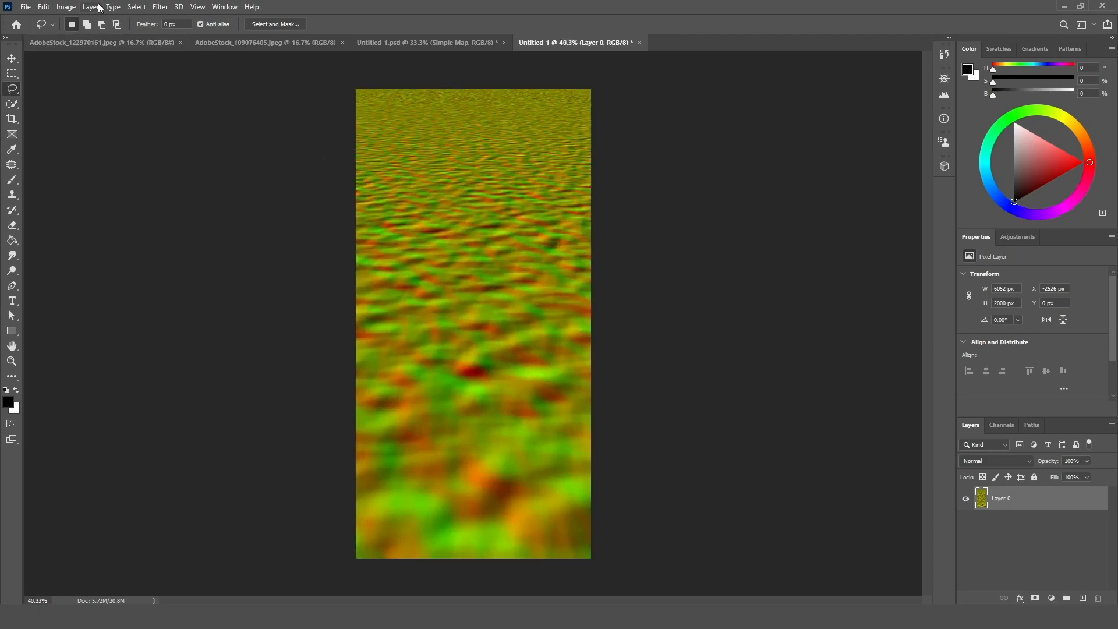
Resize the image to a height of 1000 pixels, keeping the width at 1000 pixels
left_click(66, 6)
left_click(108, 93)
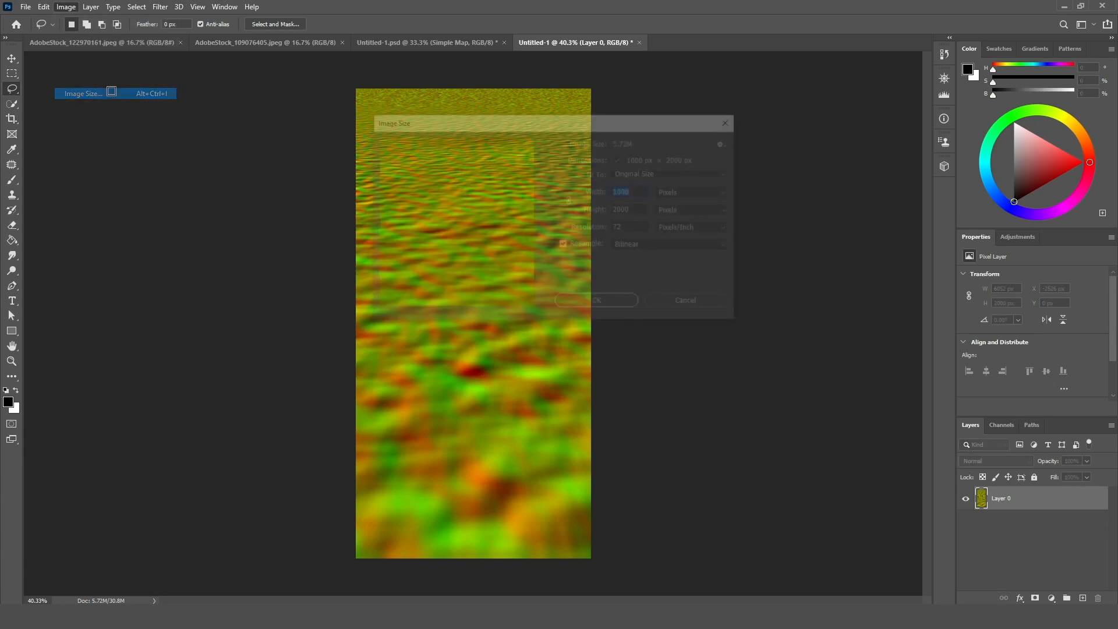
left_click(639, 212)
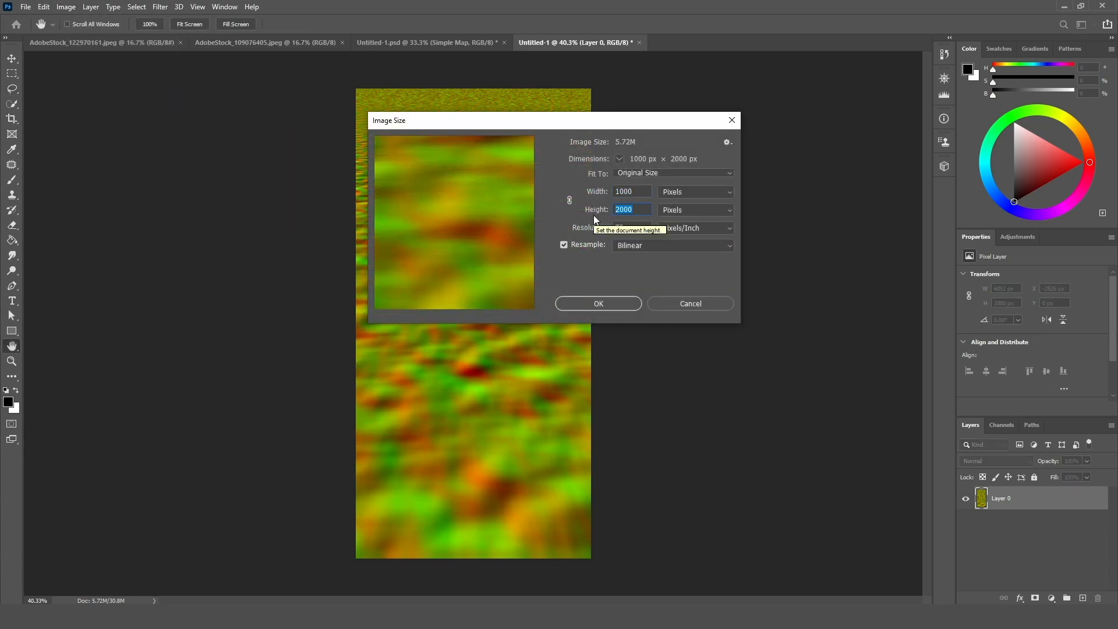
type("1000")
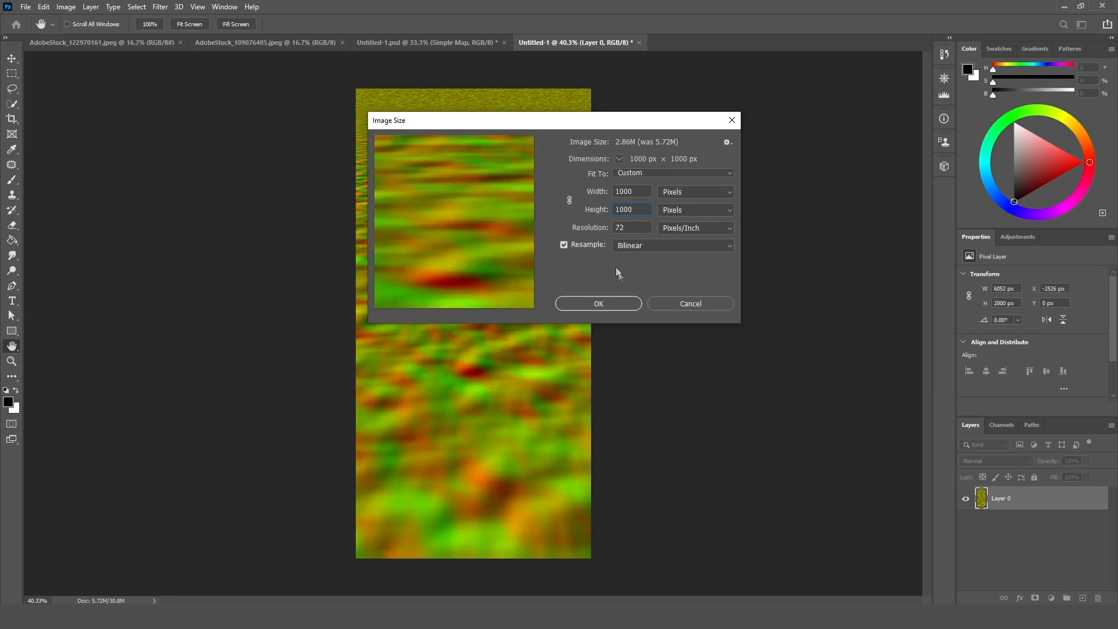
left_click_drag(639, 213, 564, 267)
left_click(606, 305)
scroll(519, 228, "up", 3)
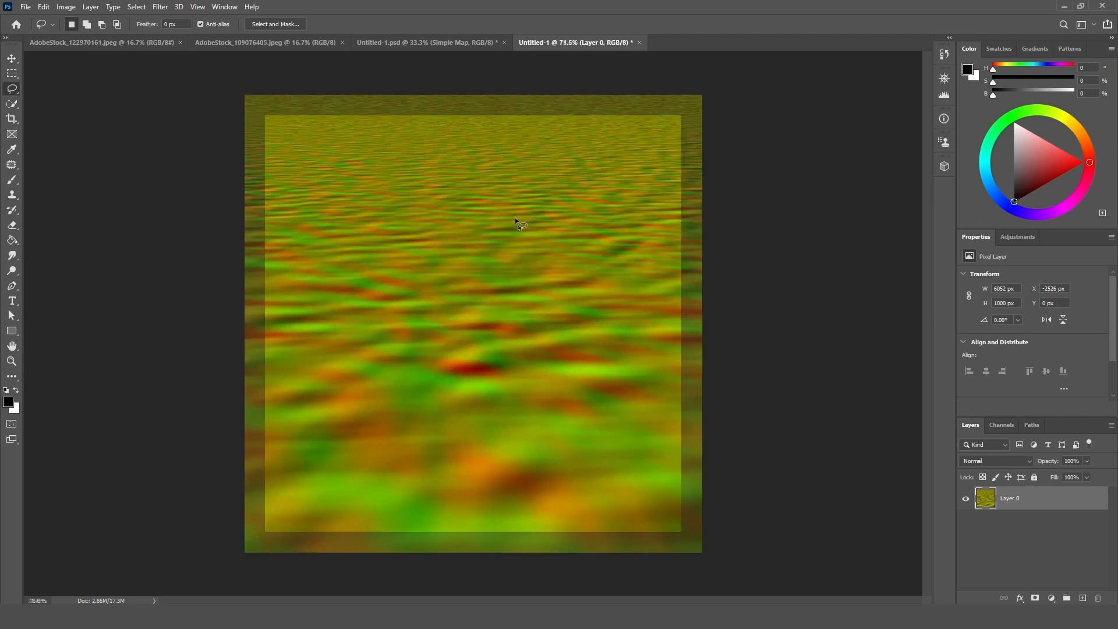
Isolate the Red channel and choose the Gradient tool
left_click(996, 428)
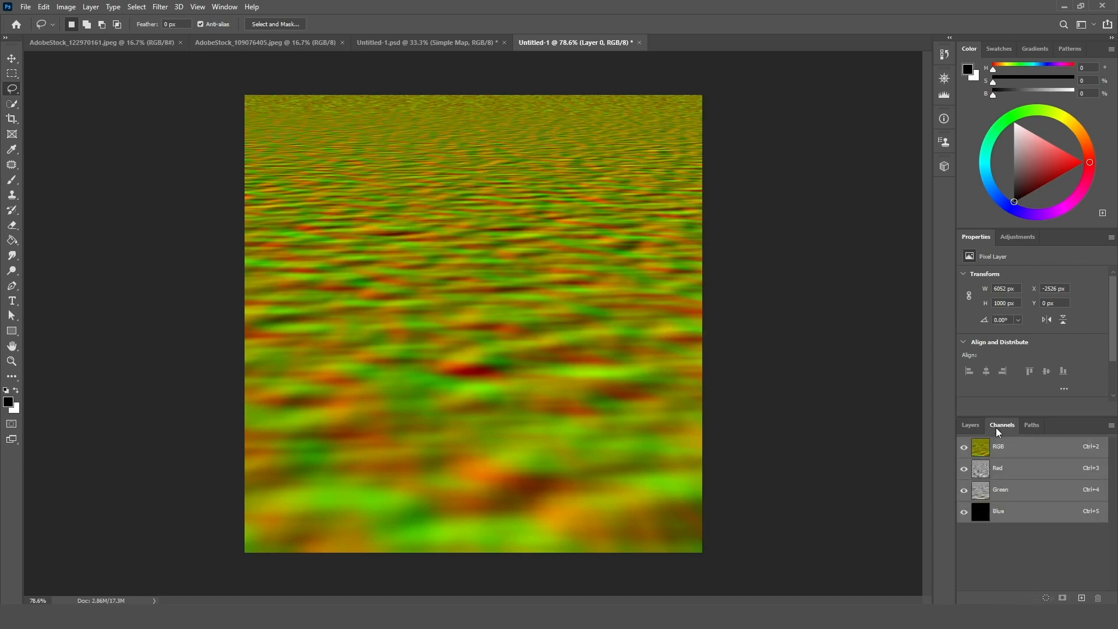
left_click(1014, 470)
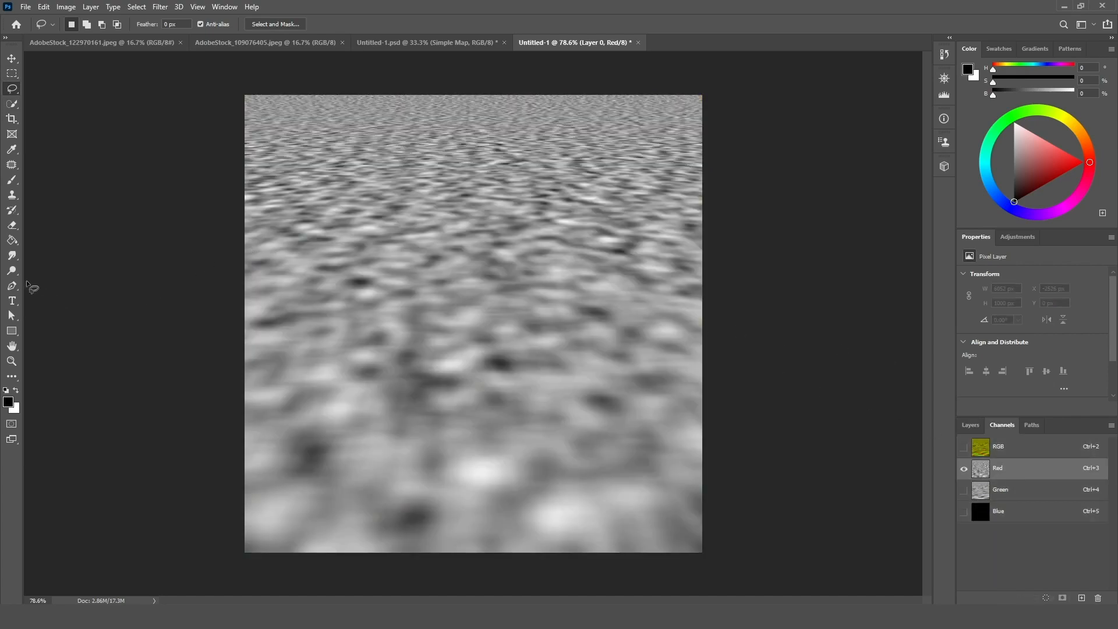
left_click(11, 240)
left_click(49, 241)
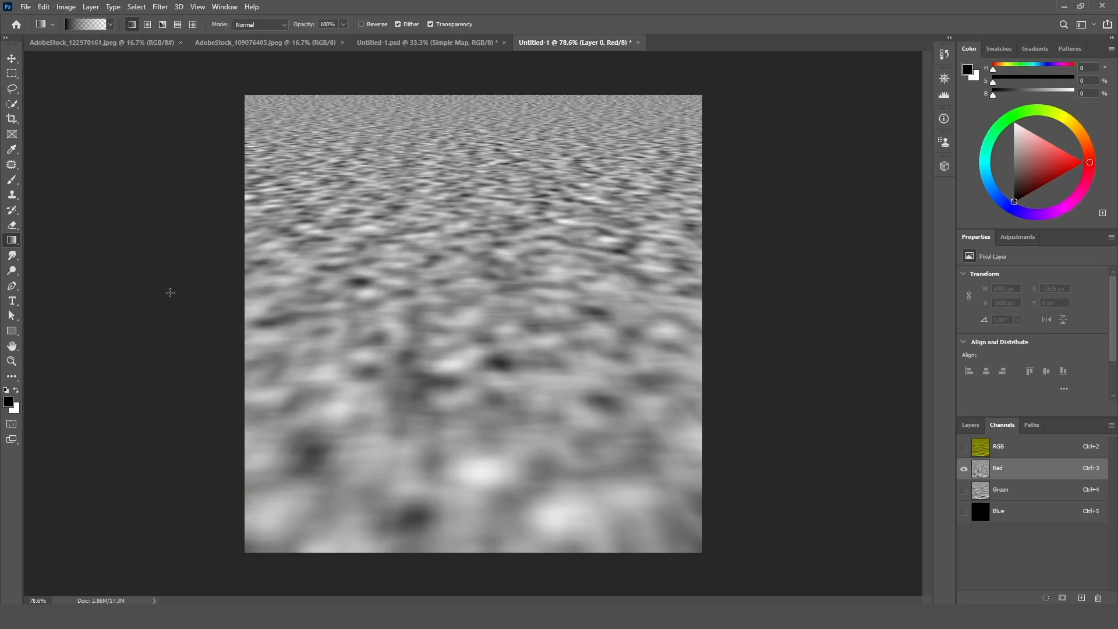
Compare the ripples in the Red and Green channels, examining the fine detail near the horizon
left_click(997, 487)
left_click(1006, 470)
left_click(1006, 487)
left_click(1006, 471)
left_click(1005, 485)
left_click(1004, 470)
left_click(1007, 487)
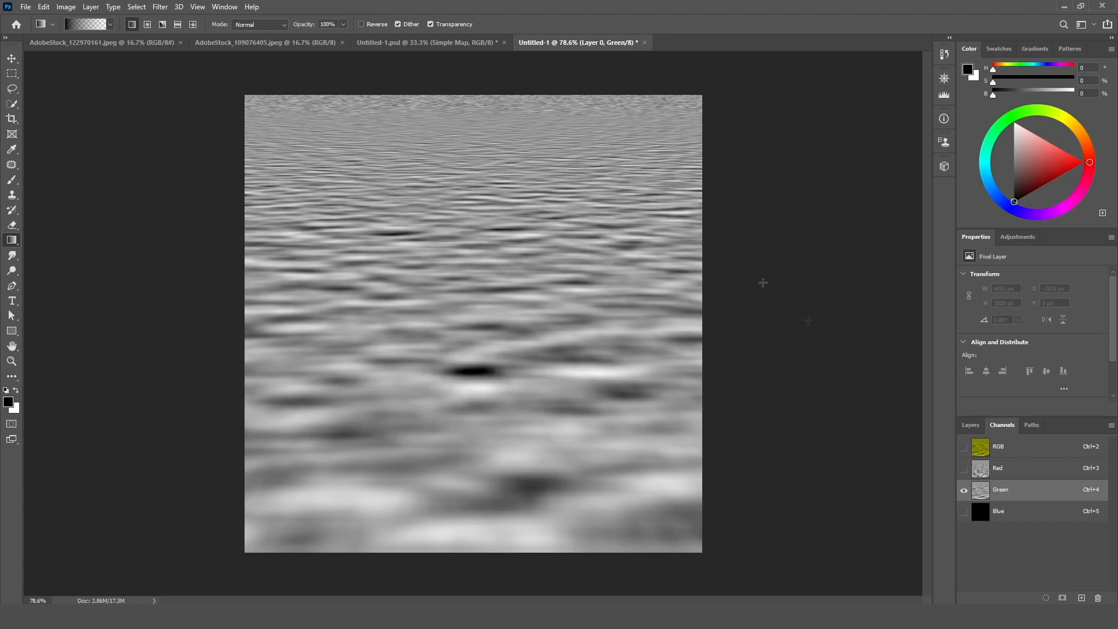
scroll(575, 140, "up", 2)
scroll(576, 140, "up", 3)
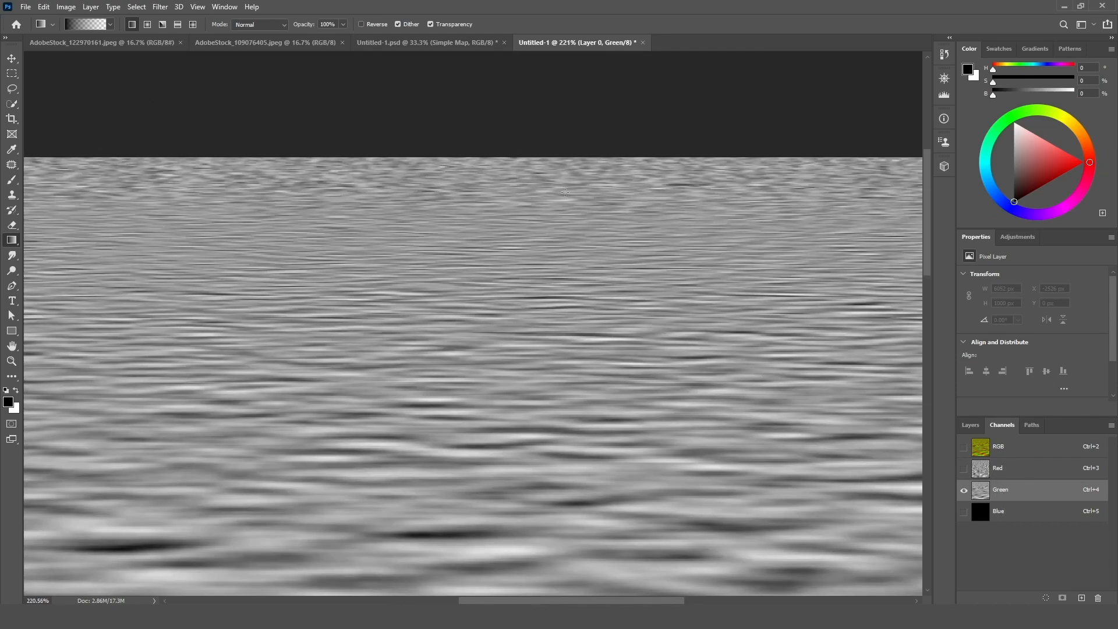
left_click(1012, 477)
scroll(654, 262, "down", 3)
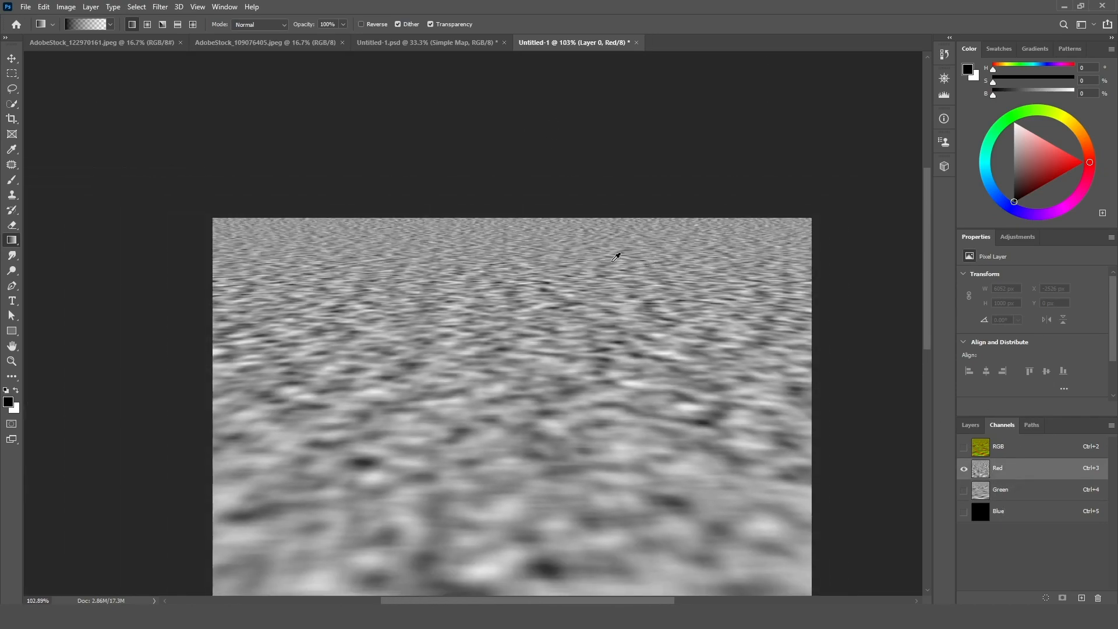
scroll(579, 255, "down", 2)
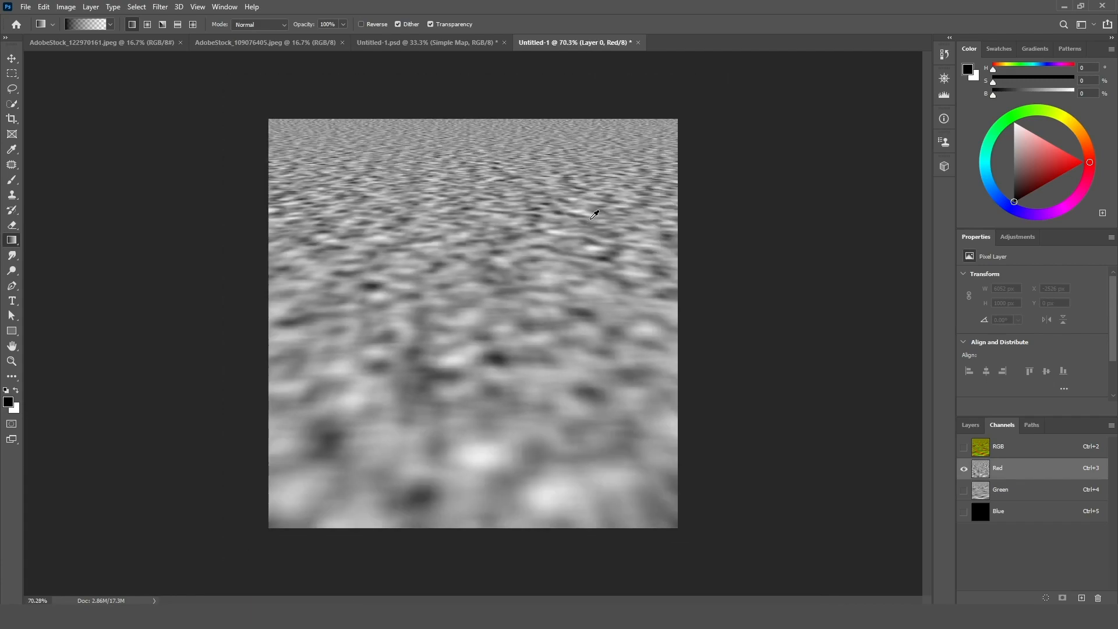
scroll(516, 228, "up", 1)
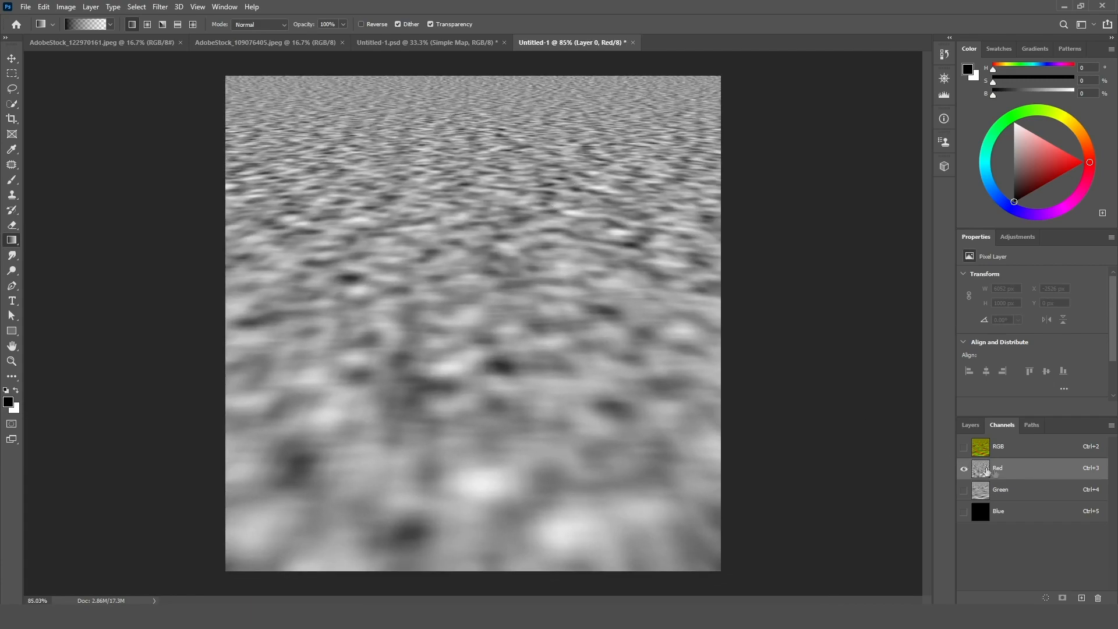
Set the foreground to 50% brightness gray (808080) and fade out the Red channel's distant ripples with a vertical foreground-to-transparent linear gradient
left_click(8, 402)
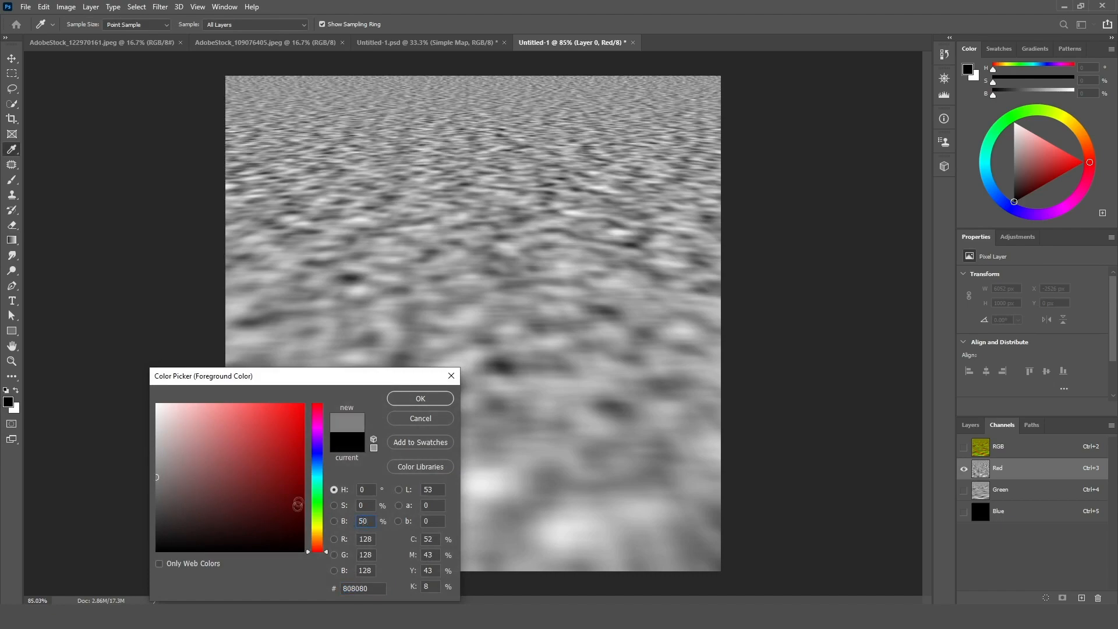
left_click(421, 399)
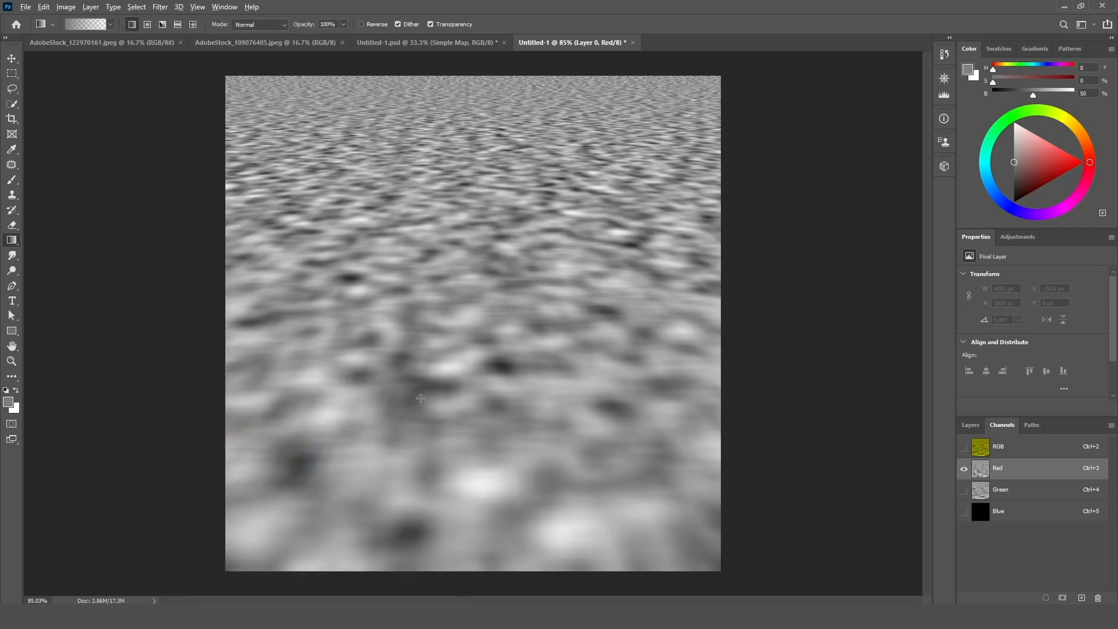
scroll(421, 398, "down", 2)
scroll(446, 309, "up", 1)
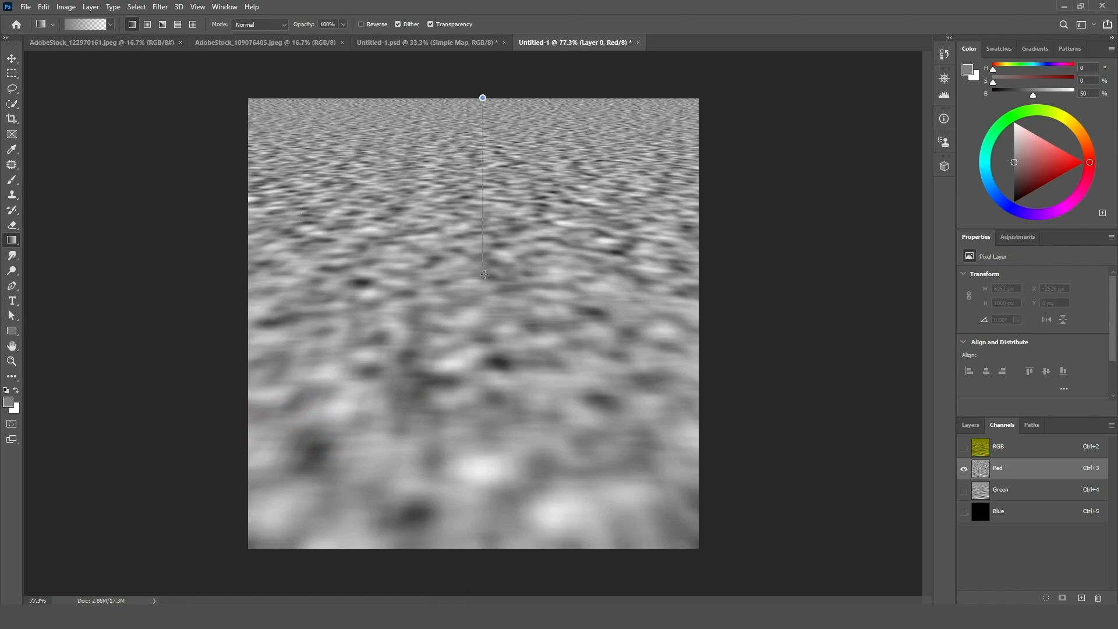
left_click_drag(483, 486, 483, 486)
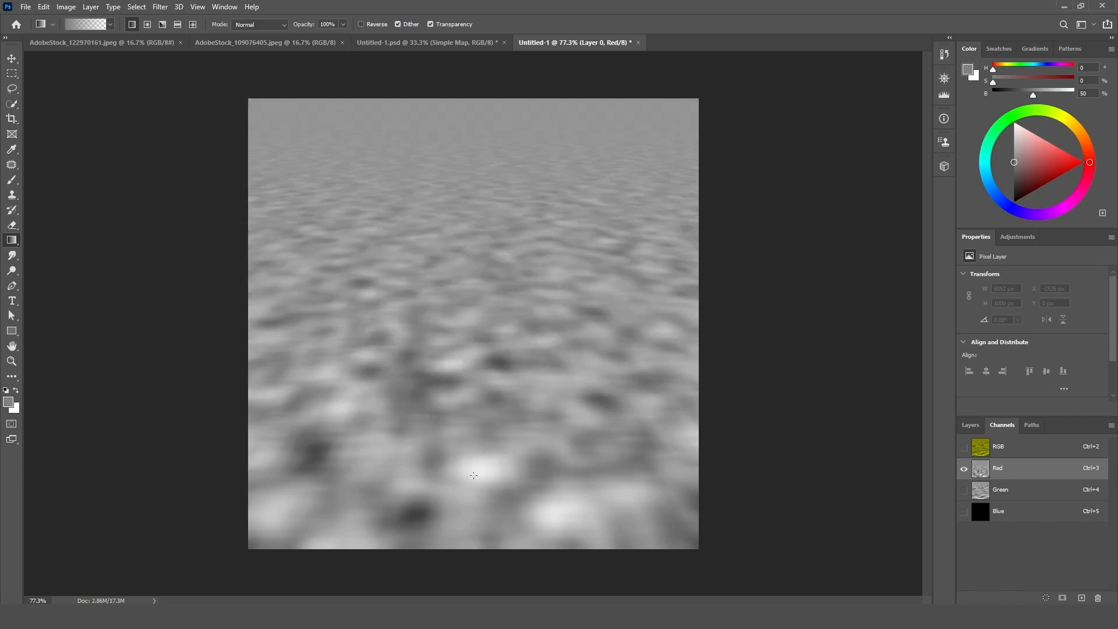
key("ctrl+z")
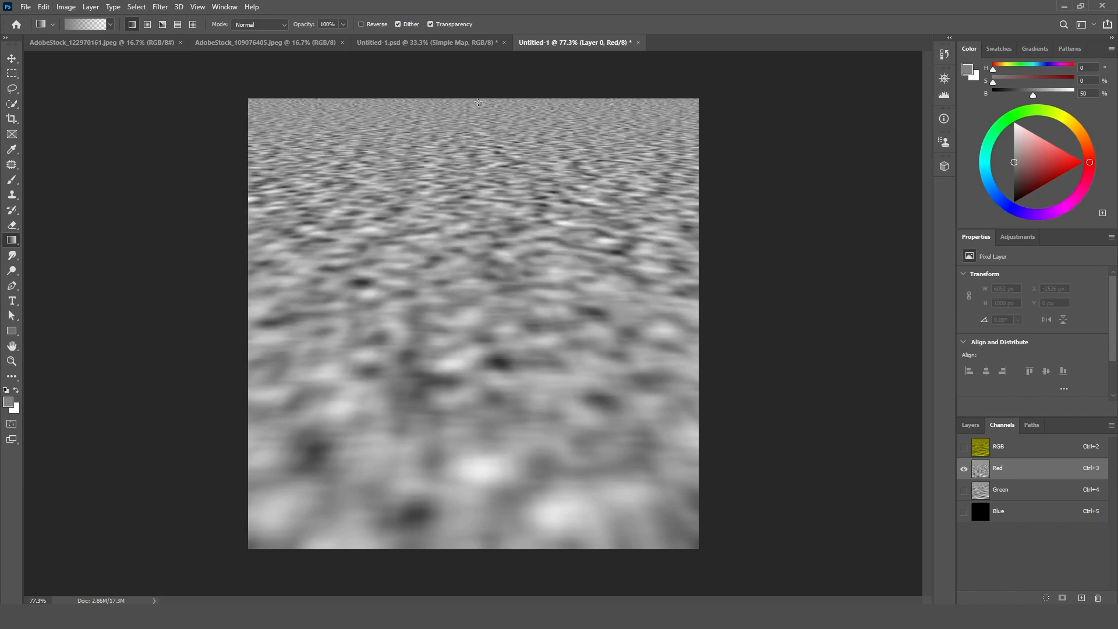
left_click_drag(462, 347, 466, 366)
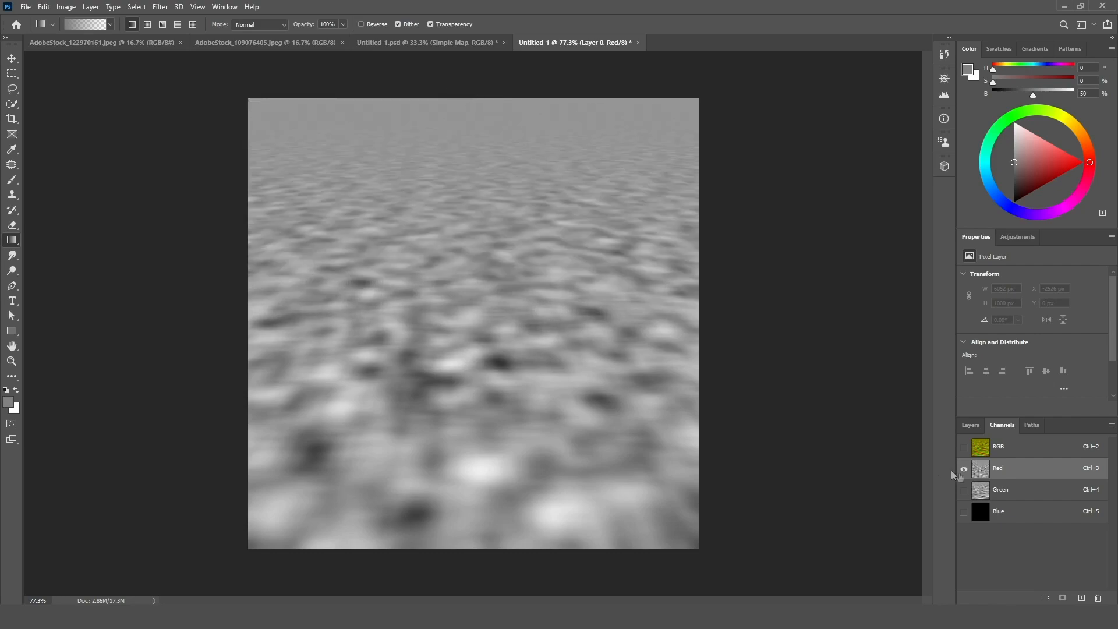
Fade the Green channel's horizon with a short gray-to-transparent gradient, and reactivate the composite RGB channel in the layer stack
left_click(992, 490)
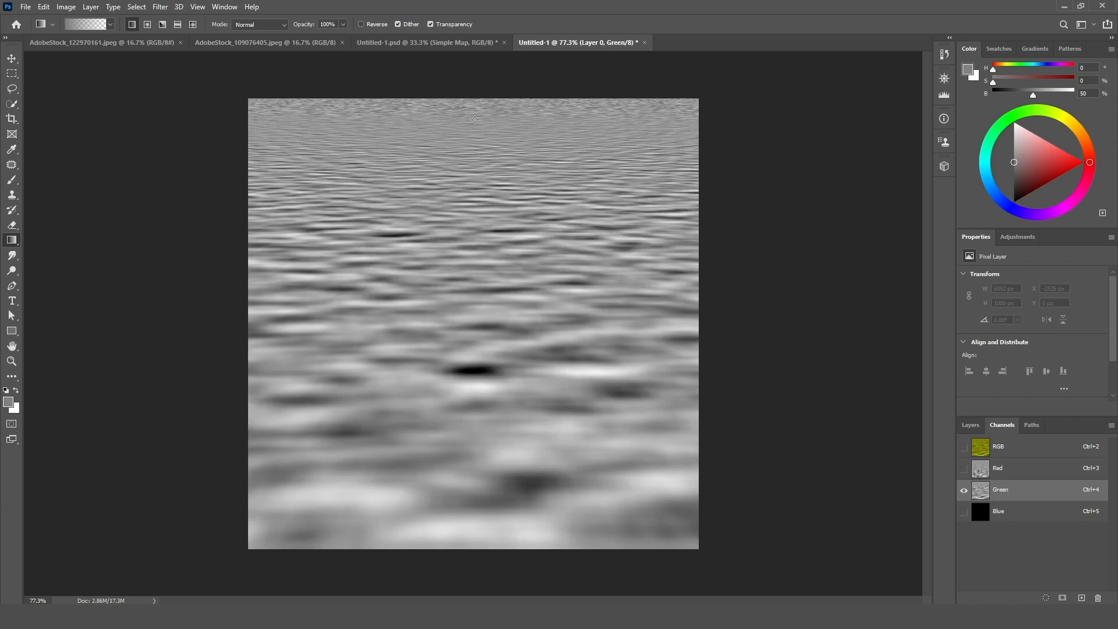
left_click_drag(478, 115, 477, 147)
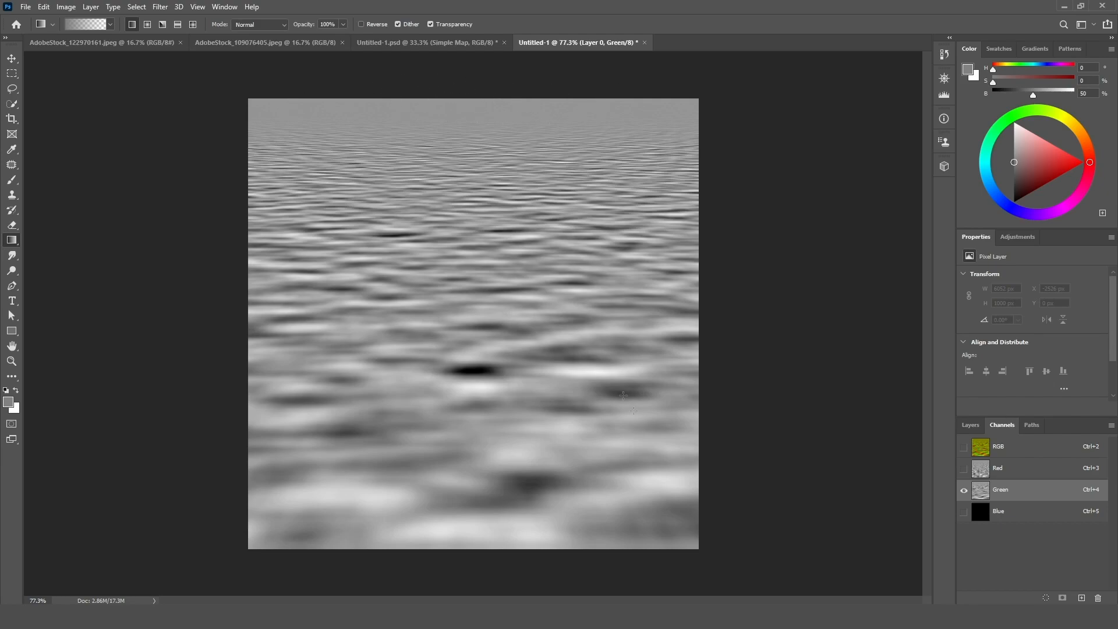
left_click(1006, 448)
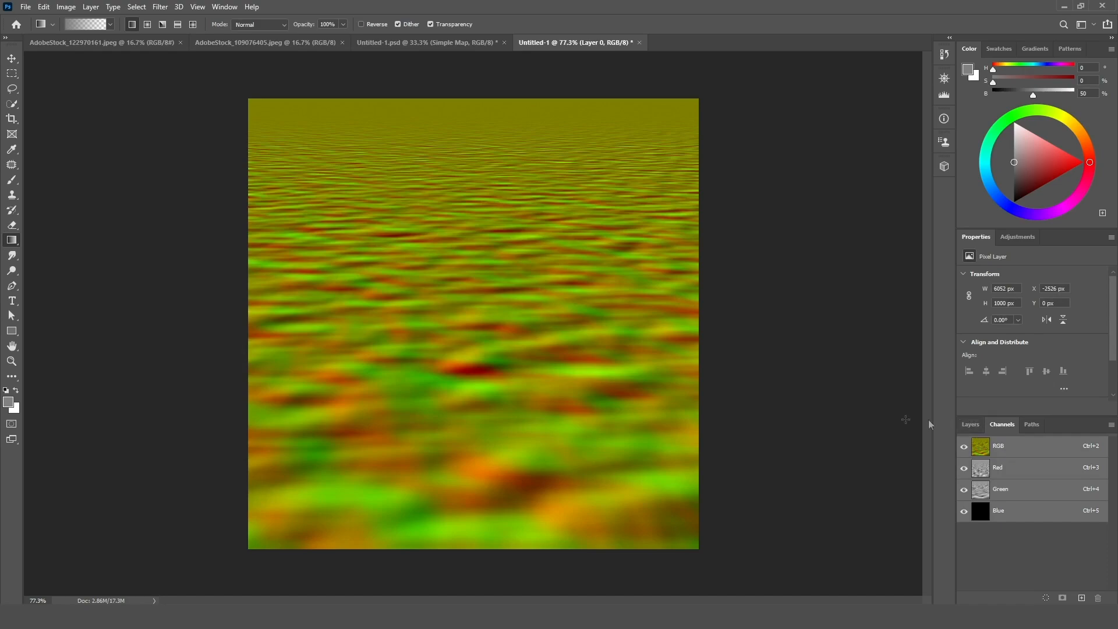
left_click(974, 429)
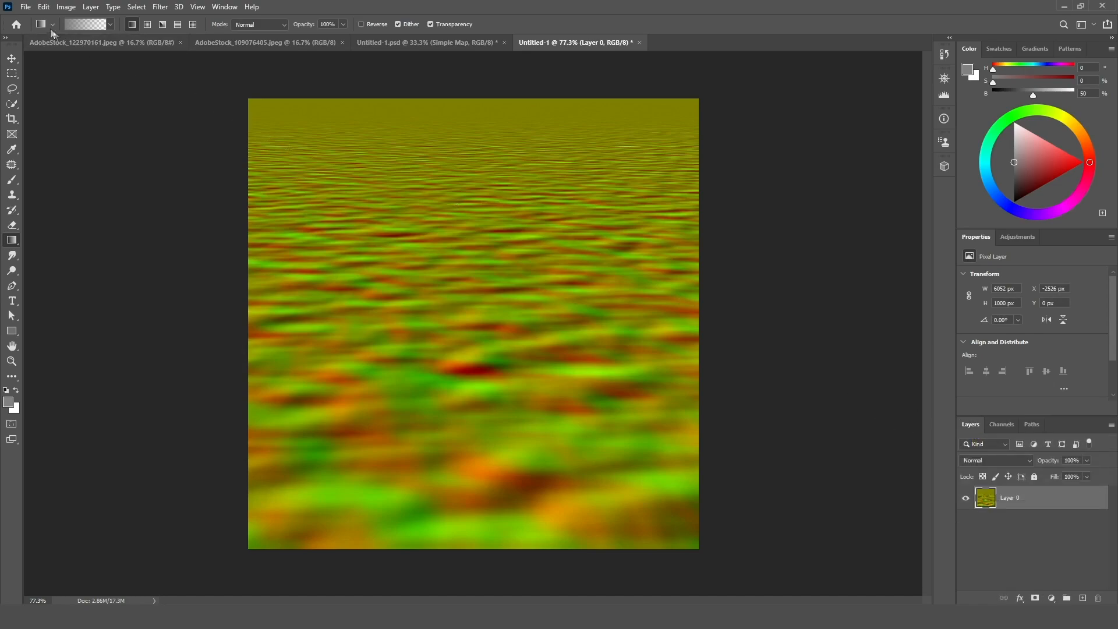
Save the water map on the computer as the Photoshop file "Compound Displacement map" in the Displacement map folder, and close both map documents
left_click(25, 7)
left_click(58, 147)
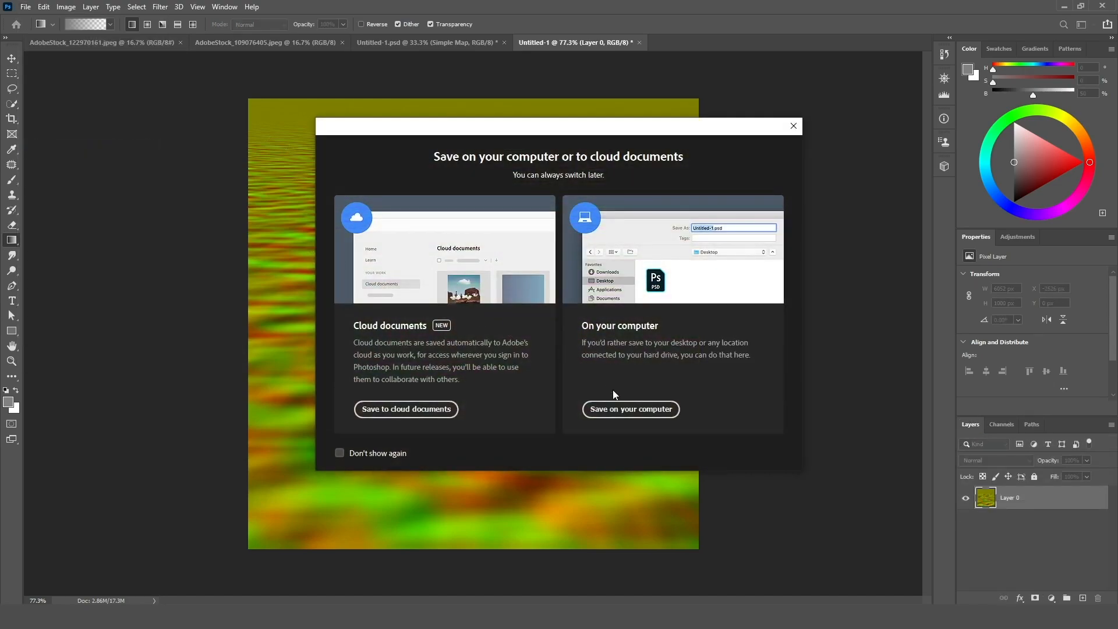
left_click(613, 407)
type("Compound Displacement map")
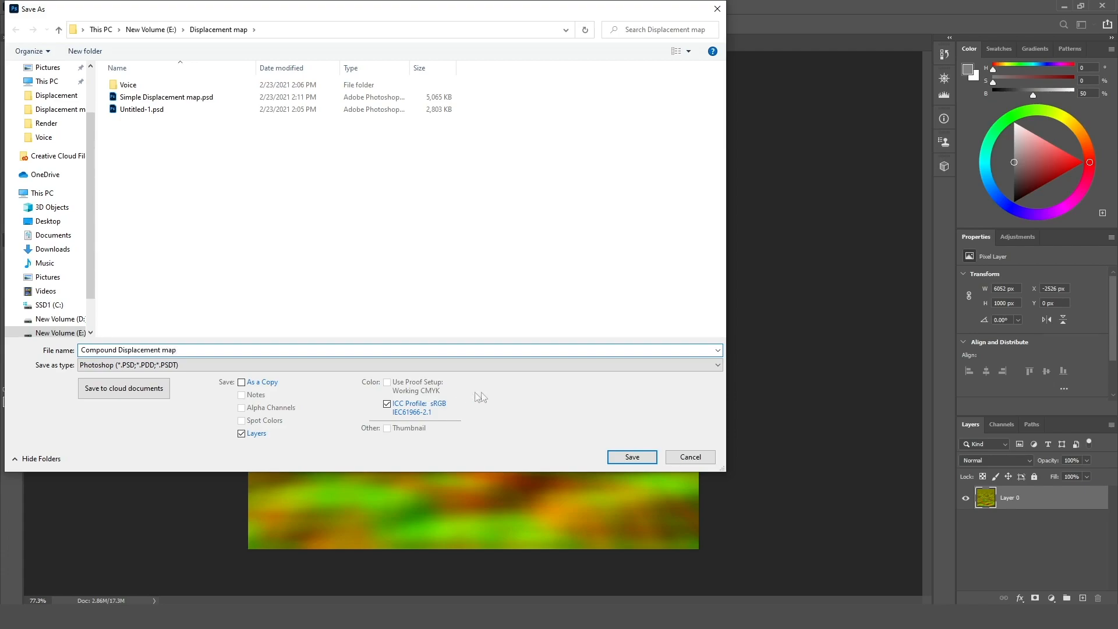
left_click(633, 457)
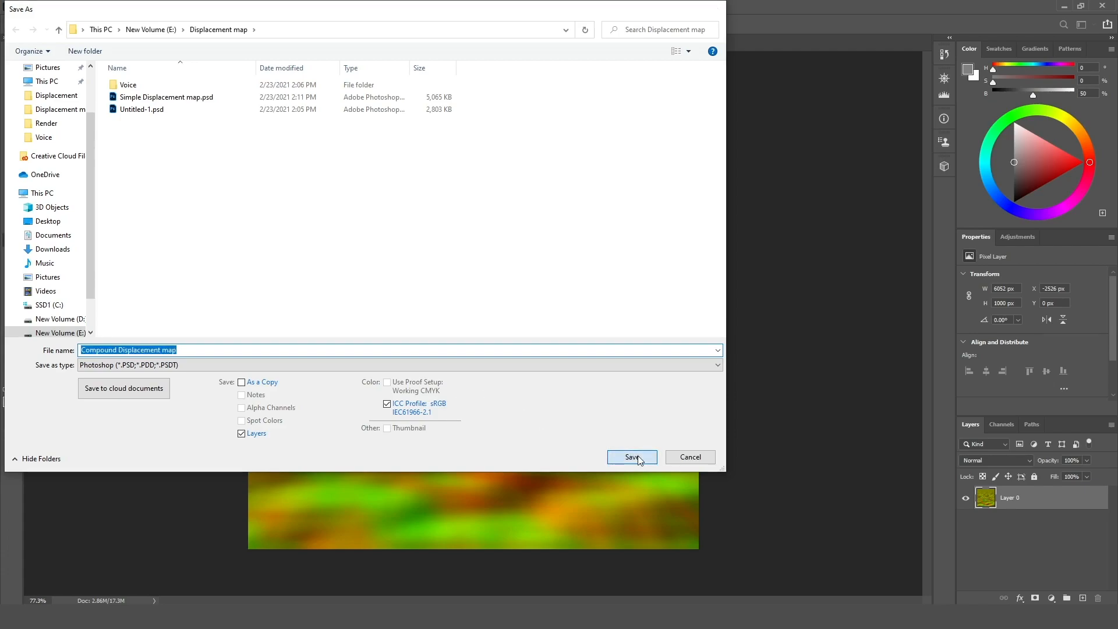
left_click(696, 173)
key("ctrl+w")
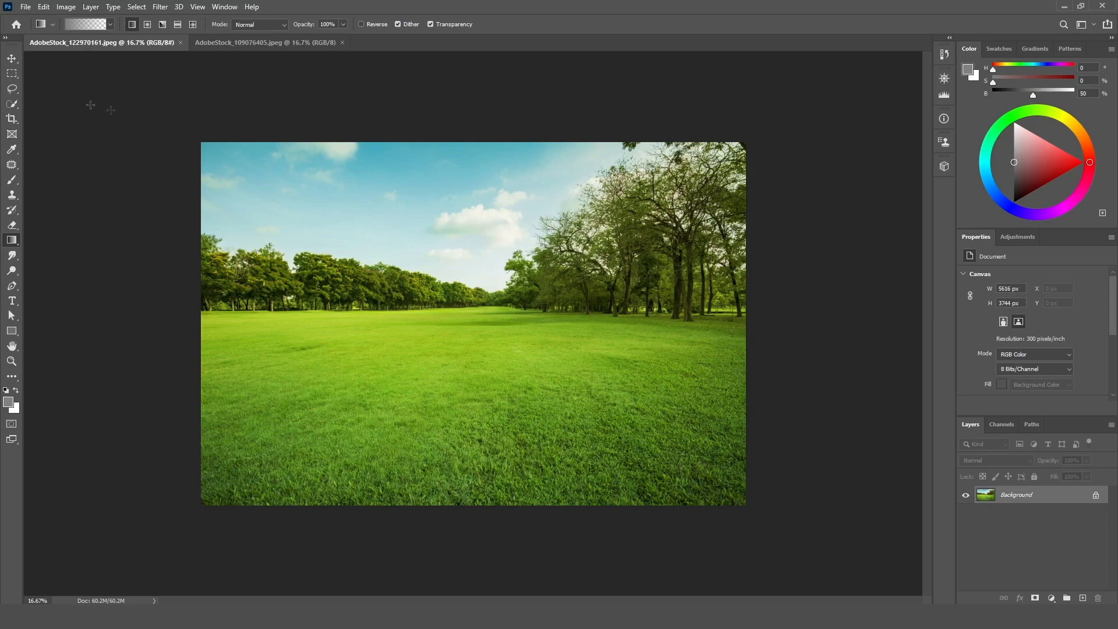
Choose the Lasso tool and convert the park photo's locked Background into the regular layer Layer 0
left_click(12, 91)
left_click(33, 93)
scroll(325, 259, "up", 2)
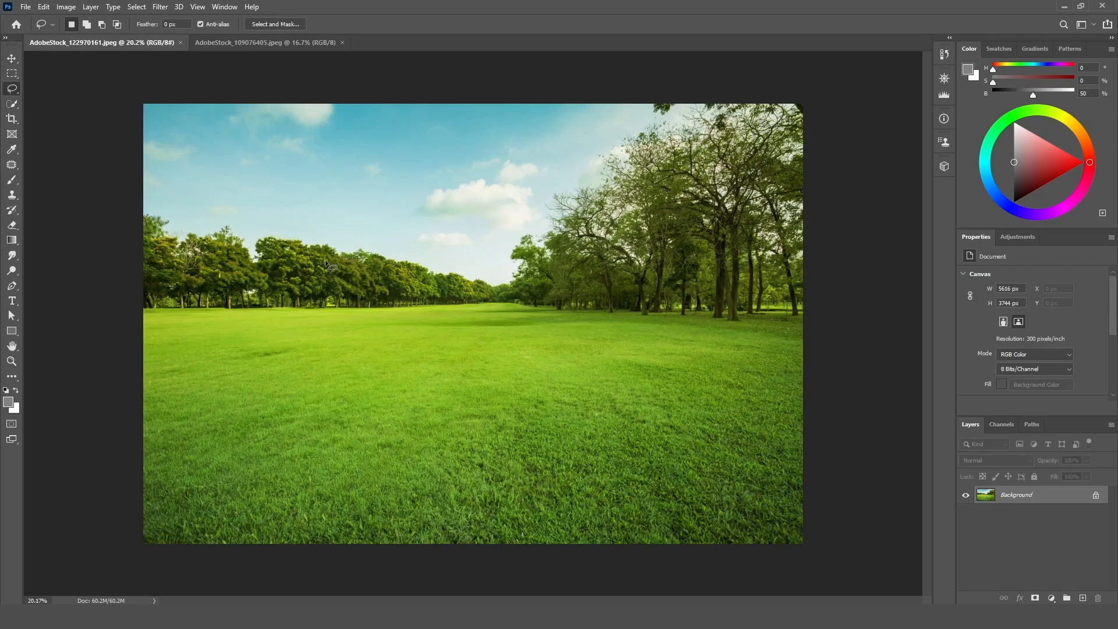
double_click(1044, 497)
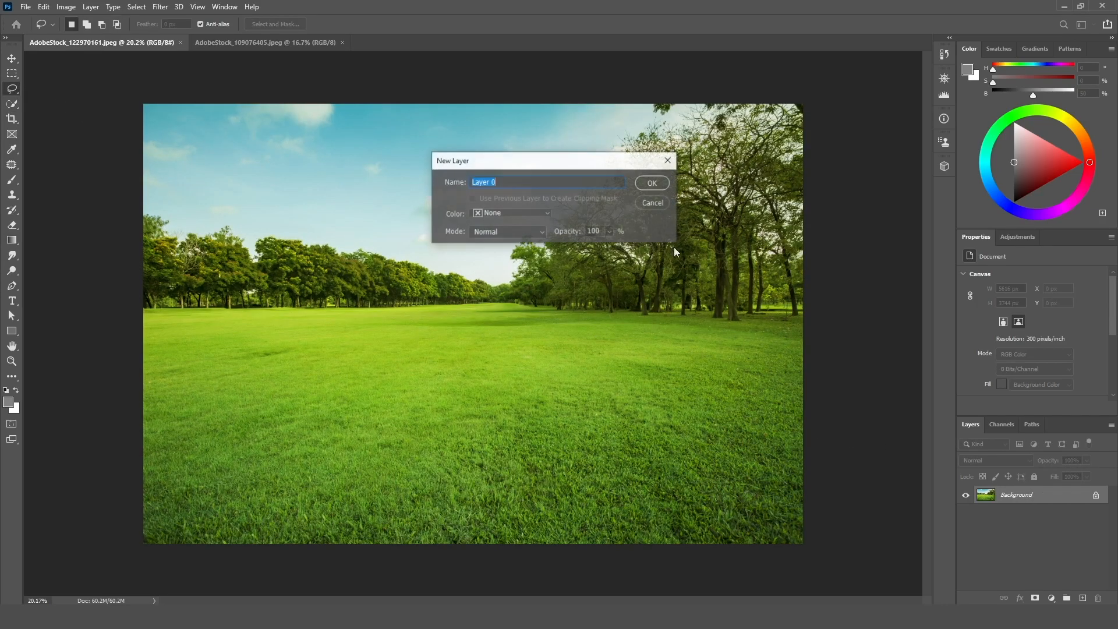
left_click(651, 182)
Lasso the whole grass field, tracing its far edge just below the tree lines and closing the outline outside the canvas
scroll(491, 292, "down", 1)
scroll(492, 292, "up", 1)
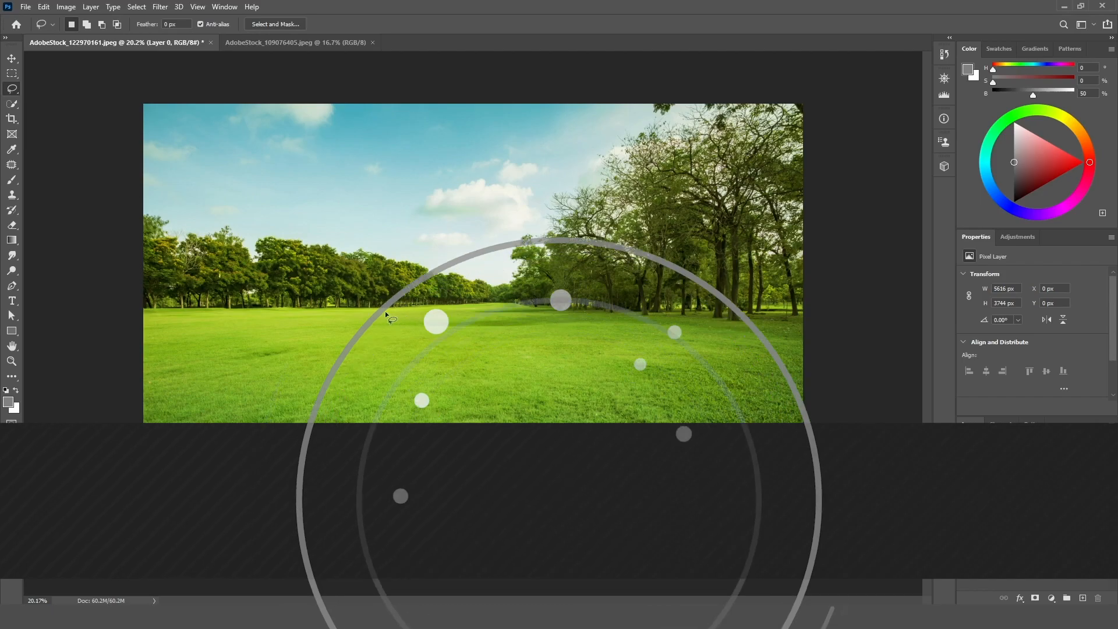
scroll(311, 294, "up", 2)
scroll(291, 298, "down", 3)
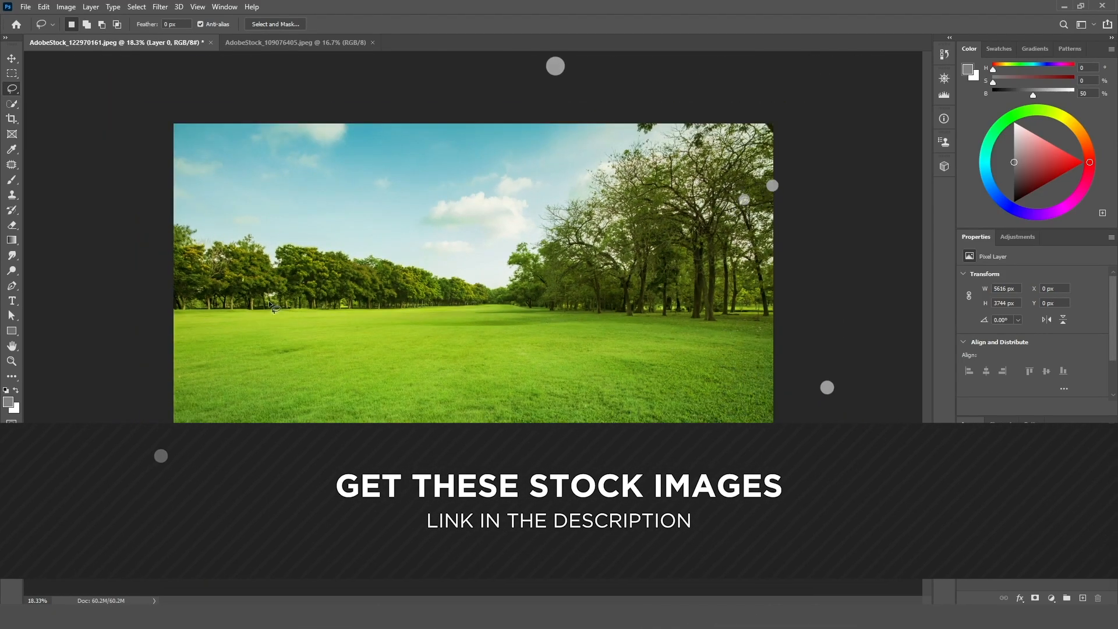
scroll(268, 301, "up", 4)
scroll(235, 299, "down", 4)
scroll(222, 297, "up", 3)
scroll(193, 296, "down", 1)
scroll(65, 325, "up", 3)
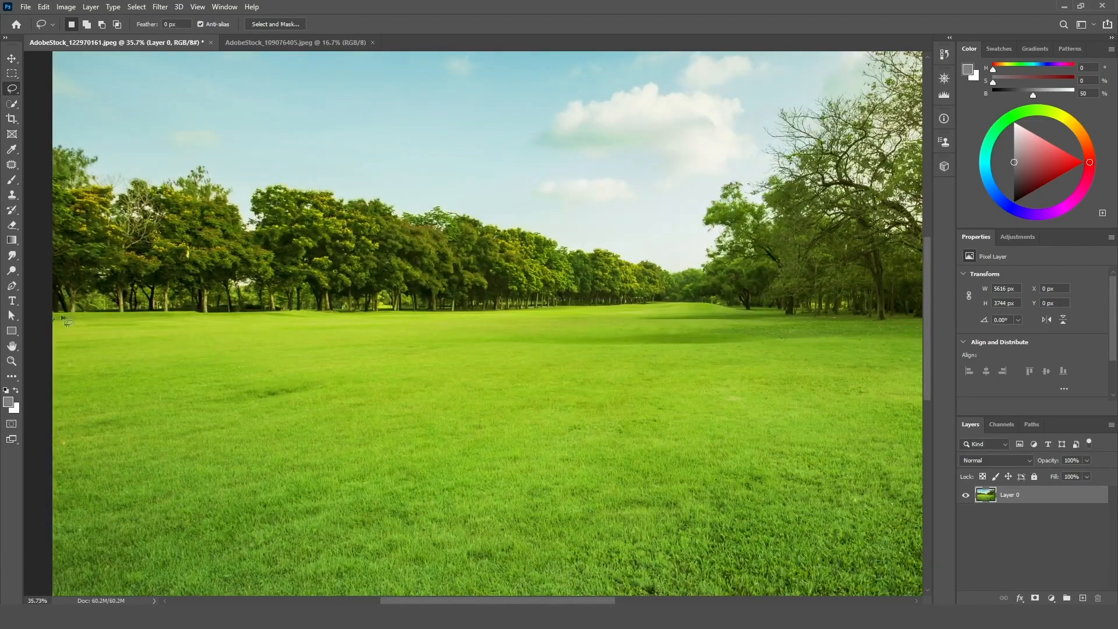
mouse_move(178, 318)
left_mouse_down()
mouse_move(575, 324)
mouse_move(632, 305)
left_mouse_up()
left_click_drag(714, 303, 749, 314)
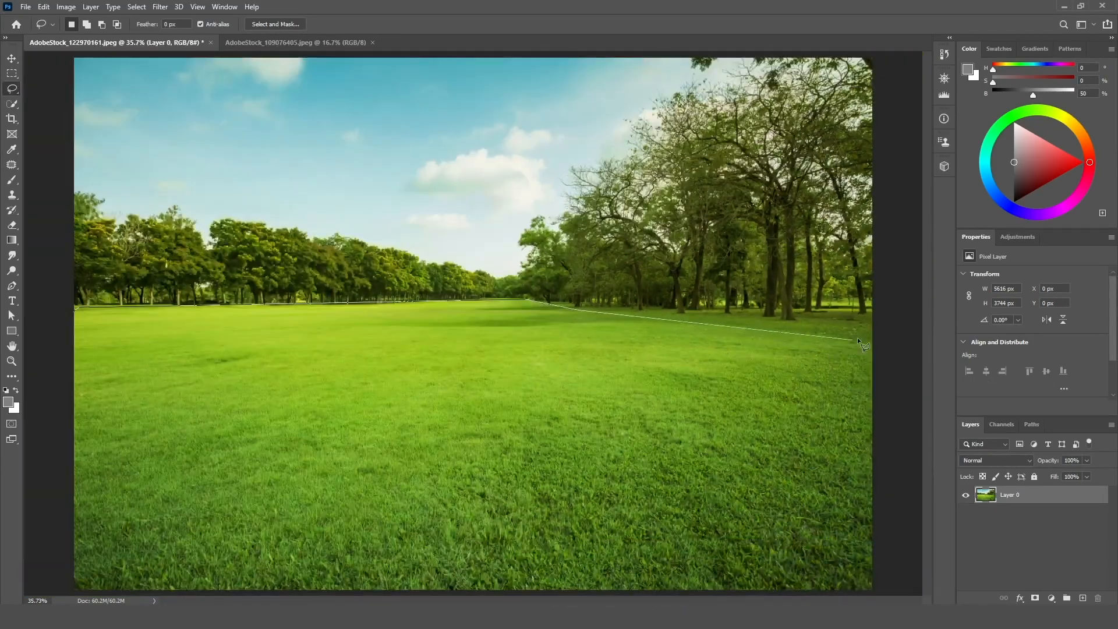
left_click_drag(857, 337, 883, 334)
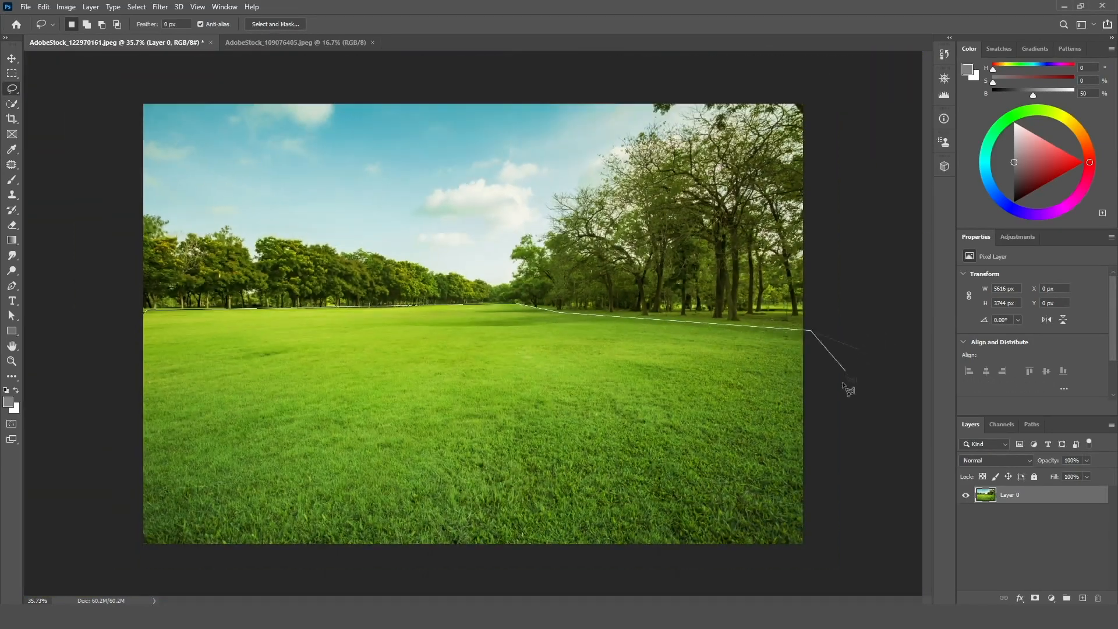
mouse_move(842, 383)
left_mouse_down()
mouse_move(826, 552)
mouse_move(197, 580)
mouse_move(109, 553)
mouse_move(135, 310)
left_mouse_up()
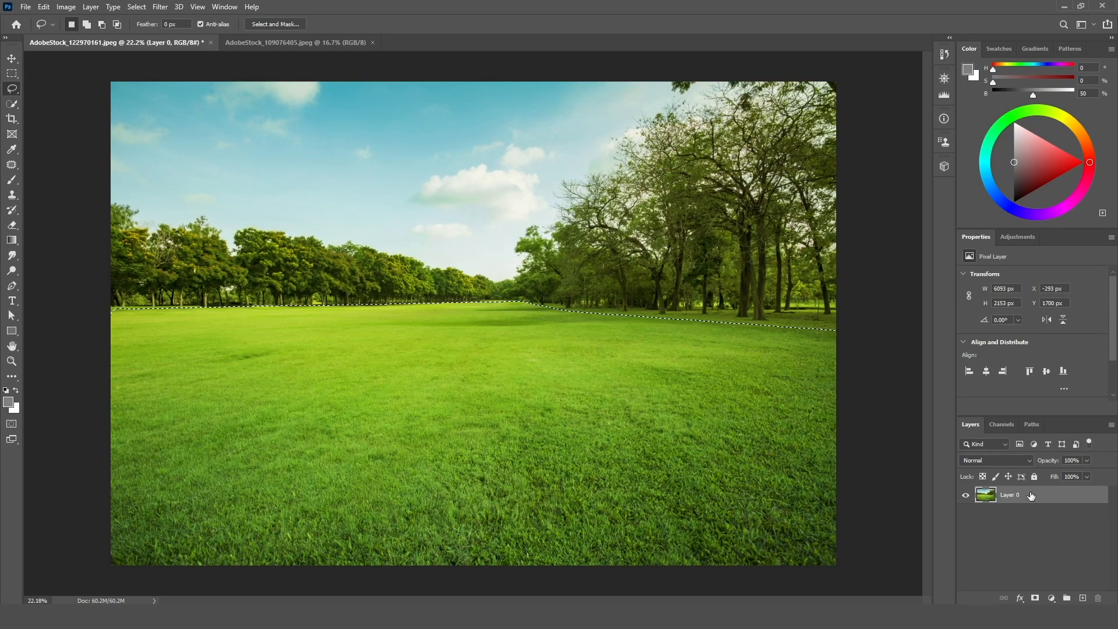
Duplicate Layer 0, mask the copy to the grass selection, and unlink the mask with the layer's image targeted
left_click_drag(1062, 495, 1082, 597)
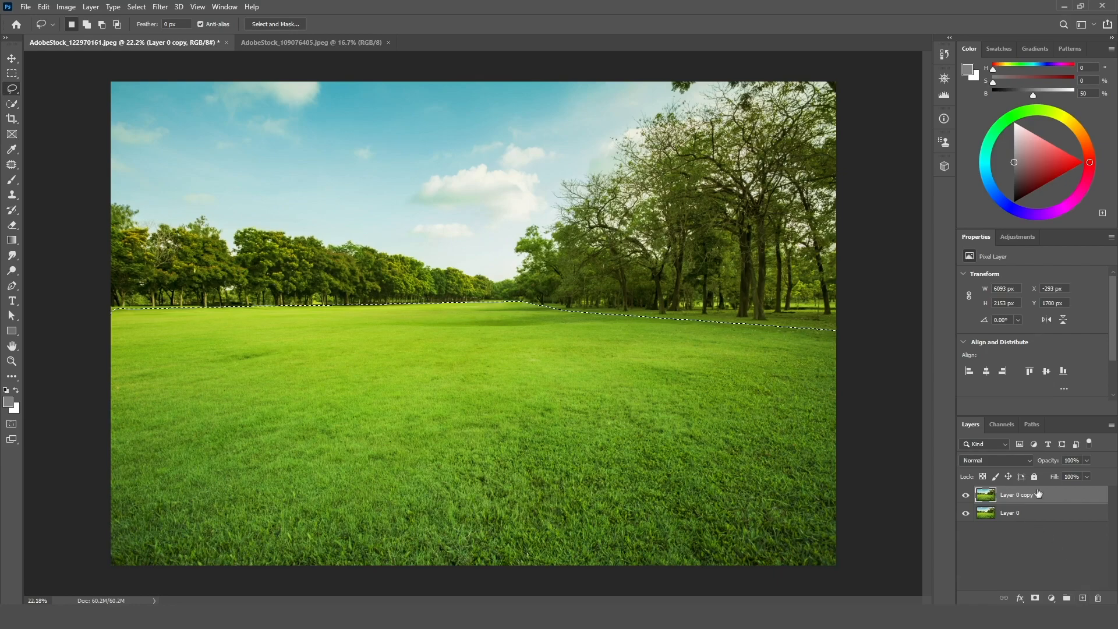
left_click(1035, 598)
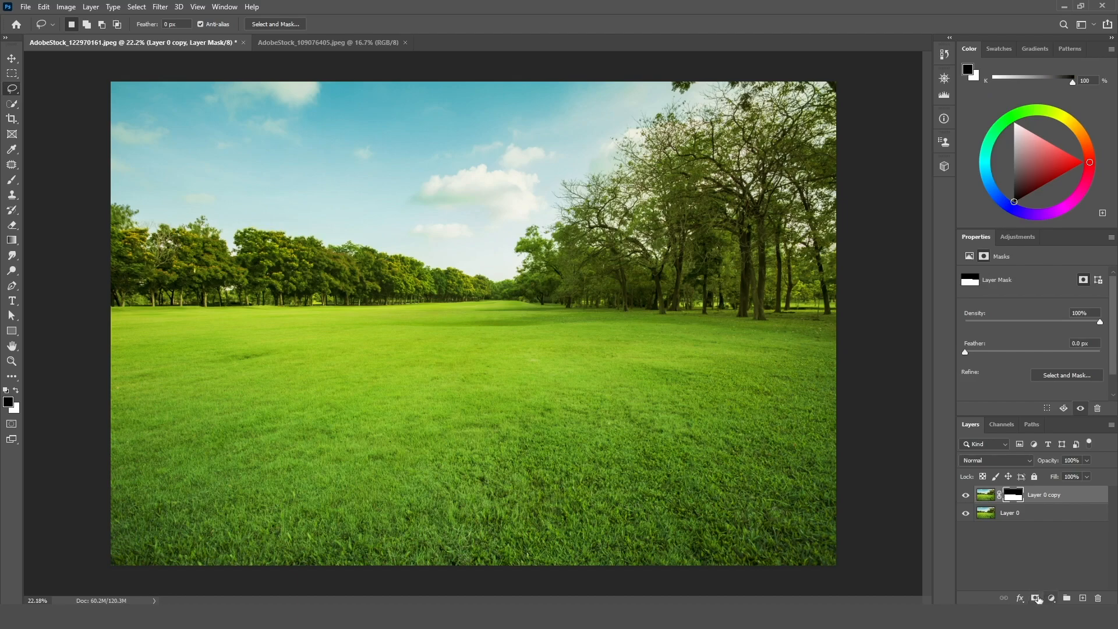
left_click(1000, 496)
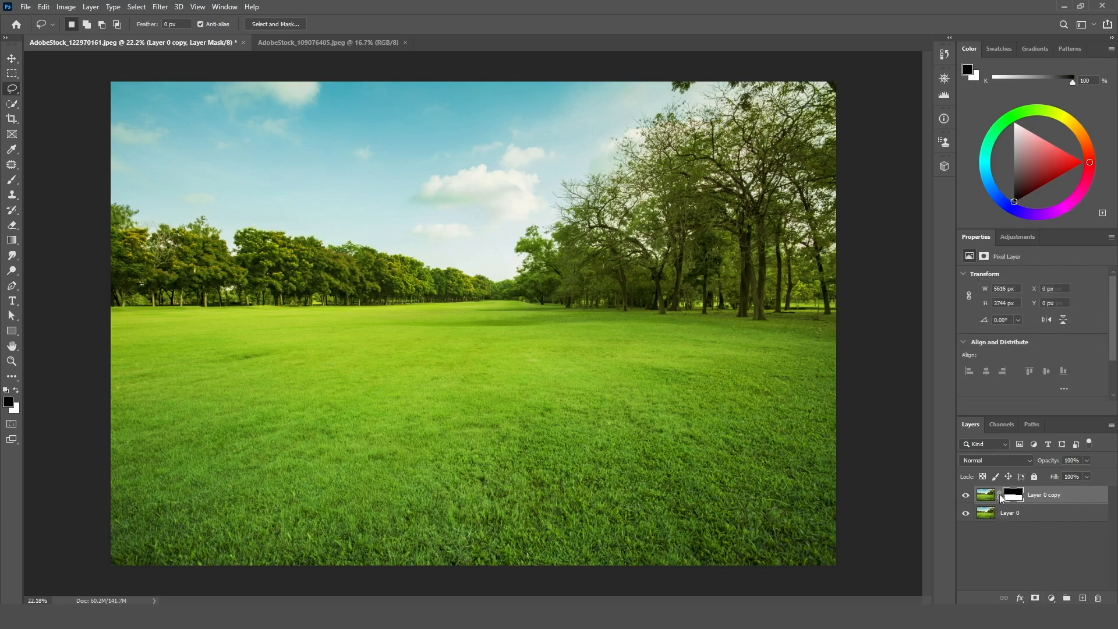
left_click(999, 496)
left_click(985, 495)
scroll(480, 348, "down", 1)
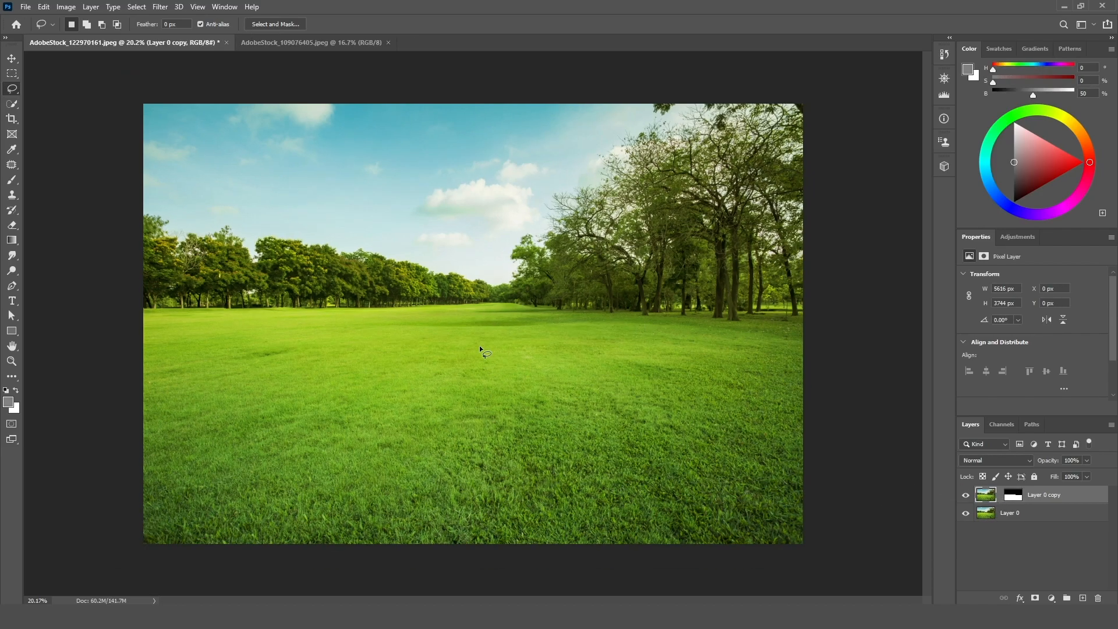
key("ctrl+t")
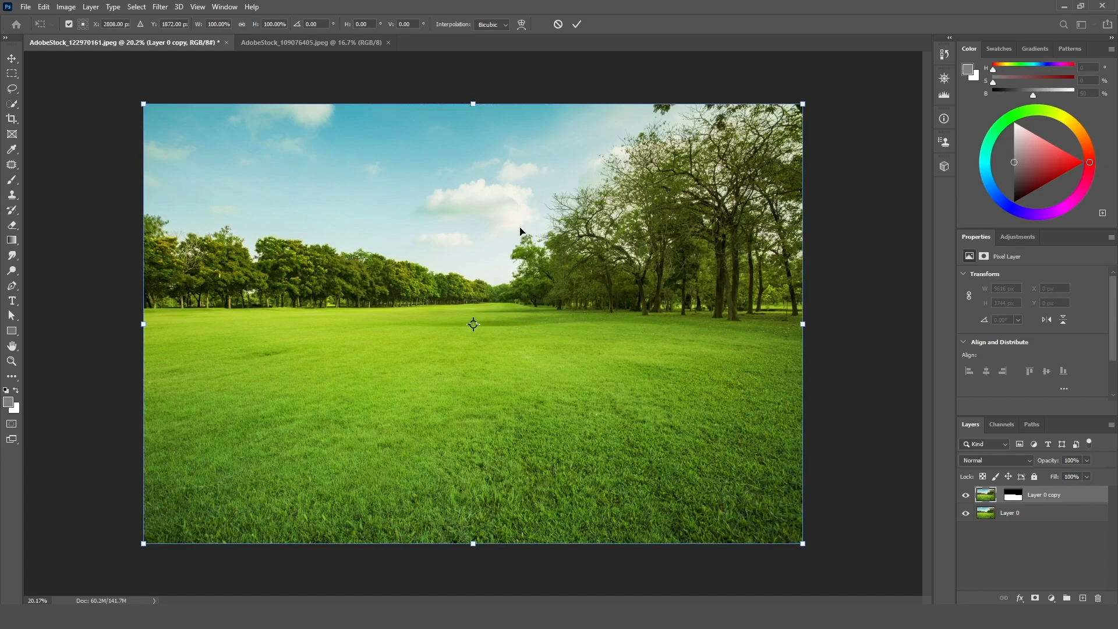
key("Return")
Marquee-select the right part of the copied image, from the vanishing point to the edge, and flip it vertically with Free Transform
key("m")
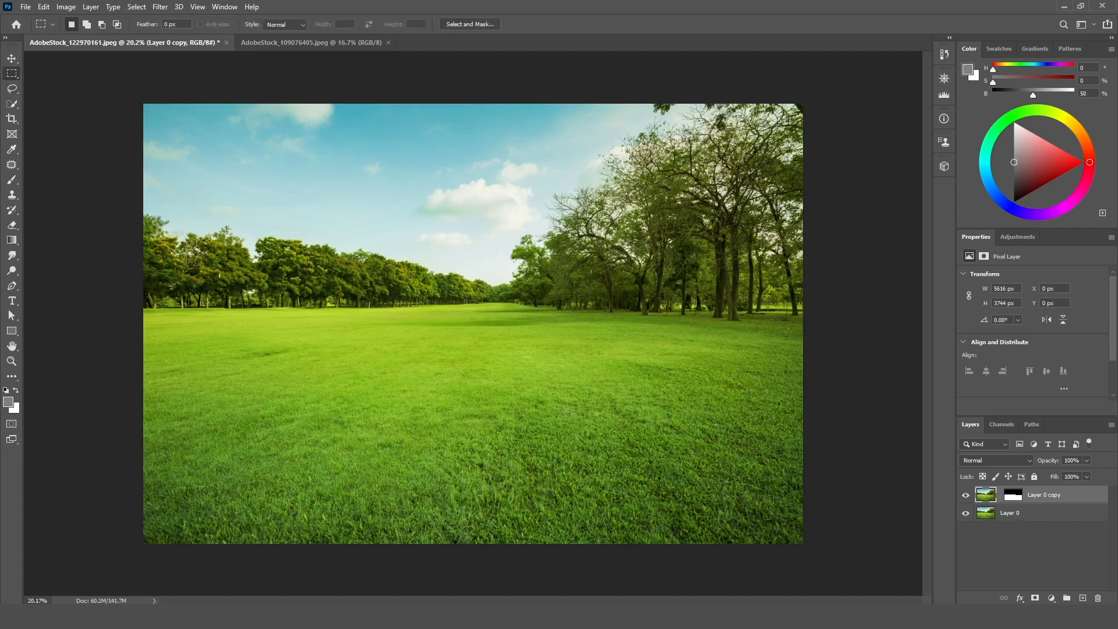
left_click(1014, 495)
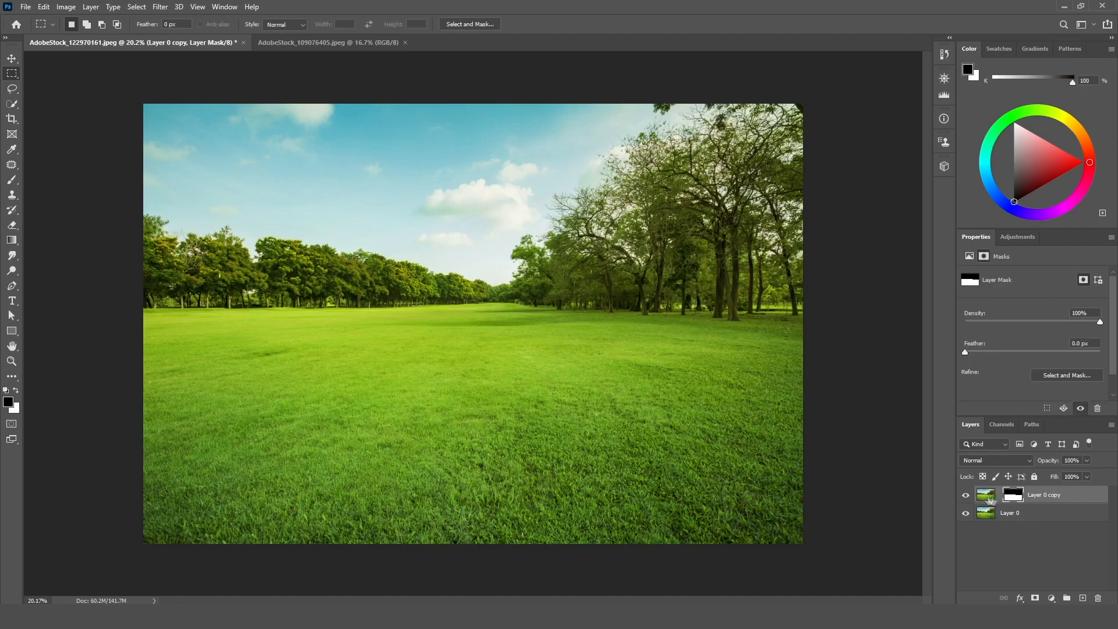
left_click(995, 500)
left_click_drag(512, 99, 897, 585)
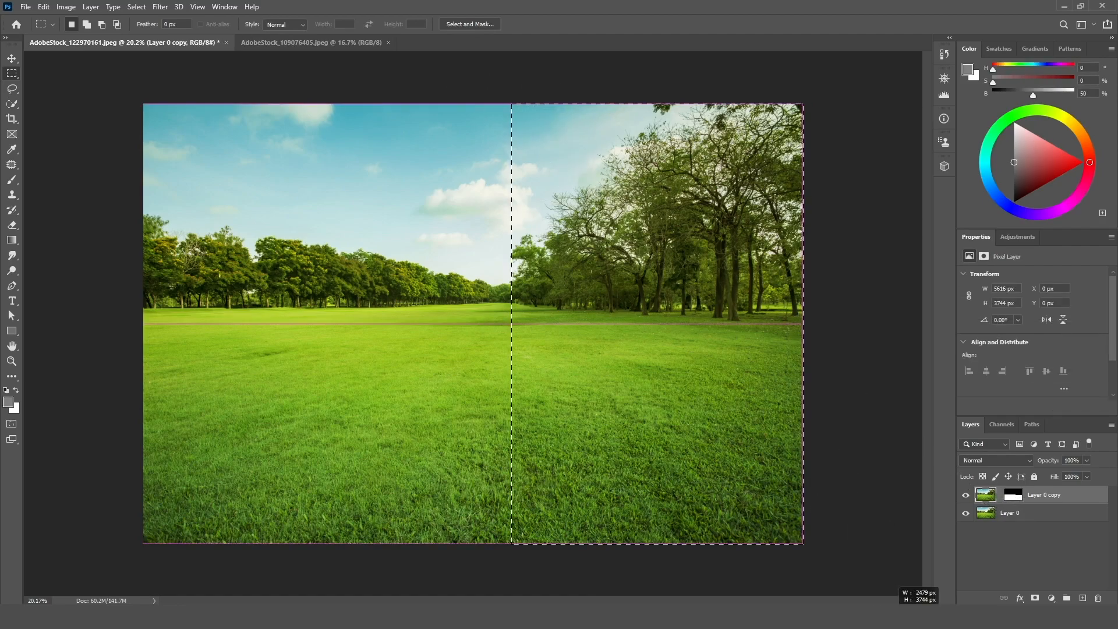
key("ctrl+t")
right_click(614, 317)
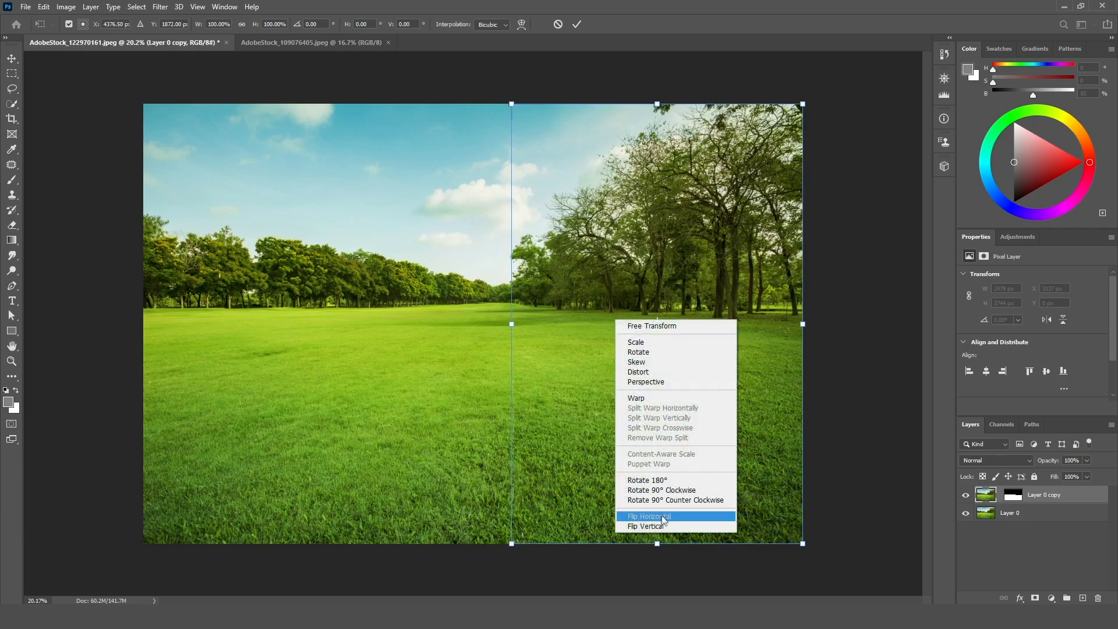
left_click(663, 526)
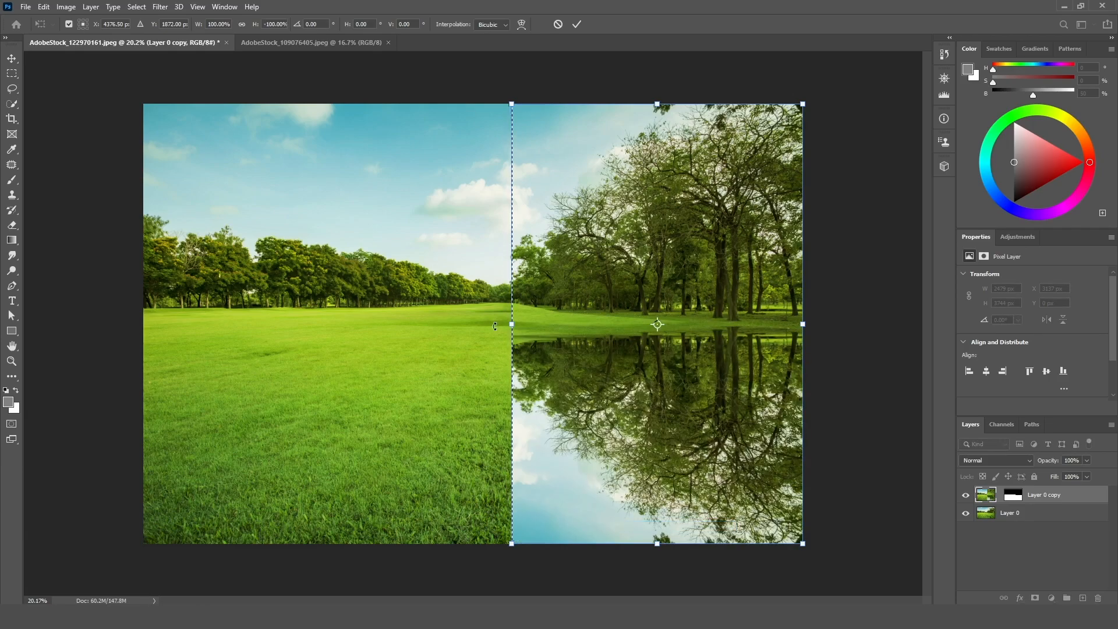
Skew the flipped right-hand trees to follow the shoreline, stretch the reflection past the canvas bottom, apply the transform and deselect
left_click_drag(512, 324, 510, 287)
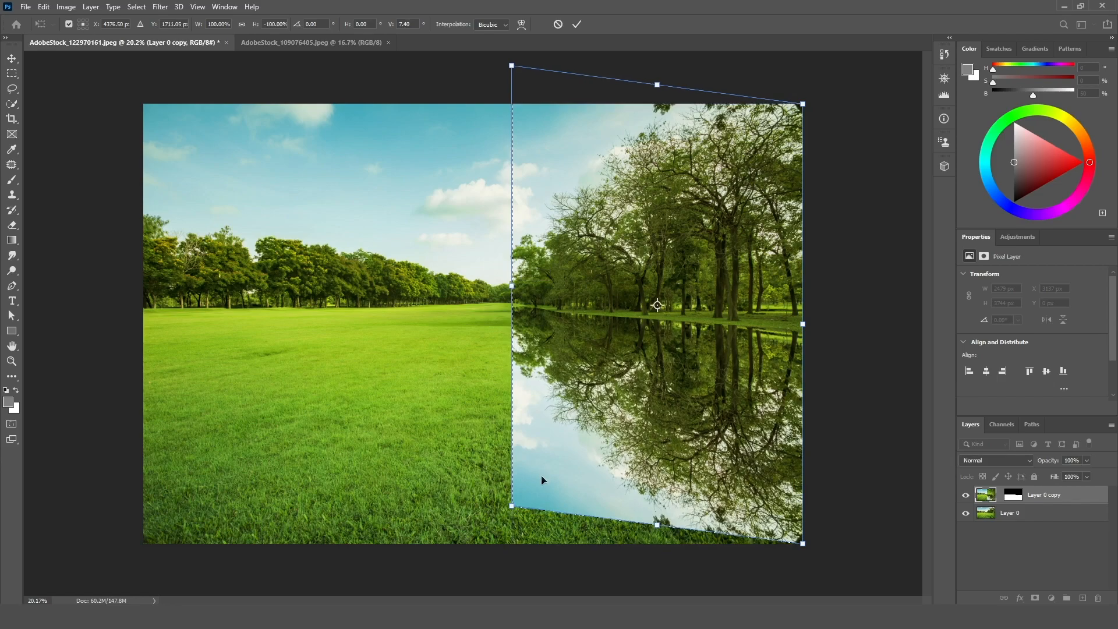
left_click_drag(657, 529, 656, 579)
key("Return")
key("ctrl+d")
Marquee-select the left part of the copied image and flip it vertically with Free Transform
left_click_drag(143, 104, 490, 575)
right_click(379, 306)
left_click(407, 418)
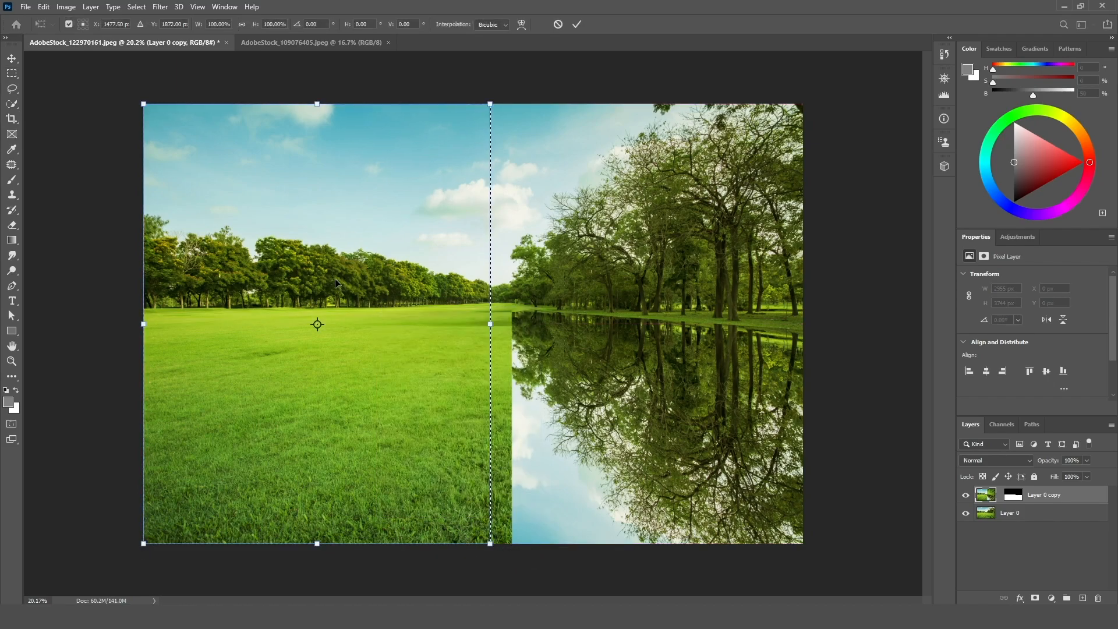
right_click(335, 280)
left_click(376, 490)
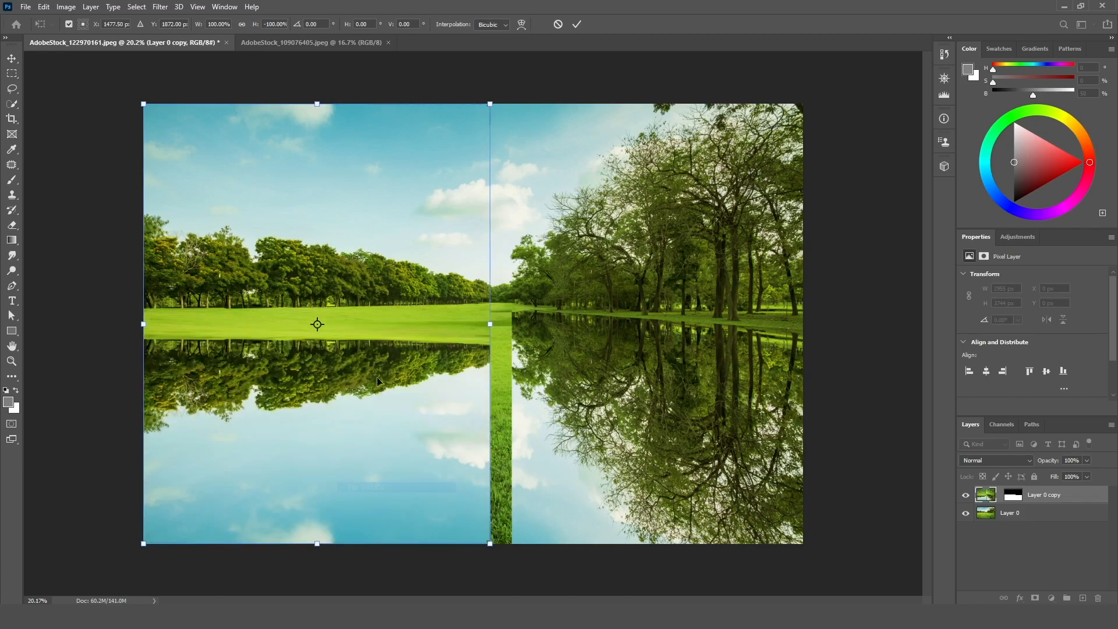
Skew the left reflection to line up with its tree line, stretch it down to cover the canvas bottom, and apply the transform
left_click_drag(489, 324, 490, 289)
left_click_drag(146, 320, 146, 299)
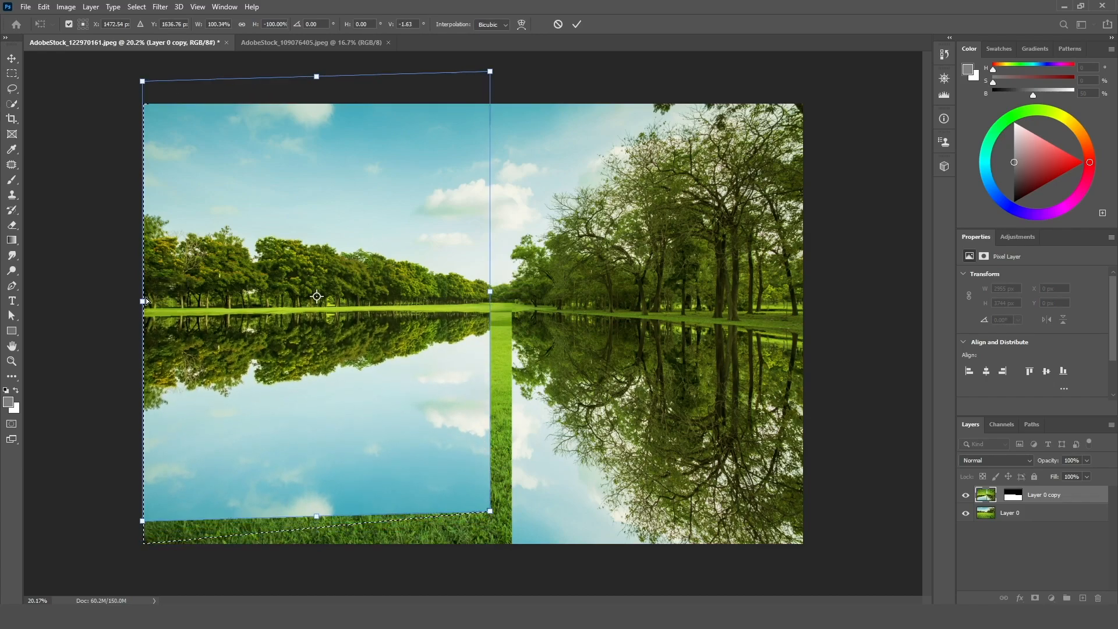
left_click_drag(490, 291, 489, 282)
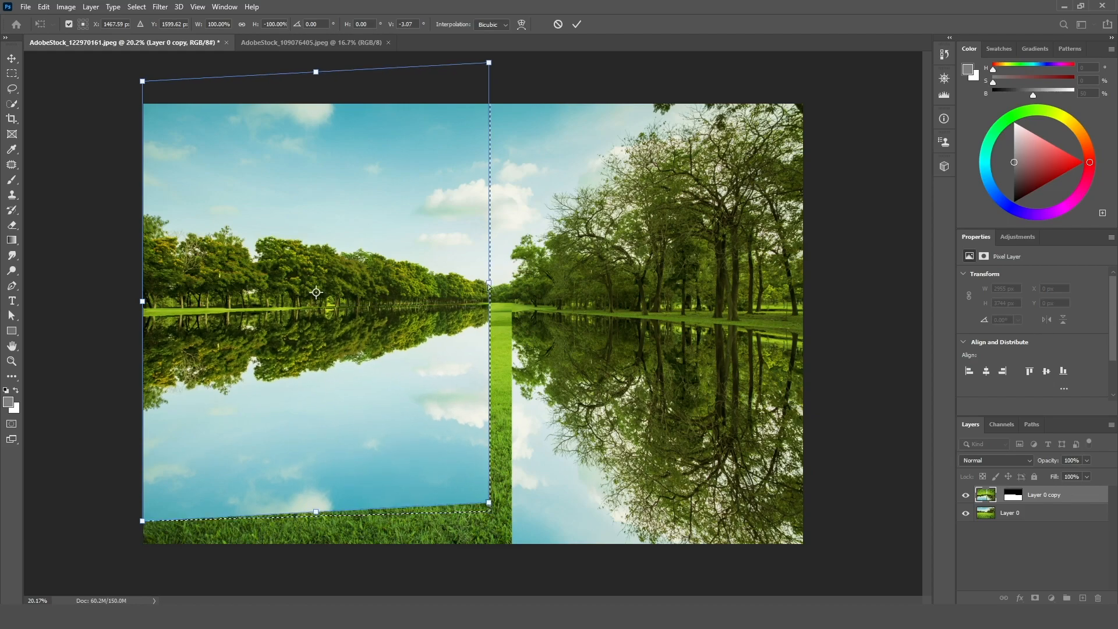
left_click_drag(316, 511, 315, 566)
left_click_drag(363, 486, 362, 480)
key("Return")
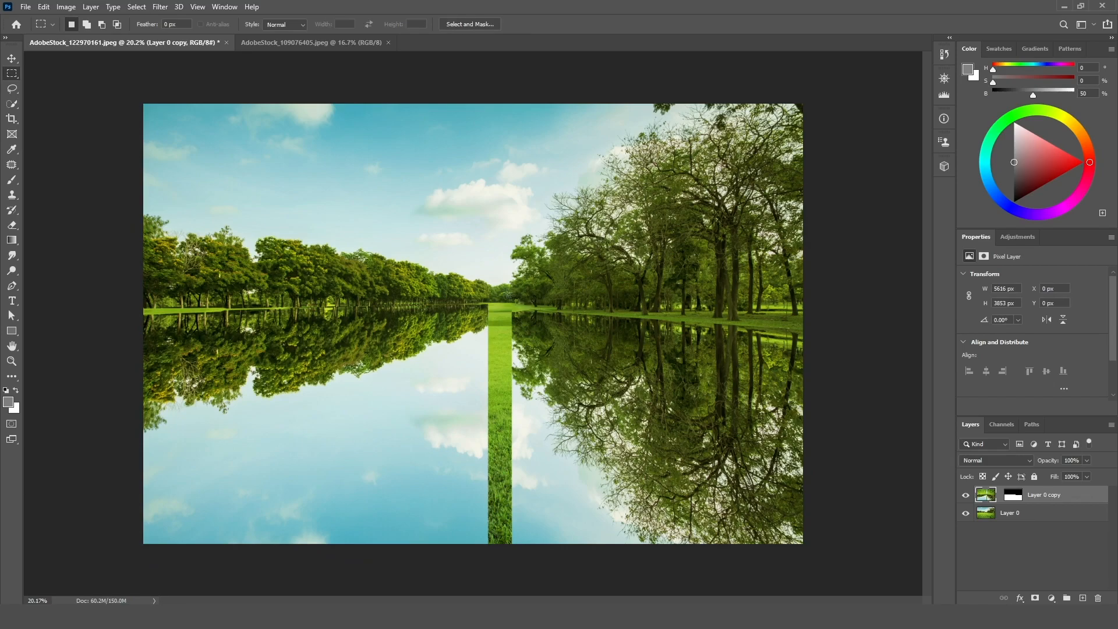
Marquee-select the narrow unreflected strip between the two reflections over the full image height and flip it vertically
left_click_drag(491, 105, 510, 567)
left_click_drag(505, 90, 488, 566)
key("ctrl+t")
right_click(493, 308)
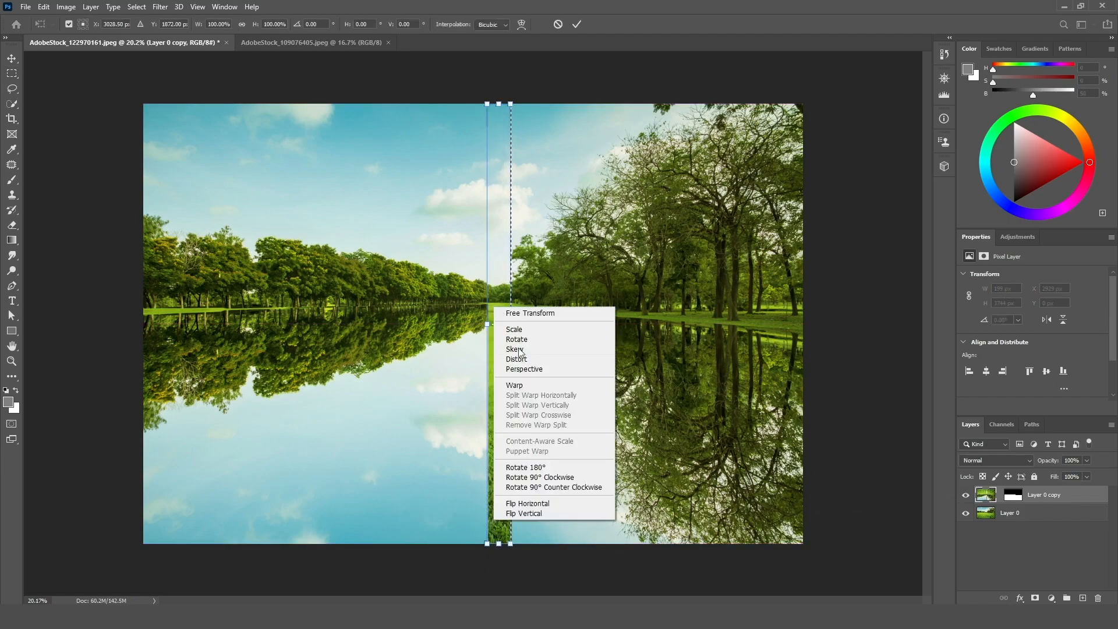
left_click(533, 514)
Raise, stretch and widen the flipped middle strip to fill the gap between the reflections, apply the transform and deselect
mouse_move(495, 108)
left_mouse_down()
mouse_move(496, 72)
mouse_move(498, 89)
left_mouse_up()
left_click_drag(499, 190, 499, 148)
left_click_drag(499, 516, 500, 561)
left_click_drag(497, 418, 494, 412)
left_click_drag(509, 276, 515, 275)
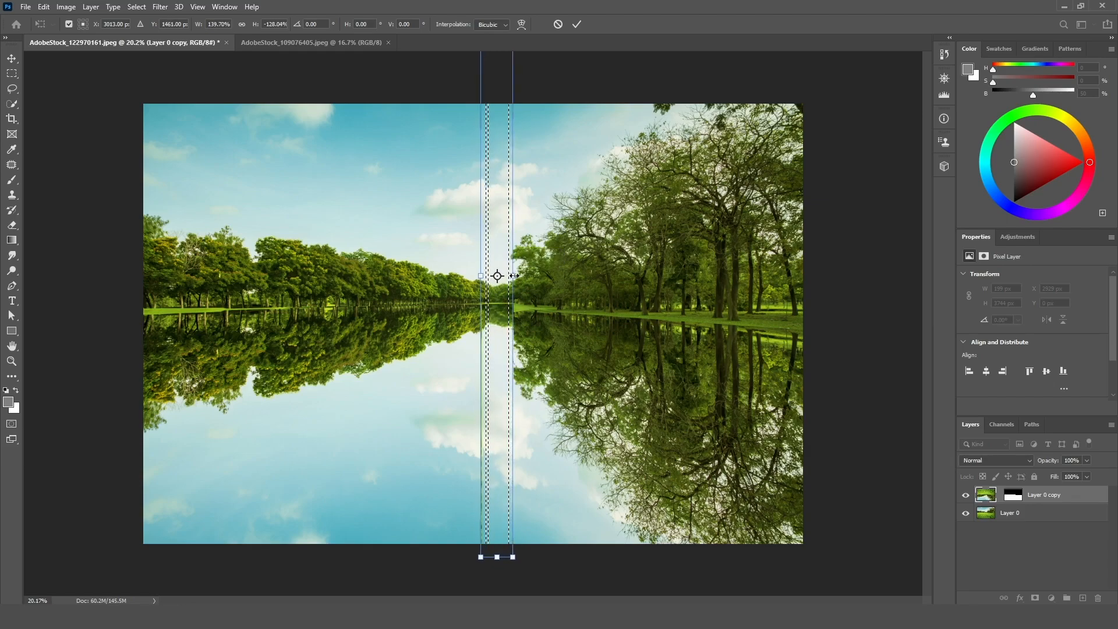
key("Return")
key("ctrl+d")
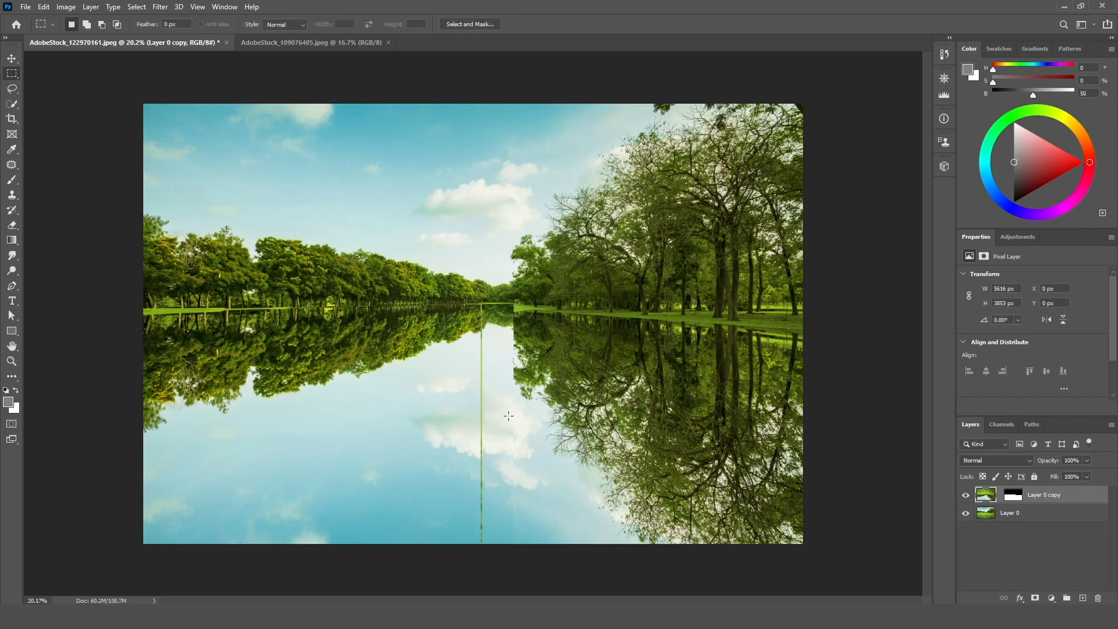
Select the thin green seam left of the middle strip, fill it using Content-Aware, and deselect
left_click_drag(479, 331, 486, 561)
key("shift+F5")
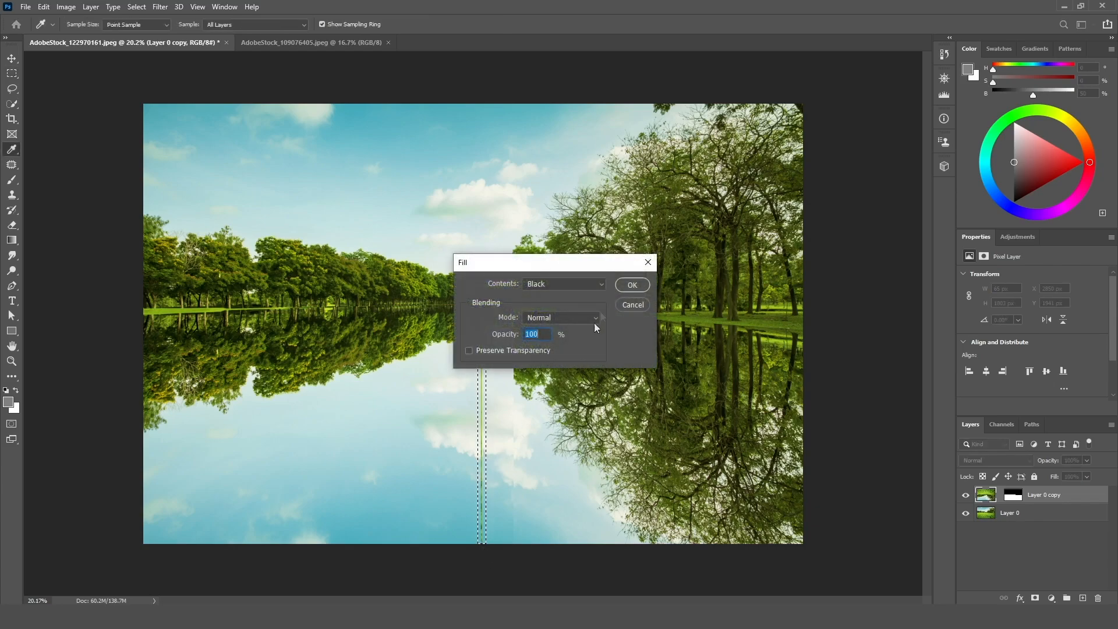
left_click(590, 284)
left_click(581, 344)
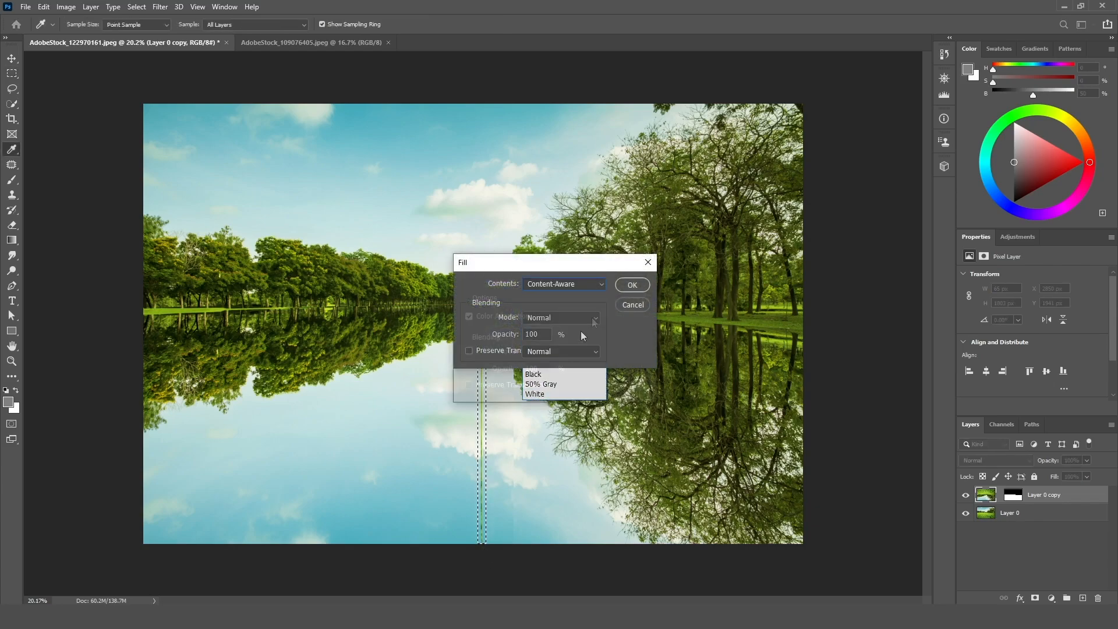
left_click(633, 285)
key("ctrl+d")
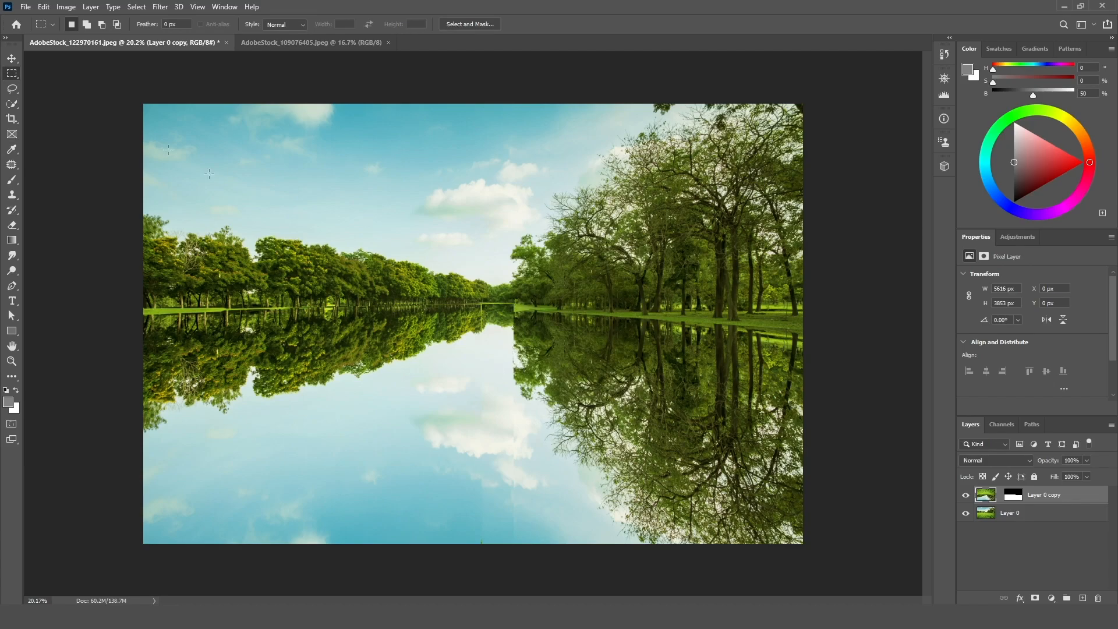
Rename the Layer 0 copy layer as Reflection
key("l")
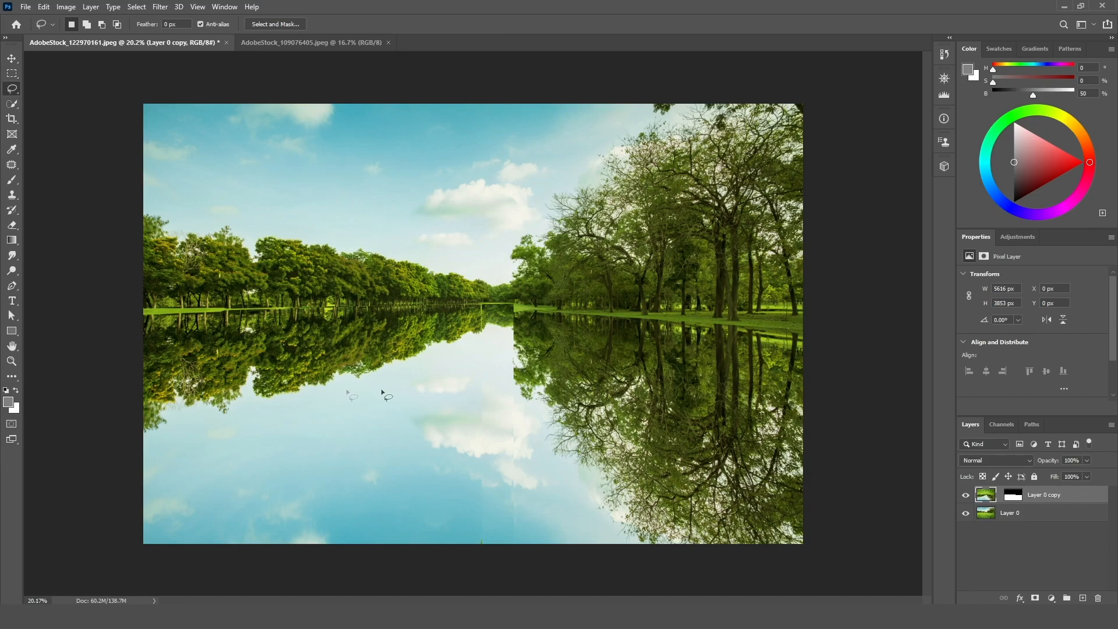
double_click(1041, 496)
type("Reflection")
key("Return")
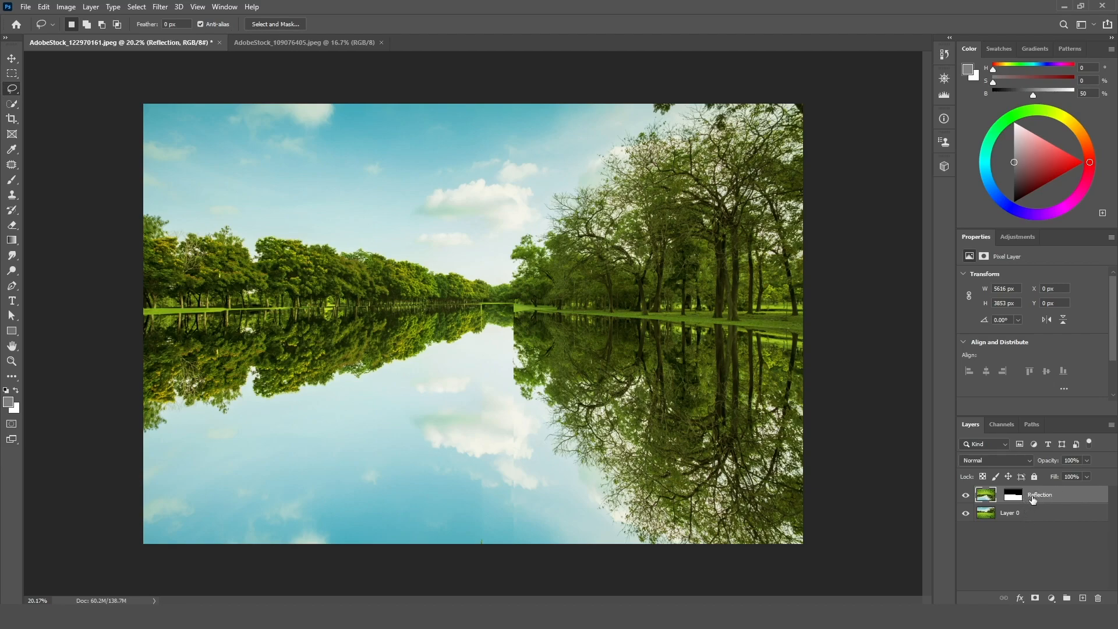
Load the Reflection mask as a selection and sample a dark shadow green from Layer 0's trees for the Paint Bucket
left_click(1013, 496, "ctrl")
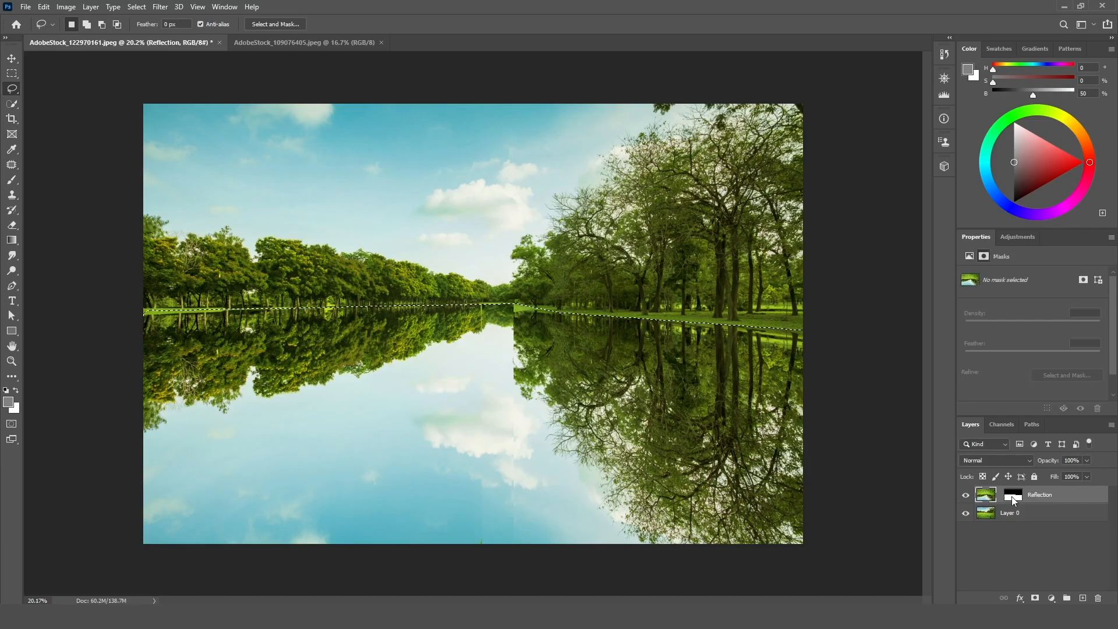
right_click(12, 240)
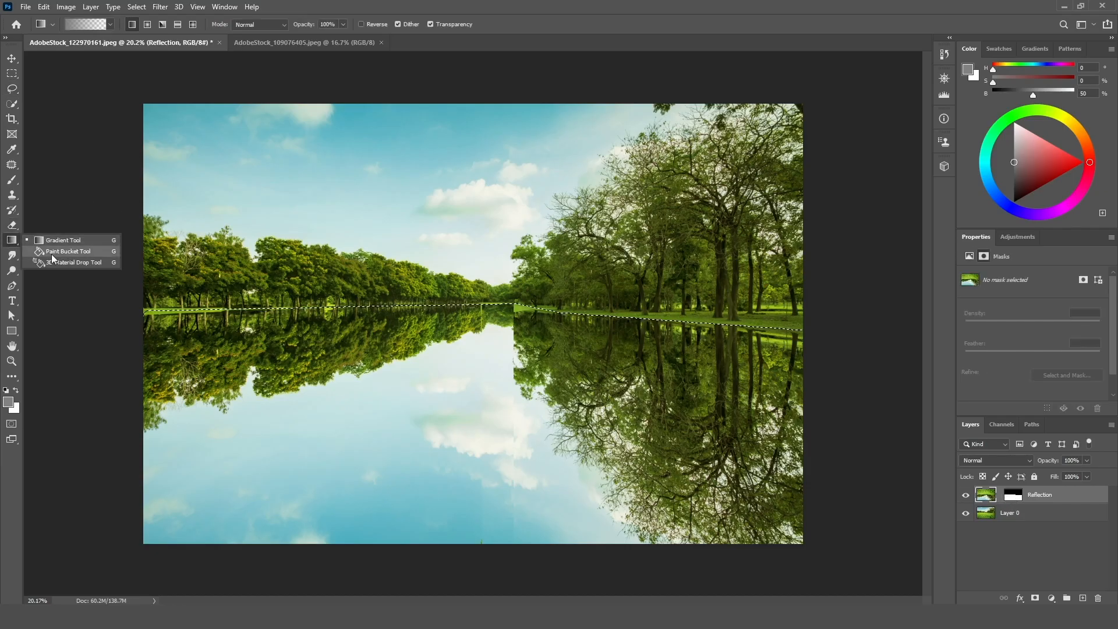
left_click(52, 252)
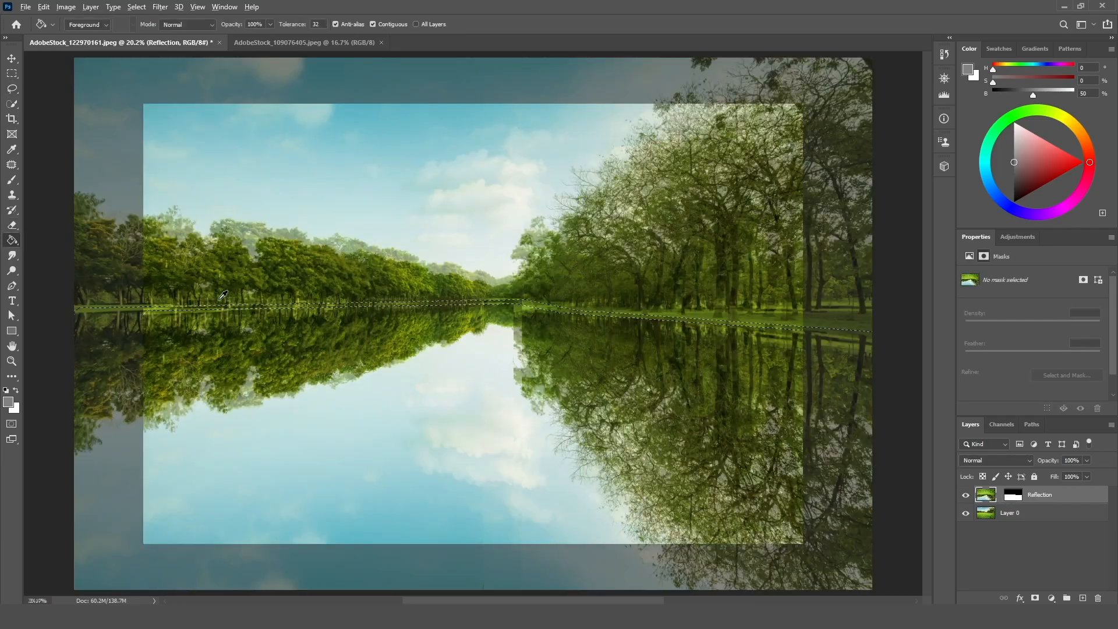
scroll(219, 300, "up", 15)
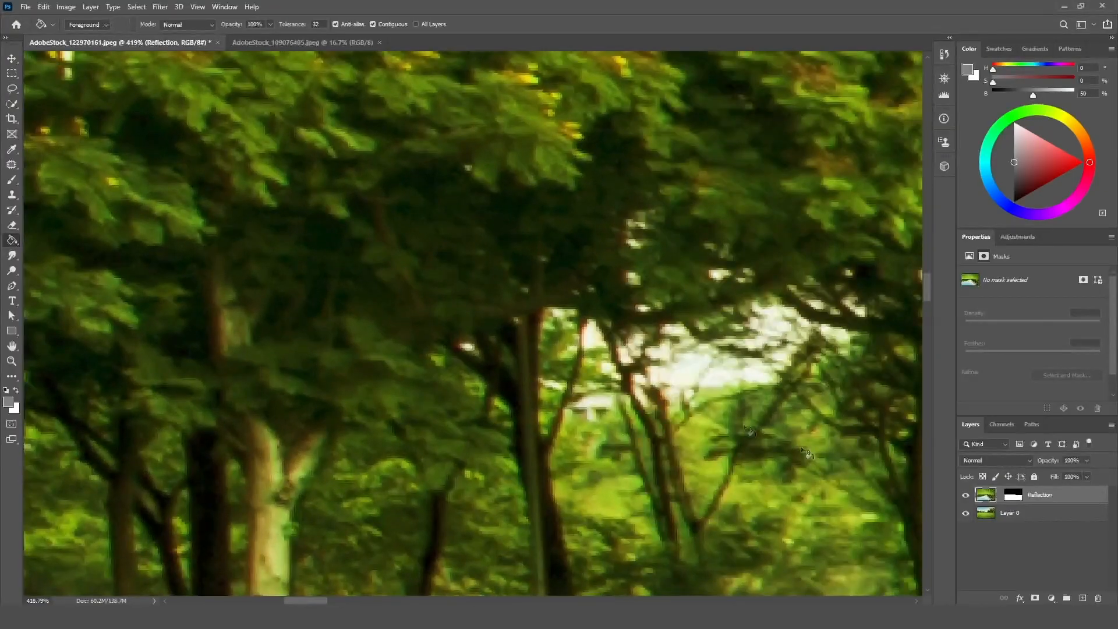
left_click(1007, 515)
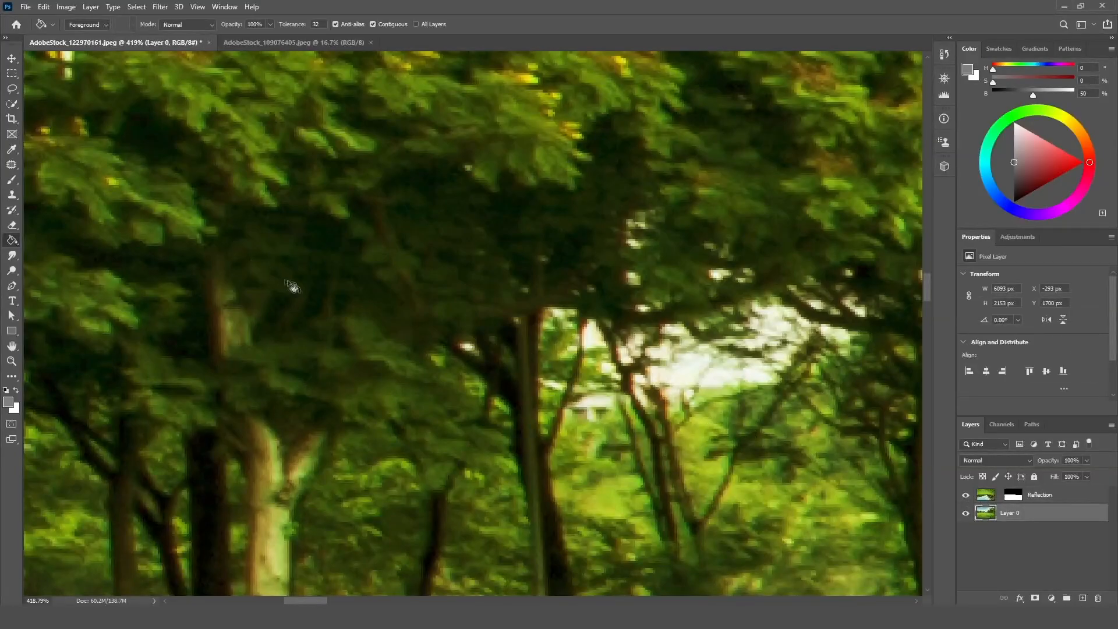
left_click(311, 296, "alt")
Fill the water selection with the sampled dark green on a new layer directly above Layer 0, and deselect
scroll(312, 295, "down", 8)
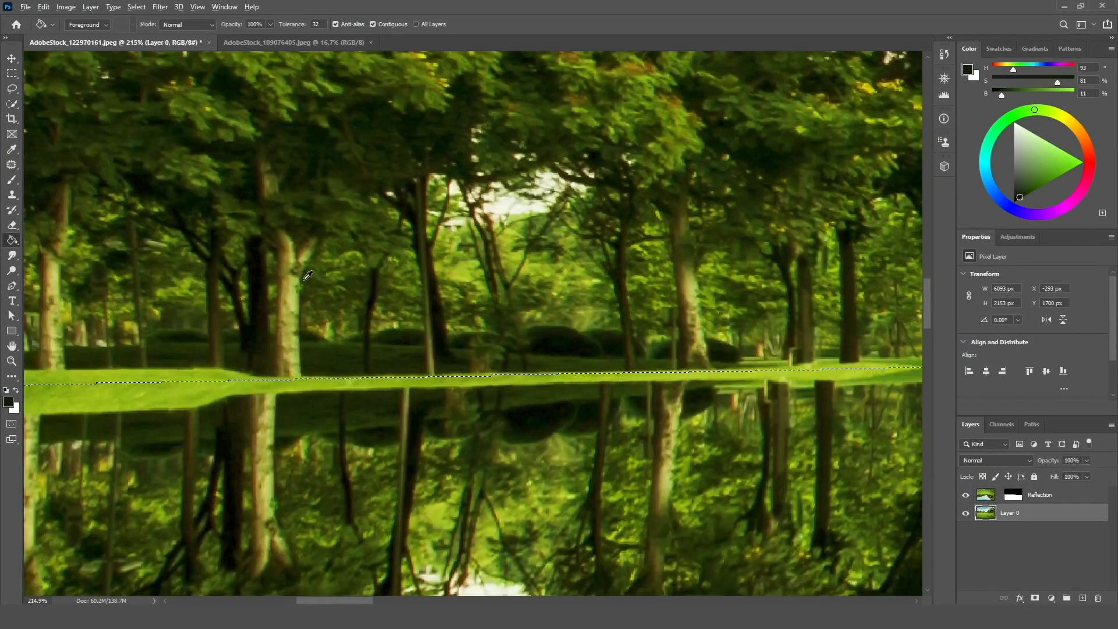
scroll(316, 278, "down", 15)
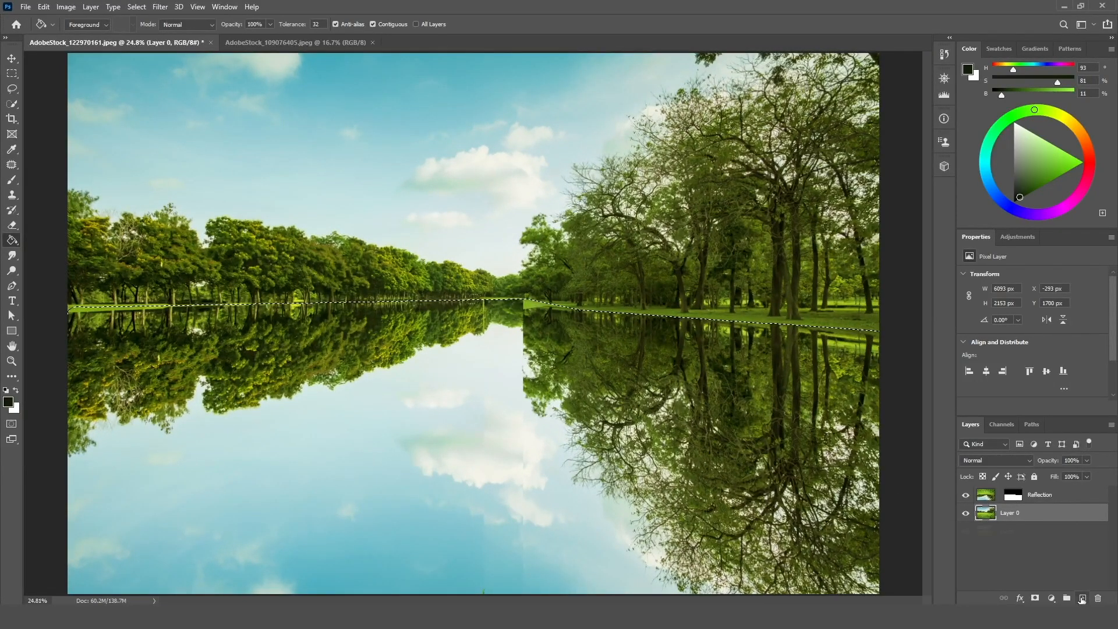
left_click(1082, 600)
key("ctrl+d")
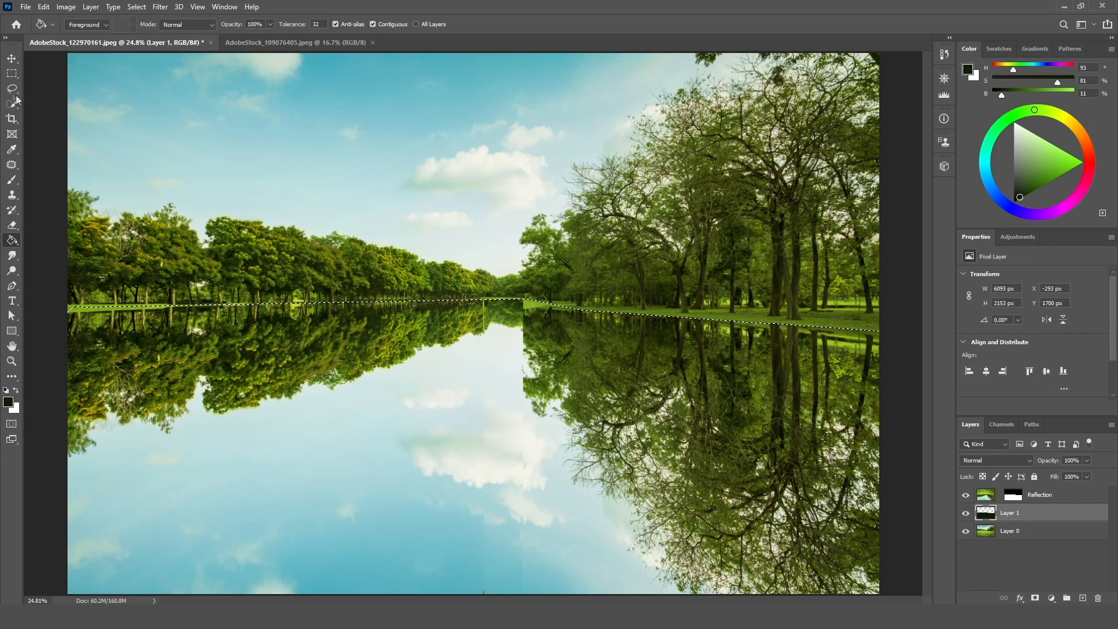
Try fading the Reflection mask with a gradient from the canvas bottom up to just below the shoreline
right_click(19, 242)
left_click(42, 239)
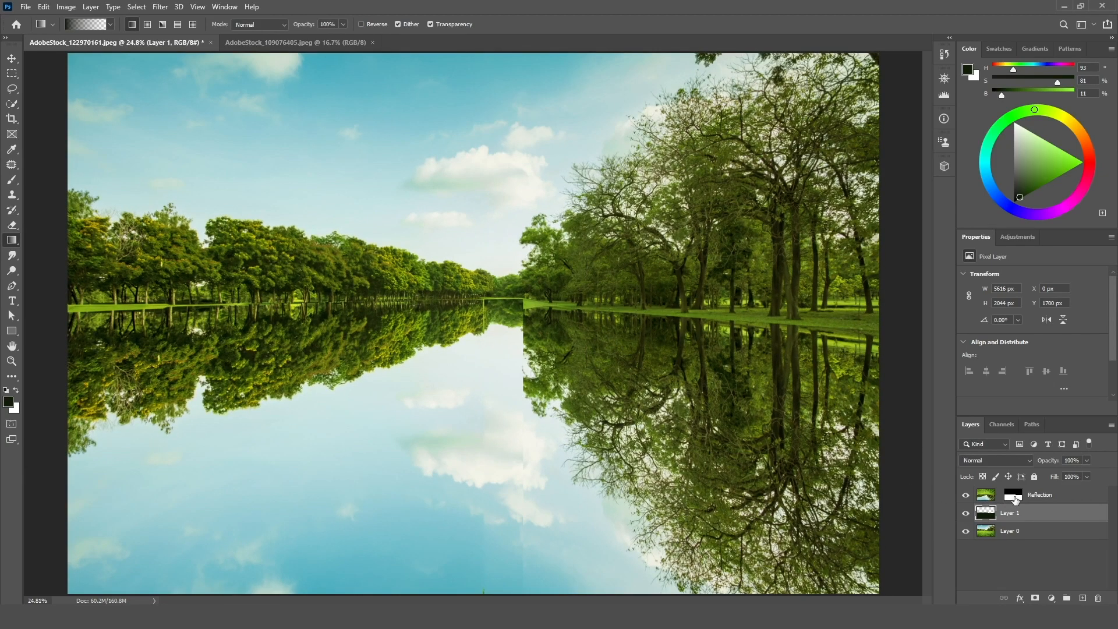
left_click(1014, 496)
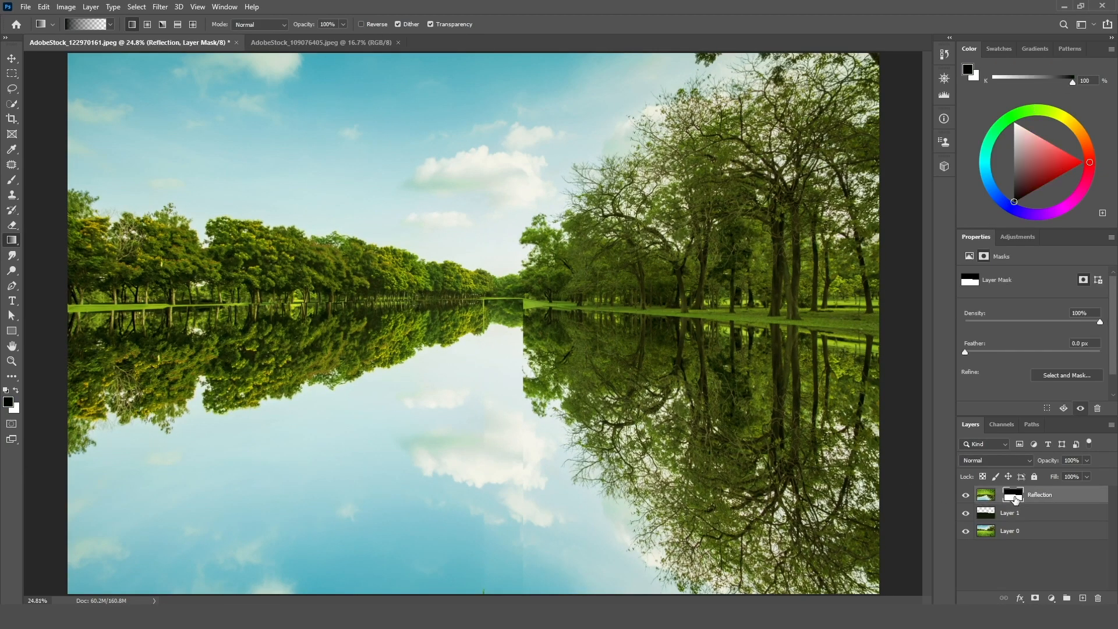
scroll(504, 380, "down", 1)
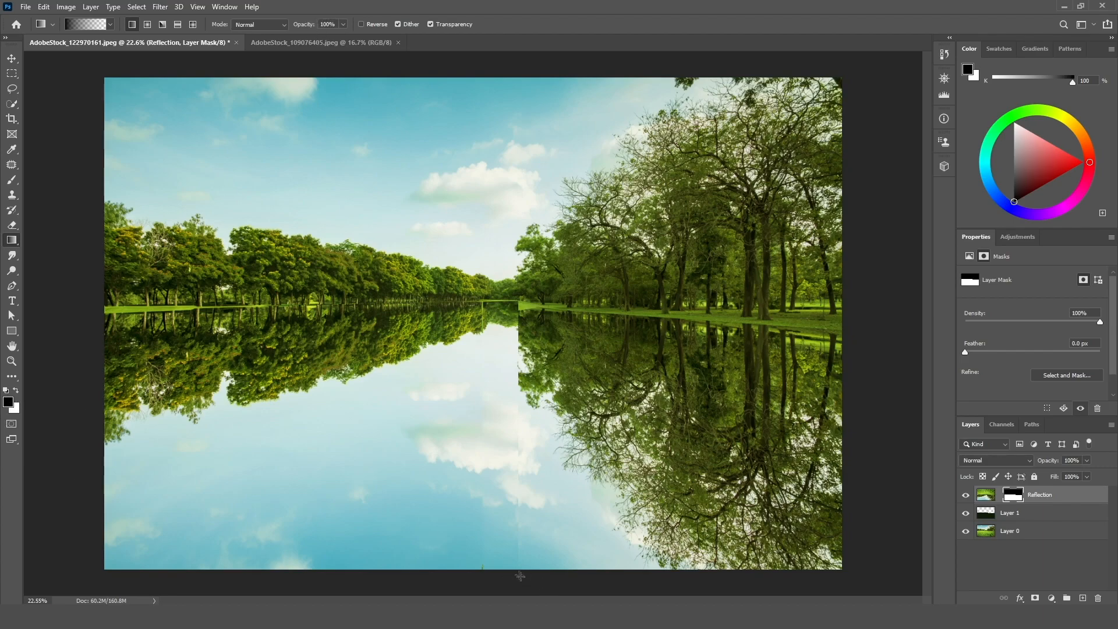
left_click_drag(518, 575, 524, 351)
scroll(503, 474, "down", 2)
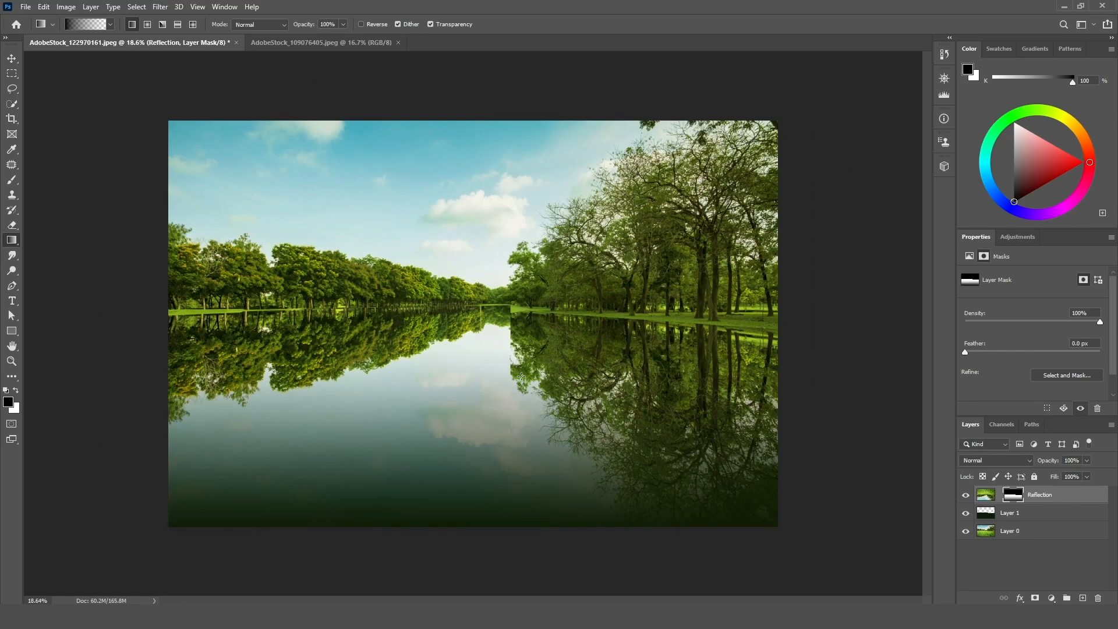
key("ctrl+z")
left_click_drag(487, 581, 488, 343)
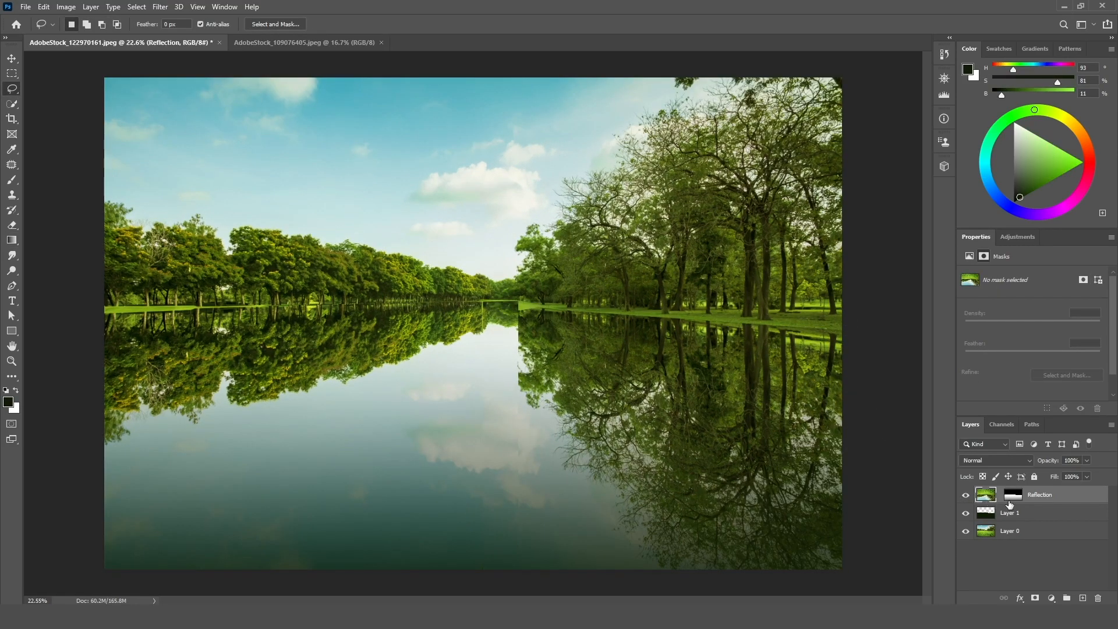
Delete the Reflection layer's faded mask and replace it with a plain mask revealing only the water area
right_click(1016, 495)
key("Escape")
right_click(1008, 496)
right_click(1013, 496)
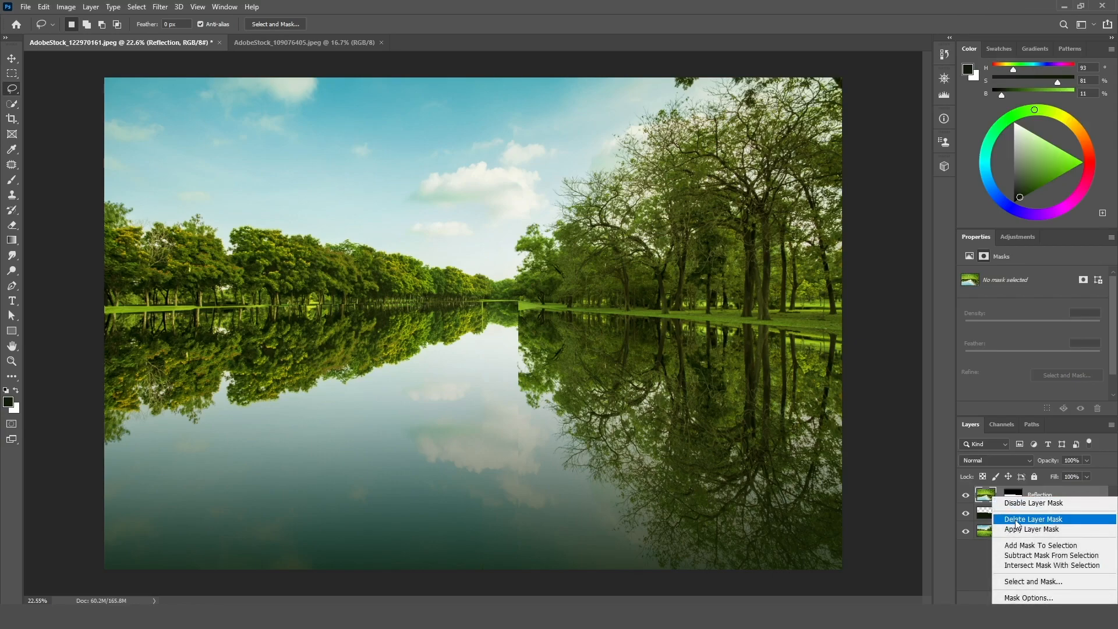
left_click(1016, 519)
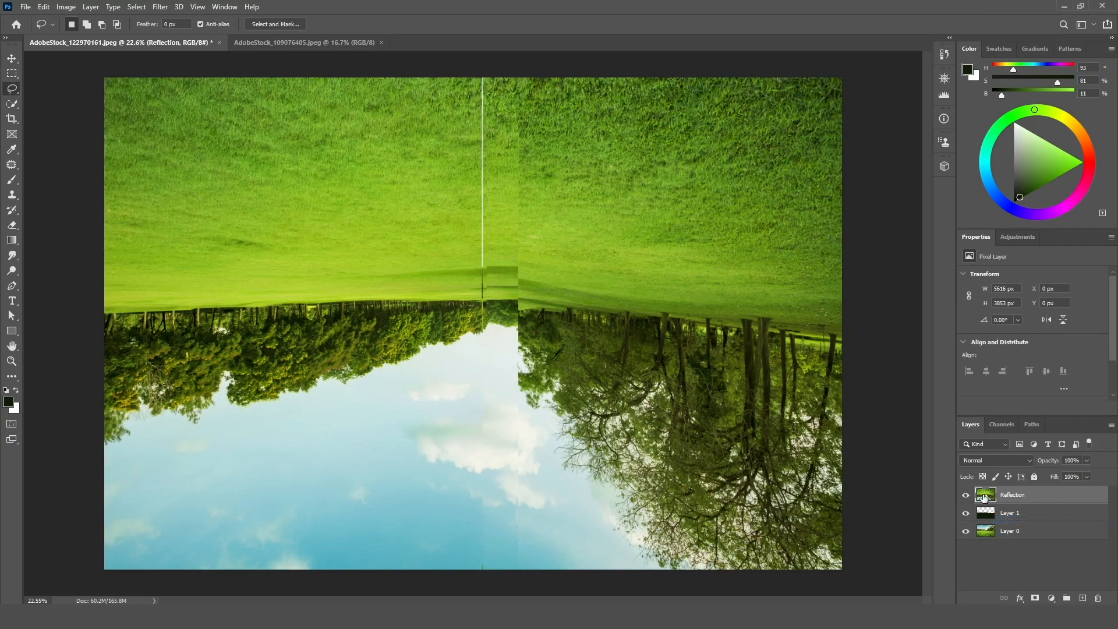
left_click(1035, 598)
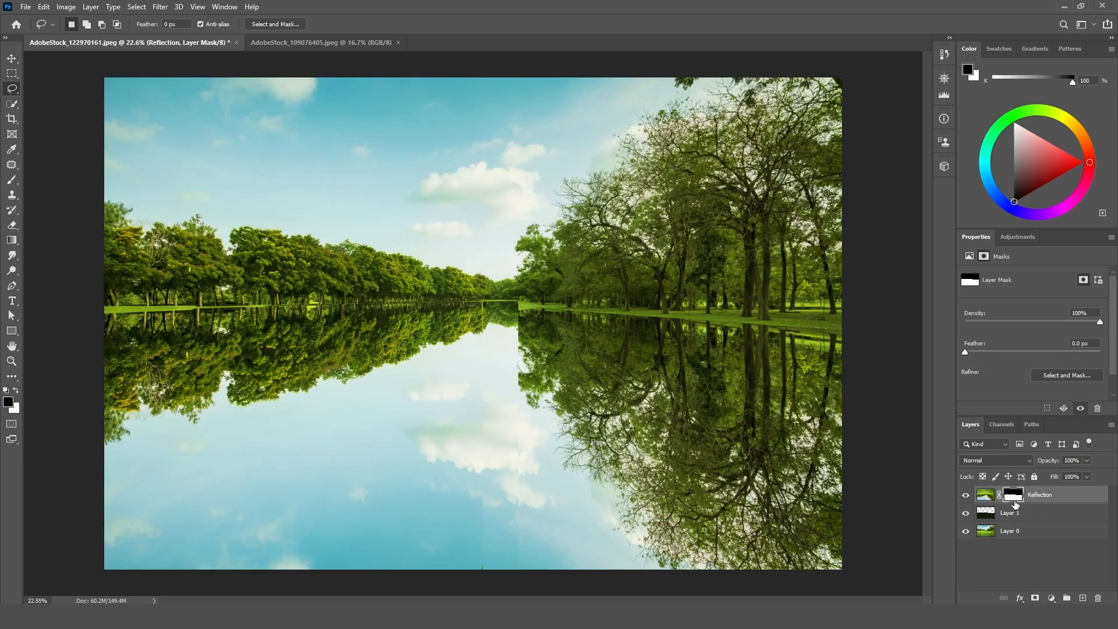
Apply the mask permanently to the Reflection layer and add a new mask from the outline of its remaining pixels
right_click(1015, 503)
left_click(1051, 429)
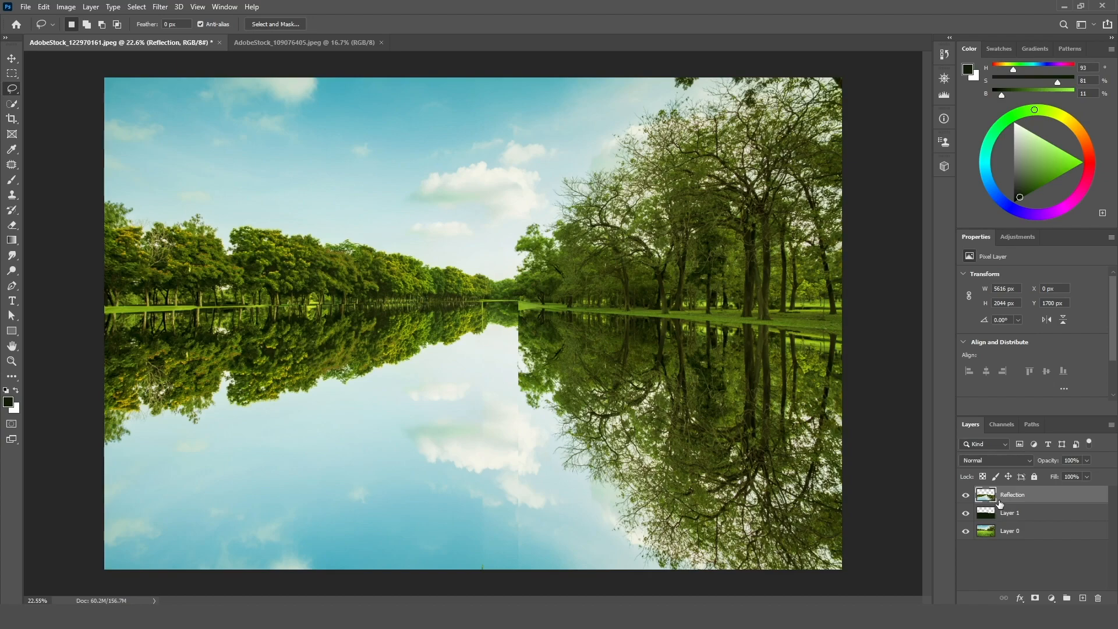
left_click(986, 496, "ctrl")
left_click(1036, 599)
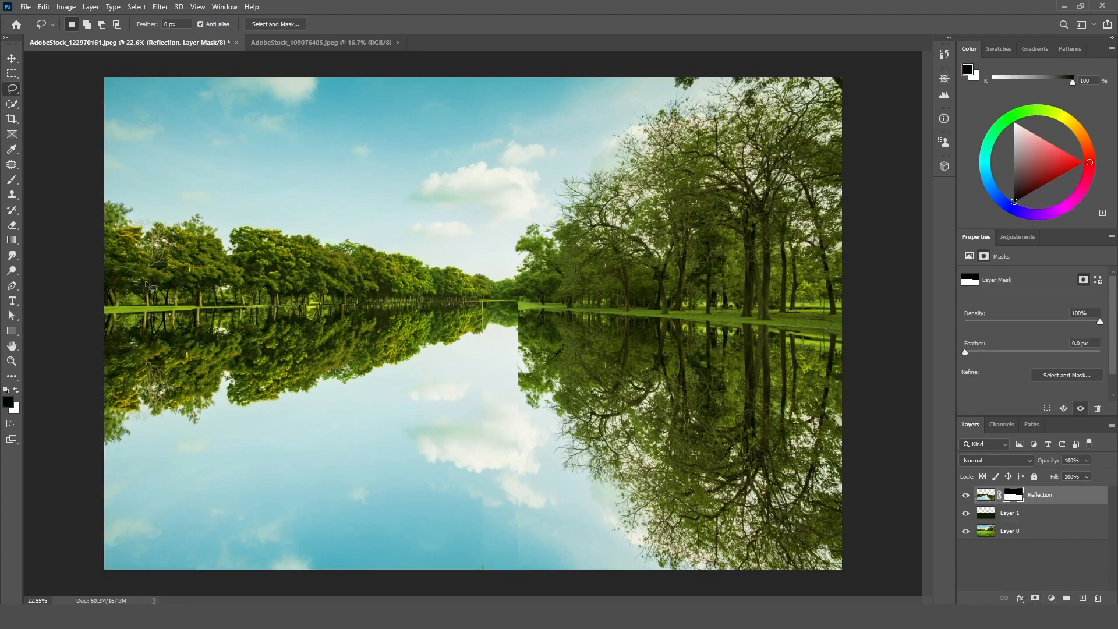
Fade the new Reflection mask toward the canvas bottom with a gradient and lock the layer's transparent pixels
left_click(12, 240)
left_click_drag(570, 562, 560, 361)
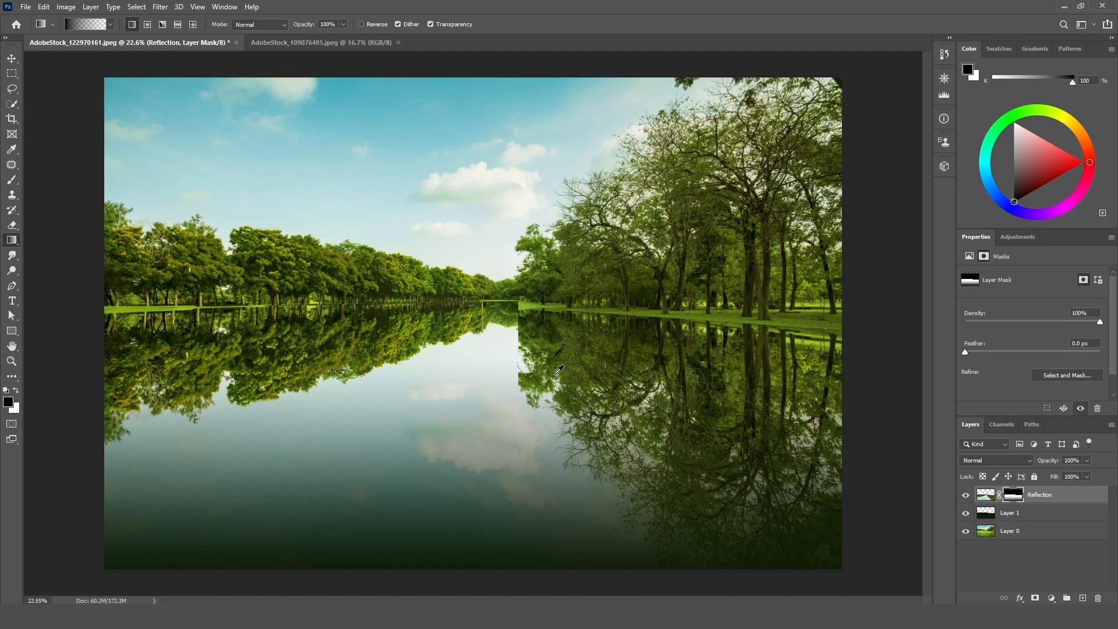
left_click(986, 495)
left_click(984, 477)
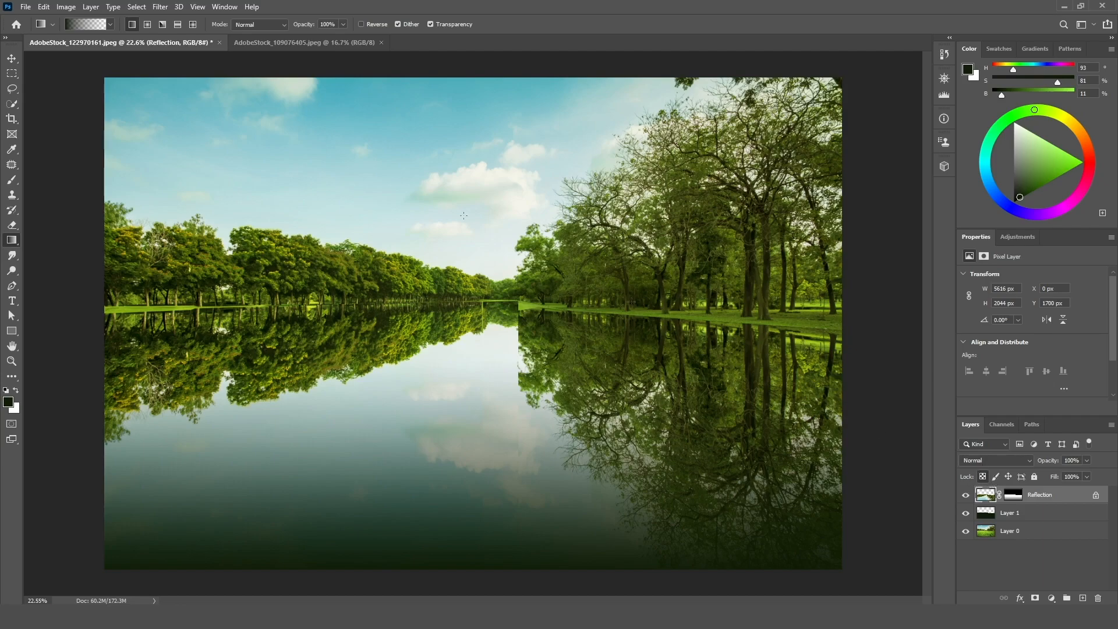
Apply a Motion Blur to the Reflection layer's image at a 90° angle with a distance of about 44 pixels
left_click(162, 7)
mouse_move(168, 138)
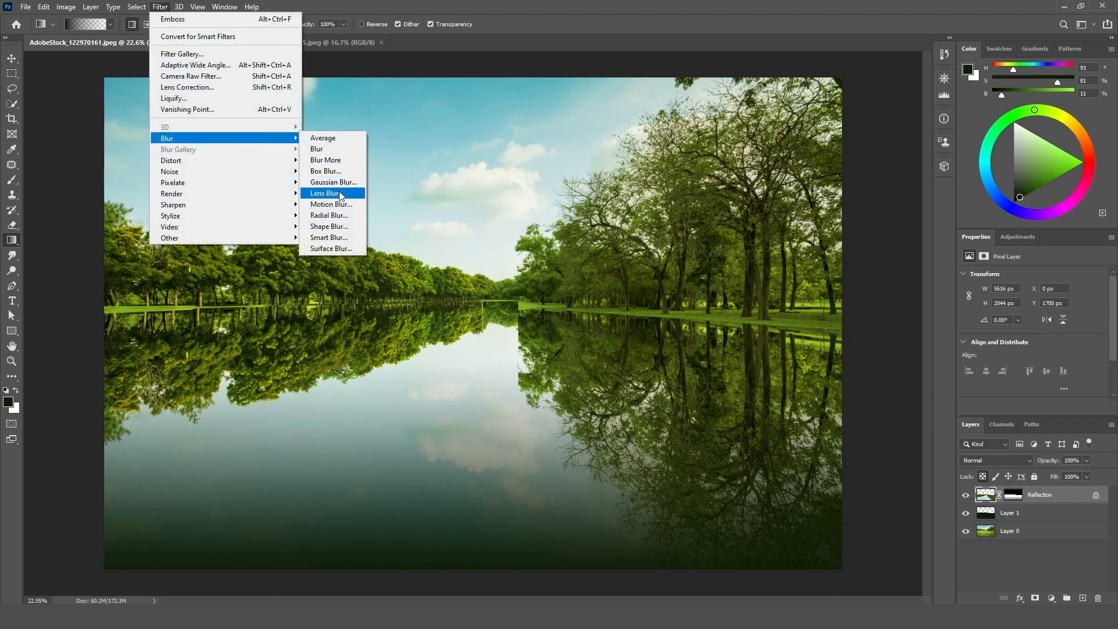
left_click(330, 204)
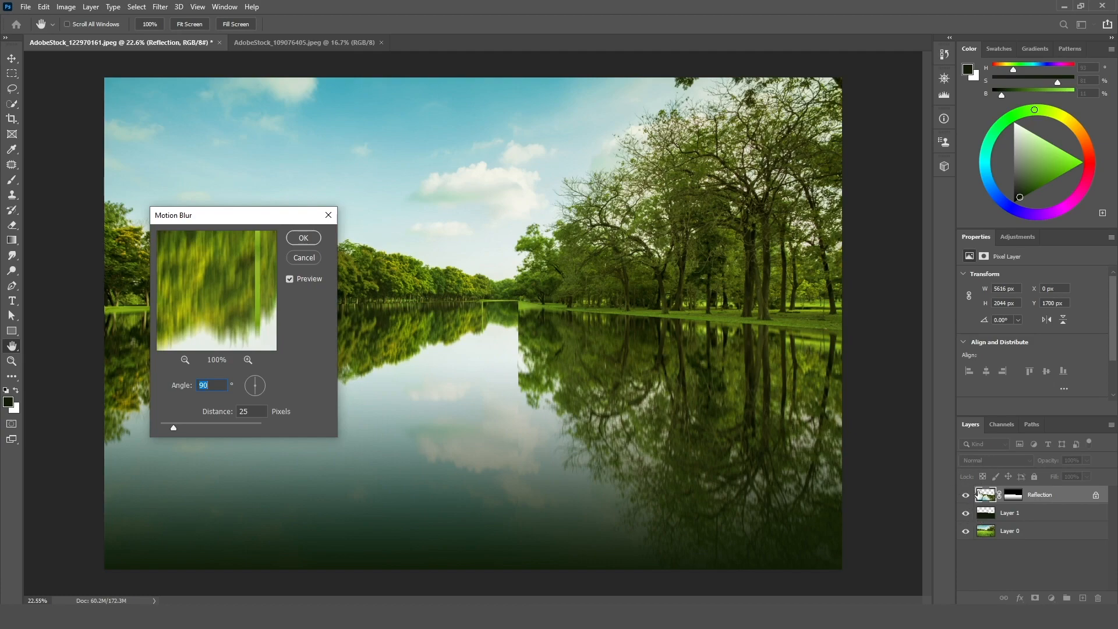
left_click_drag(207, 428, 184, 427)
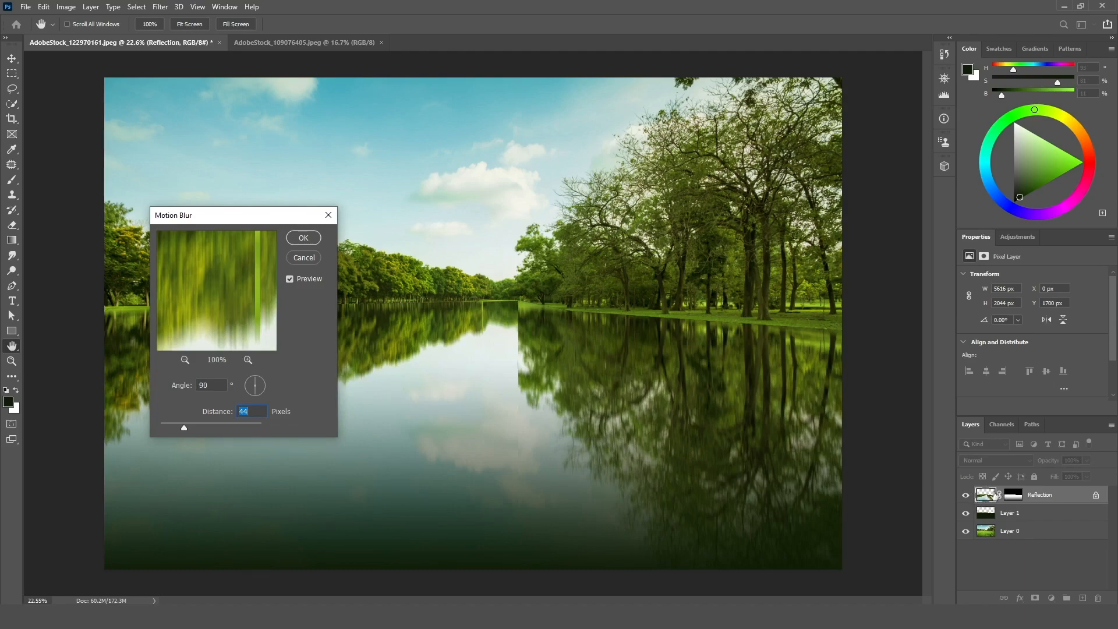
left_click_drag(184, 427, 173, 428)
key("Up")
key("Up")
key("Up")
key("Up")
key("Up")
key("Up")
key("Up")
key("Up")
left_click_drag(169, 426, 184, 424)
left_click(304, 238)
key("g")
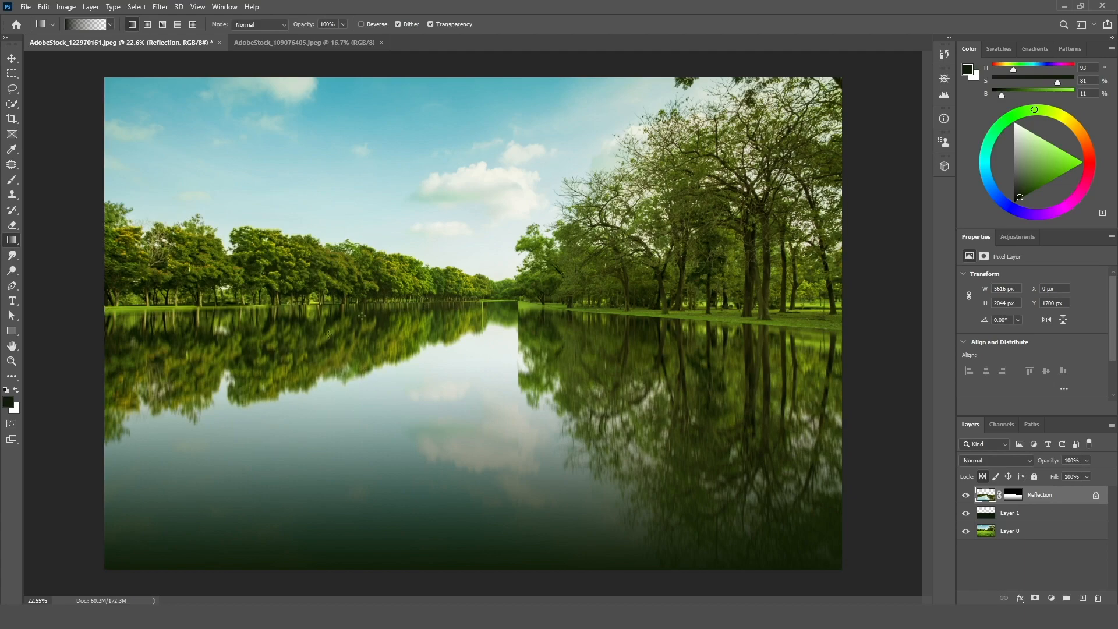
Unlock the Reflection layer's transparent pixels and load its water area as a selection for the Displace filter
left_click(983, 477)
left_click(985, 497, "ctrl")
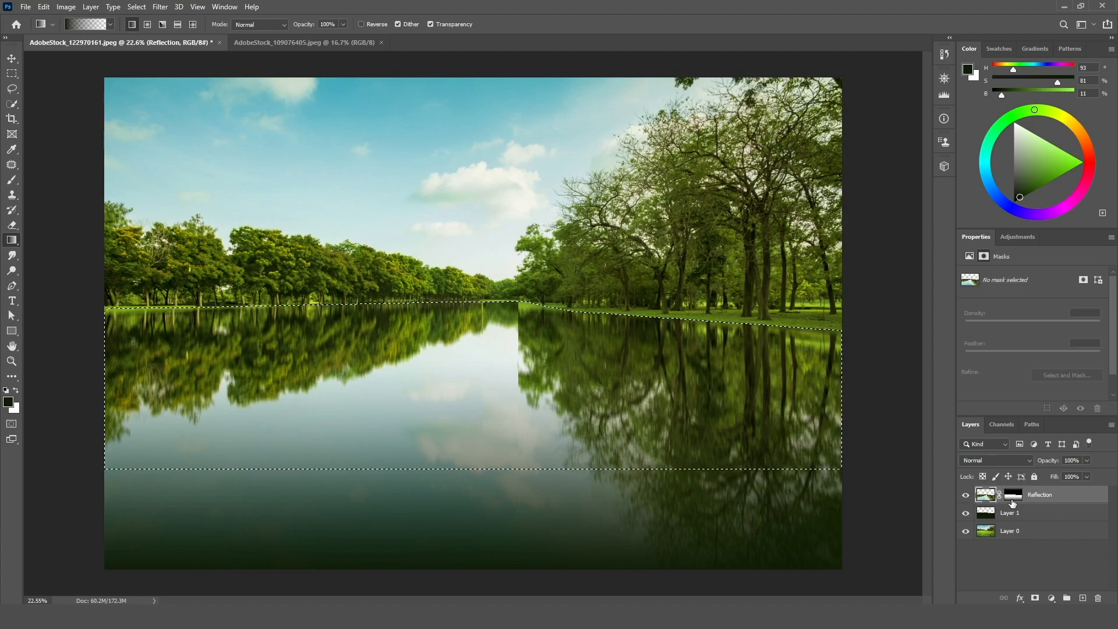
left_click(160, 6)
mouse_move(220, 162)
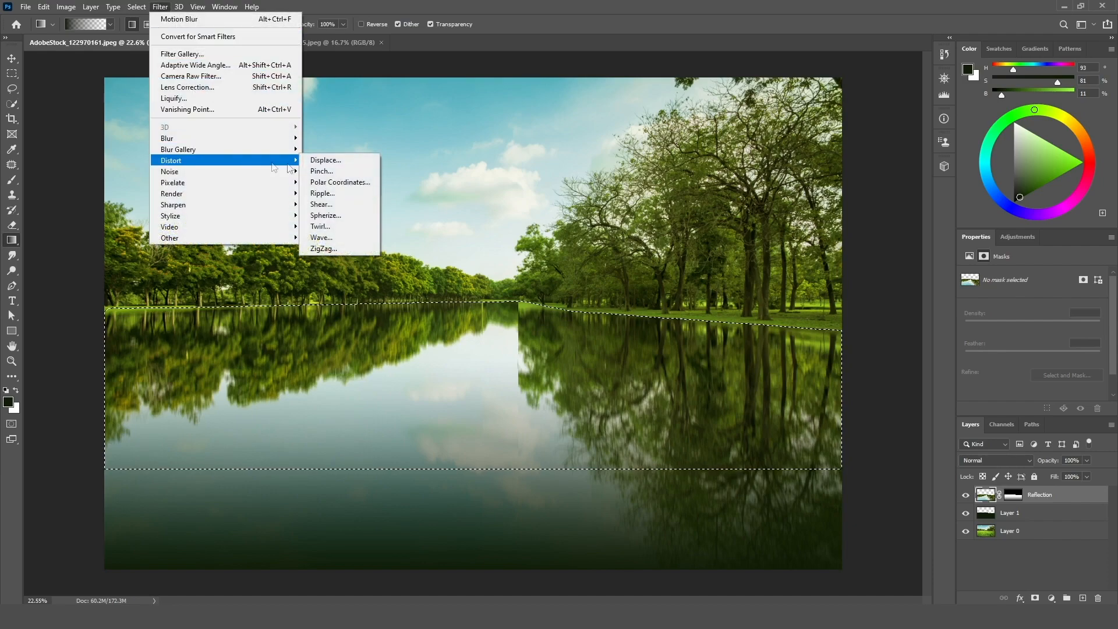
left_click(324, 160)
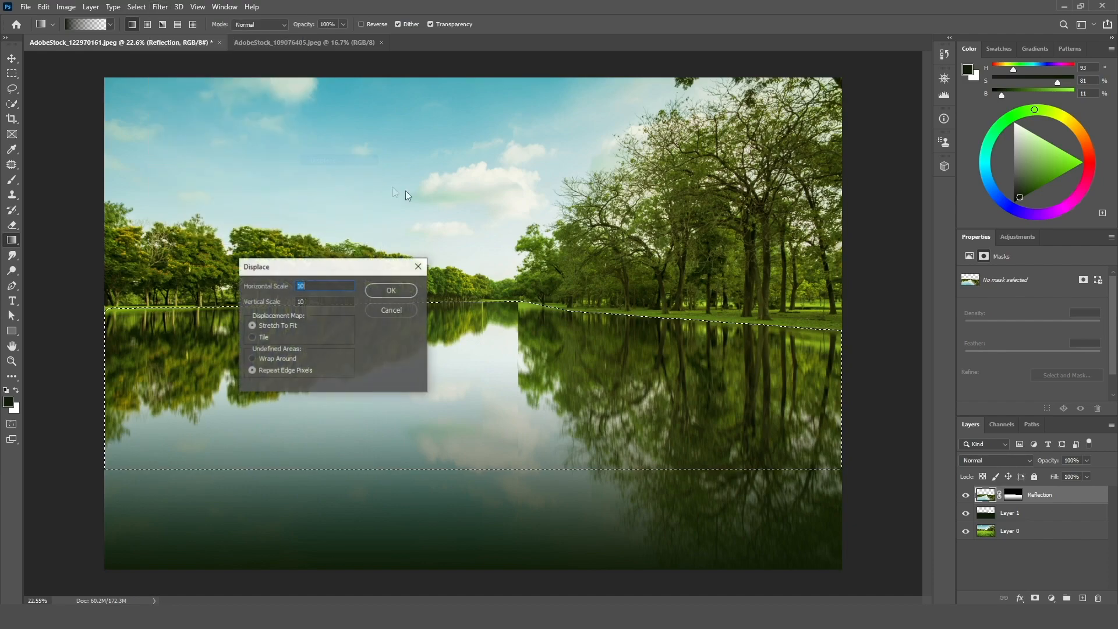
left_click_drag(336, 279, 284, 182)
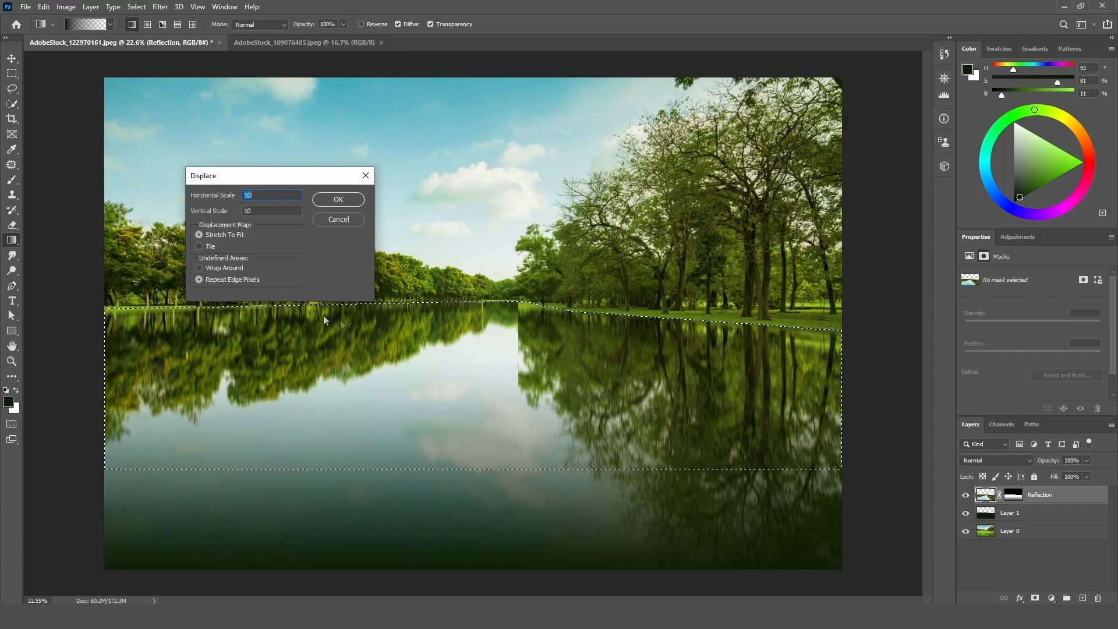
Keep the displacement map on Stretch To Fit and set the horizontal scale to 100 and the vertical scale to 10
left_click(206, 246)
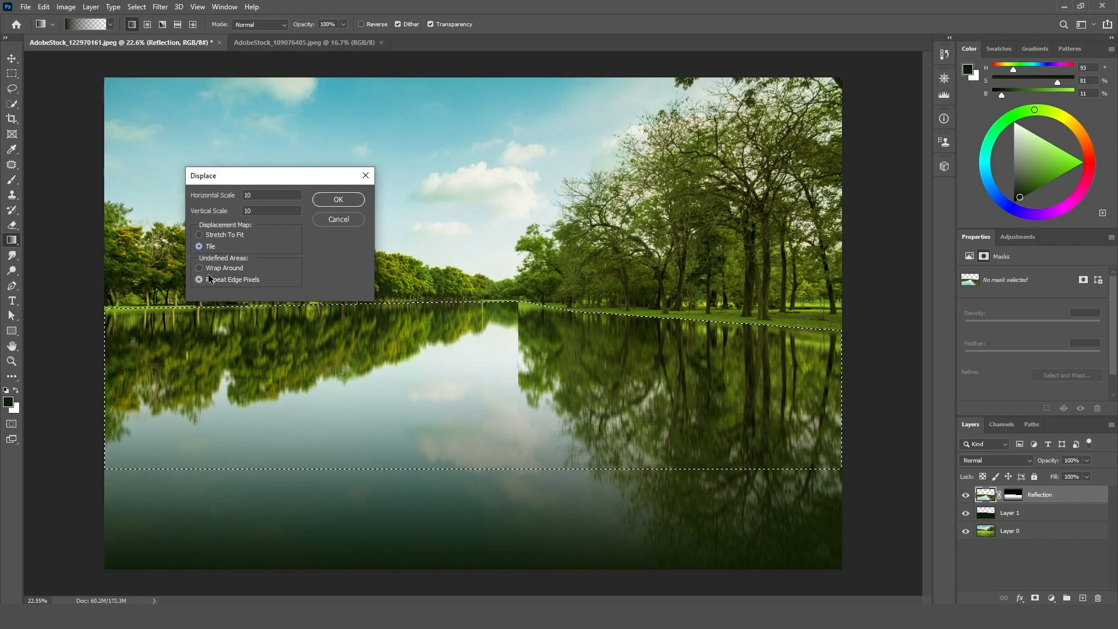
left_click(214, 237)
double_click(276, 194)
type("10")
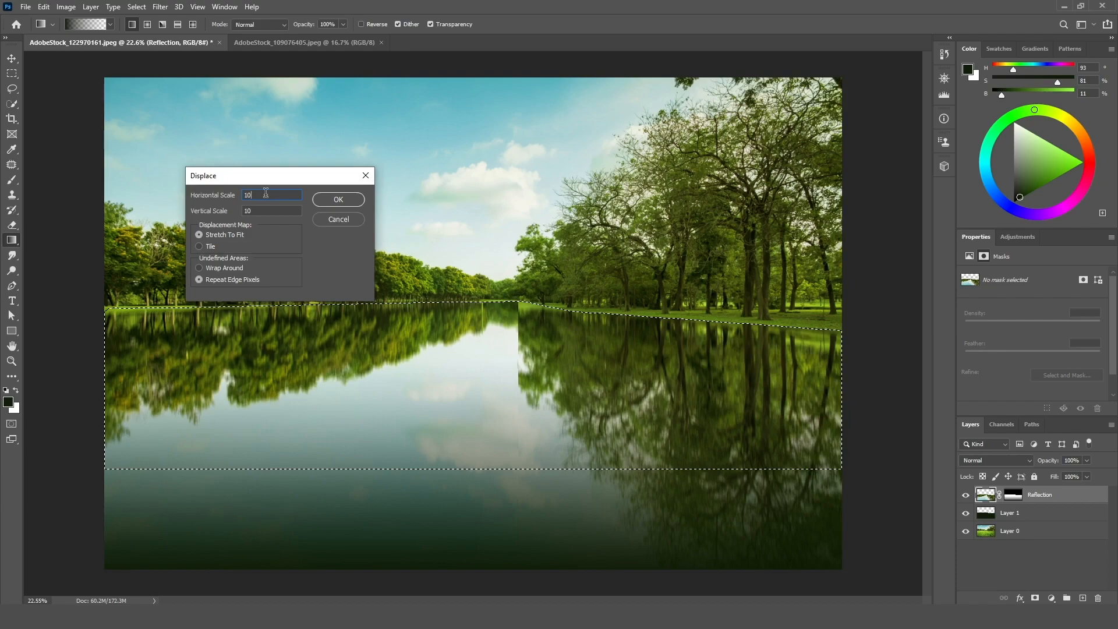
left_click(258, 194)
left_click(265, 196)
type("0")
left_click_drag(286, 211, 241, 217)
type("50")
left_click(228, 199)
type("5")
left_click(237, 199)
type("10")
left_click_drag(282, 191, 232, 199)
double_click(256, 209)
left_click(269, 194)
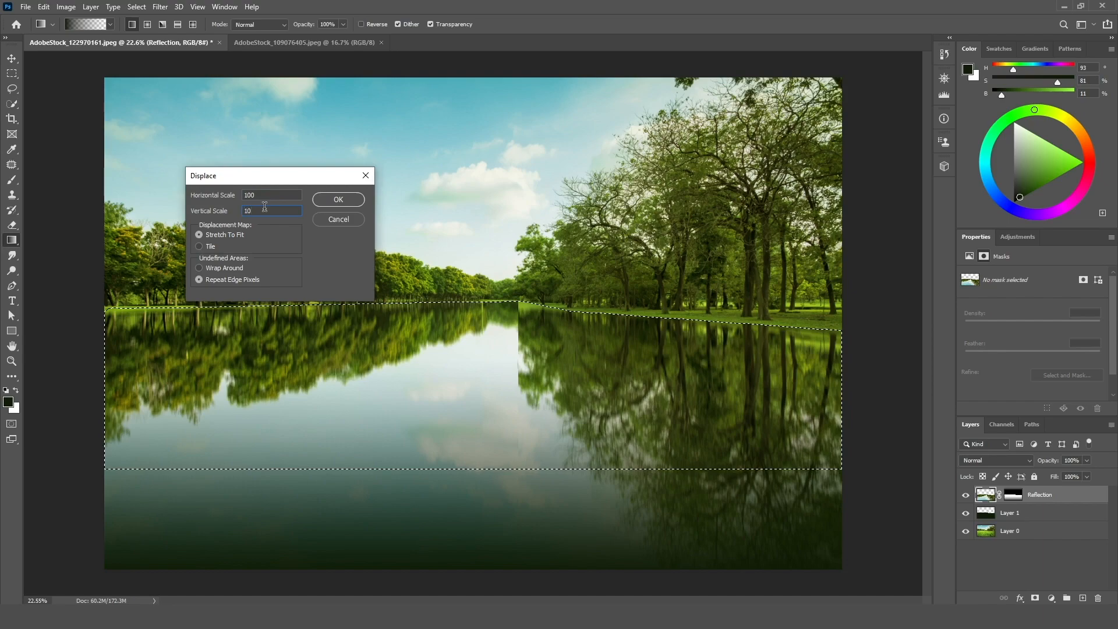
Rework the horizontal and vertical Displace scales, trying 50, 25, 100 and 5, and distort the selected reflection using Simple Displacement map.psd
double_click(275, 195)
double_click(257, 212)
type("50")
left_click(236, 199)
type("25")
key("Tab")
type("100")
left_click(236, 200)
left_click(225, 214)
type("5")
left_click(245, 195)
left_click(328, 200)
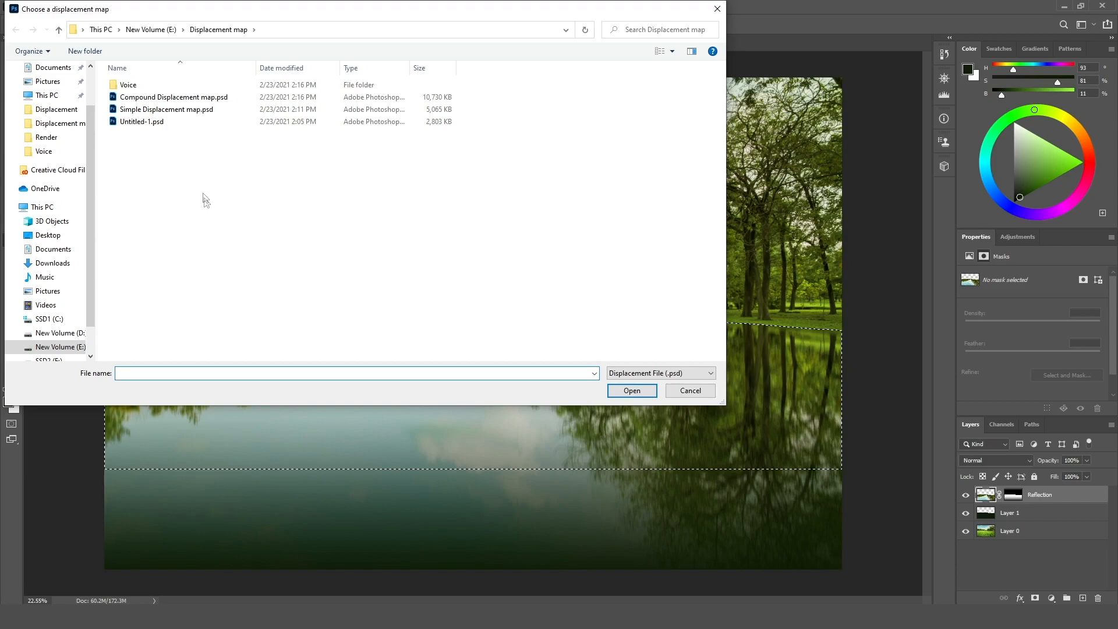
double_click(176, 112)
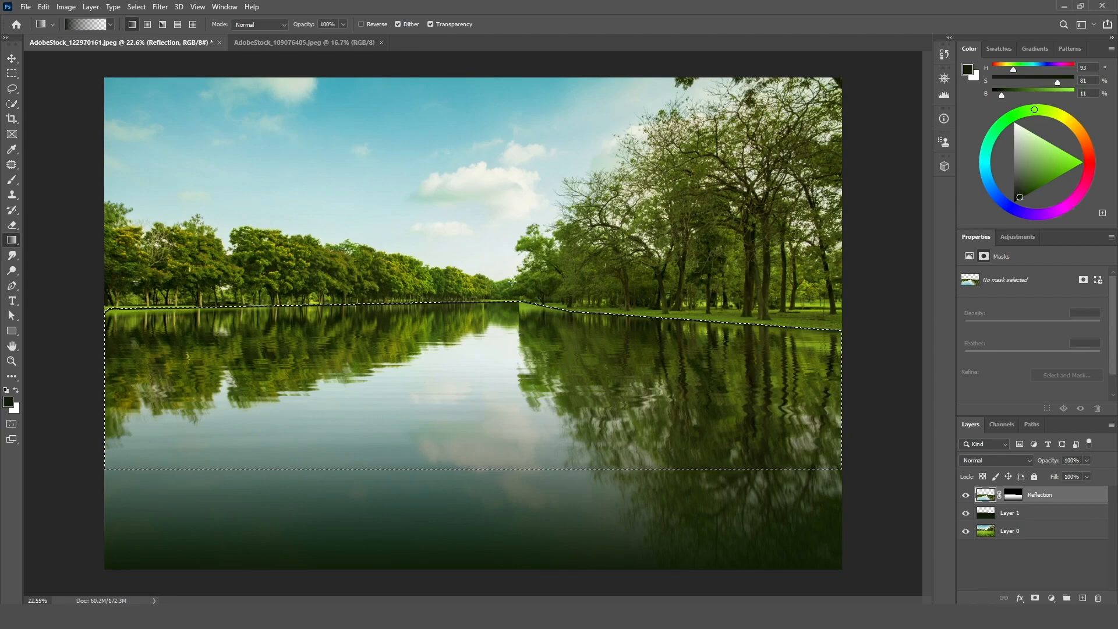
Inspect the rippled reflection without its selection outline and undo the displacement, restoring the water-area selection
key("l")
key("ctrl+d")
scroll(600, 408, "up", 3)
scroll(610, 407, "up", 2)
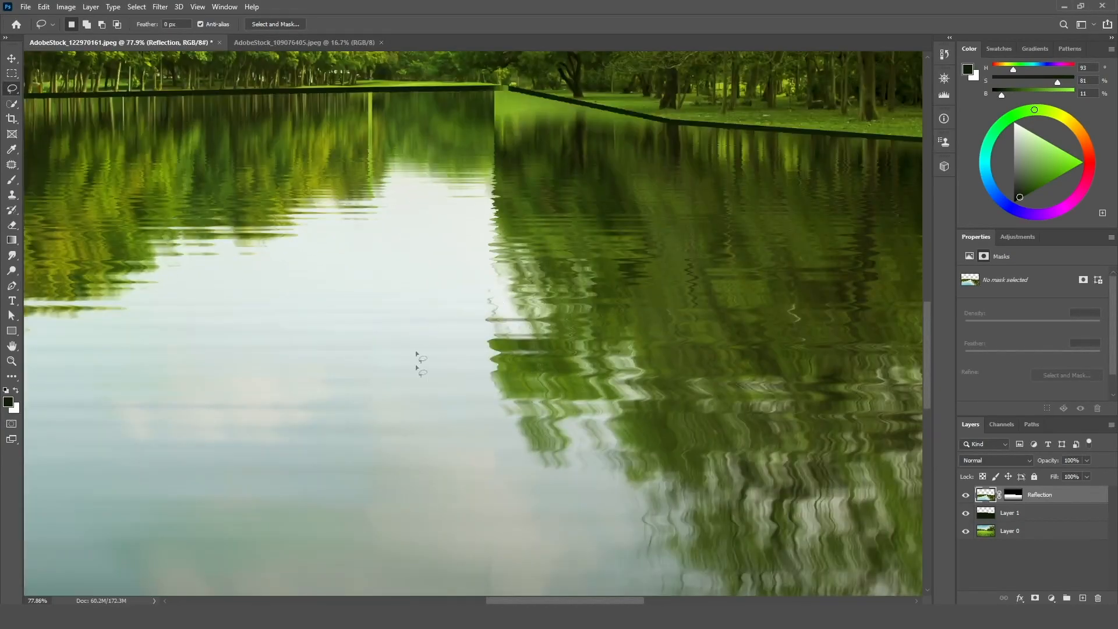
scroll(561, 308, "down", 4)
scroll(565, 306, "down", 2)
scroll(383, 337, "up", 2)
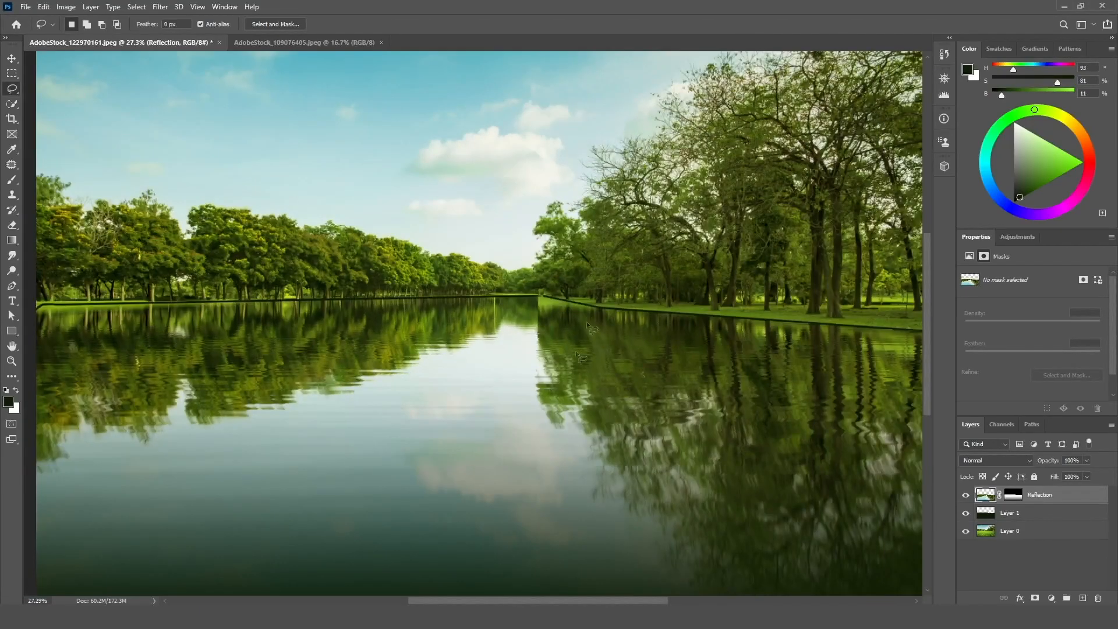
scroll(489, 330, "down", 2)
scroll(488, 330, "up", 1)
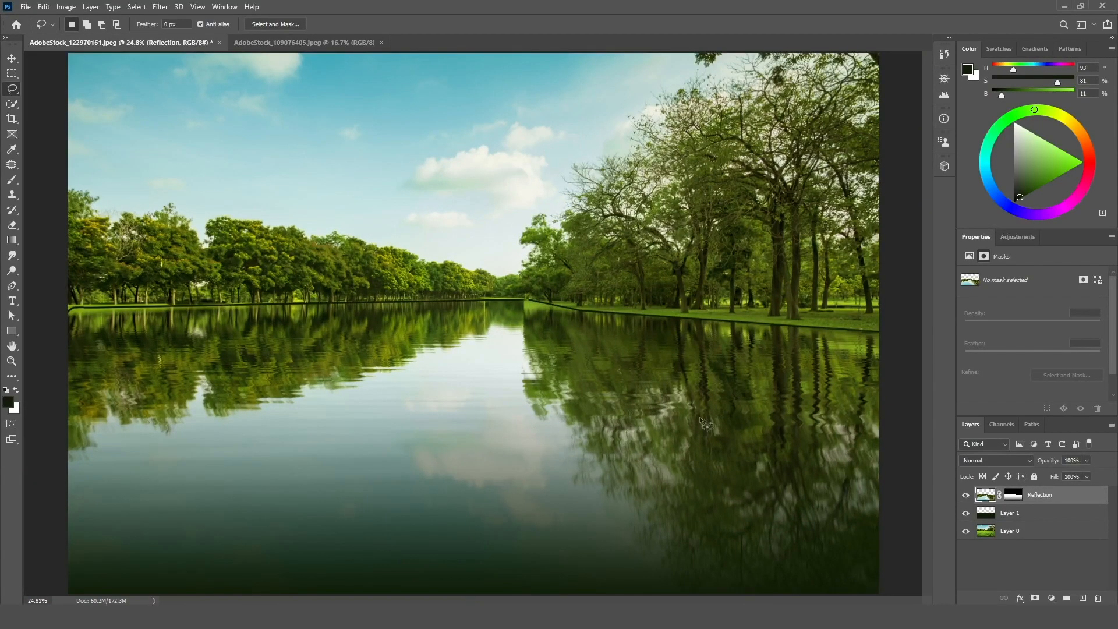
scroll(602, 362, "down", 2)
scroll(553, 353, "up", 2)
key("ctrl+z")
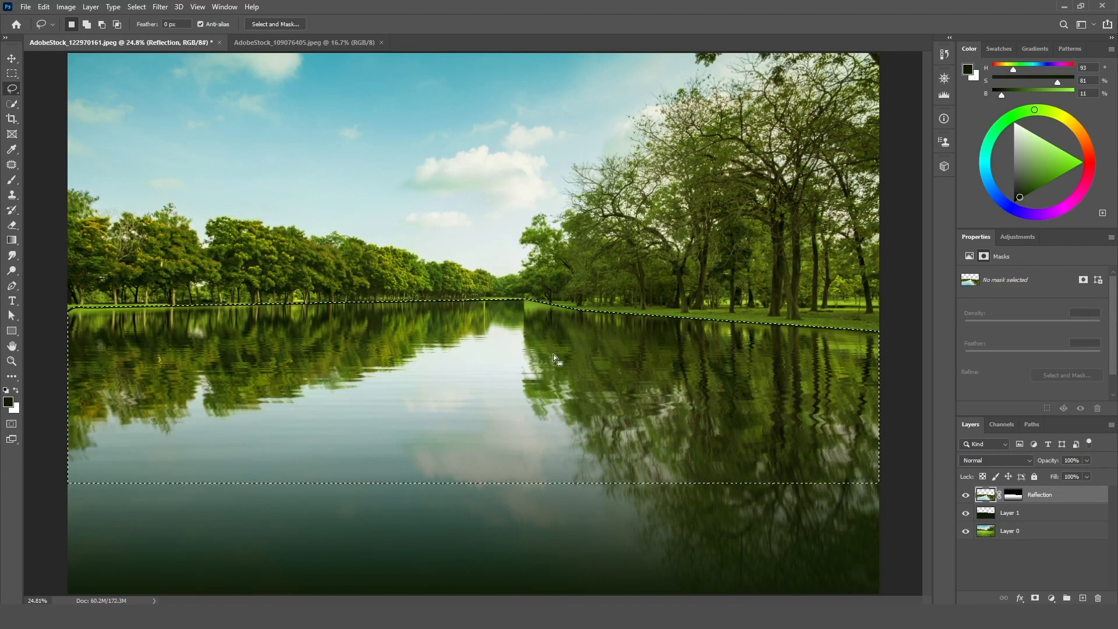
key("ctrl+z")
Try displacing the selected reflection with Simple Displacement map.psd at a horizontal scale of 500, and undo it
left_click(168, 7)
mouse_move(233, 160)
left_click(344, 160)
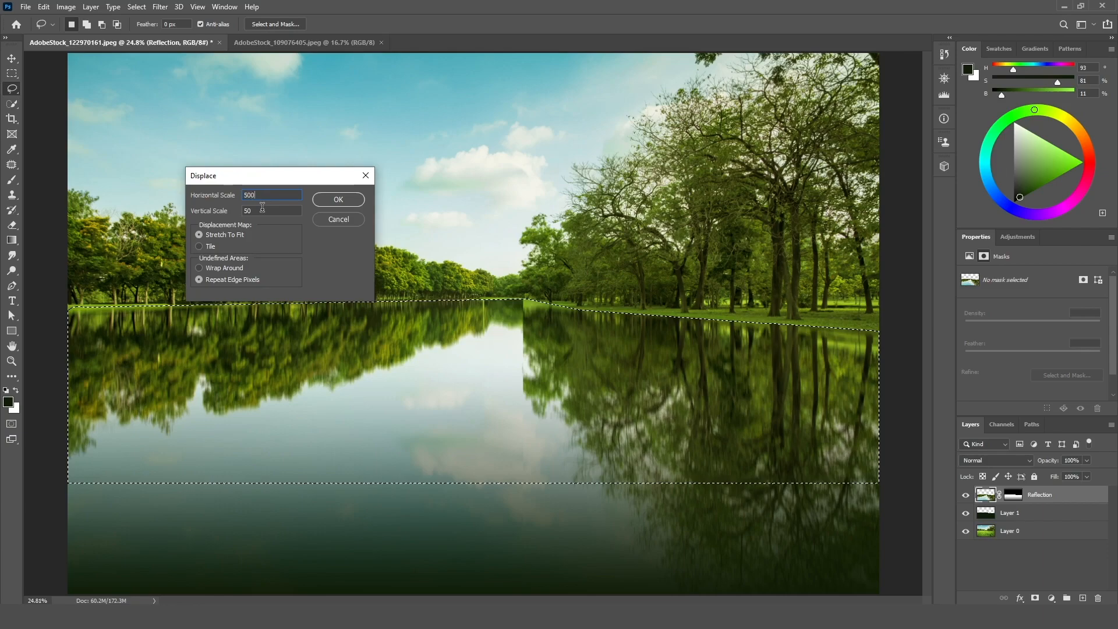
key("Tab")
left_click(338, 199)
left_click(590, 348)
left_click(338, 199)
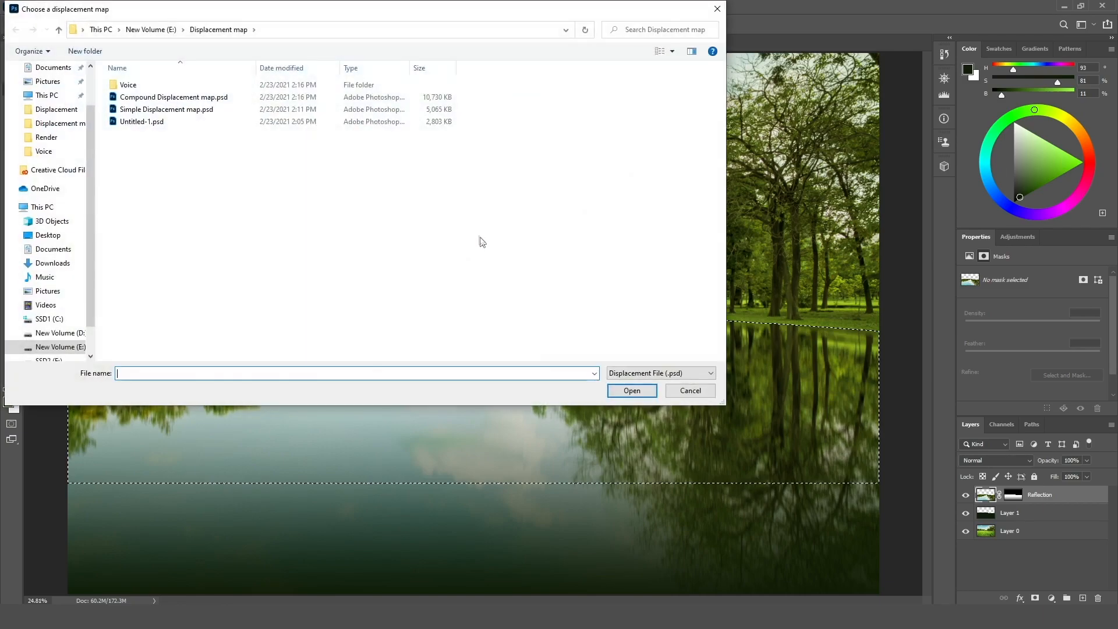
double_click(182, 109)
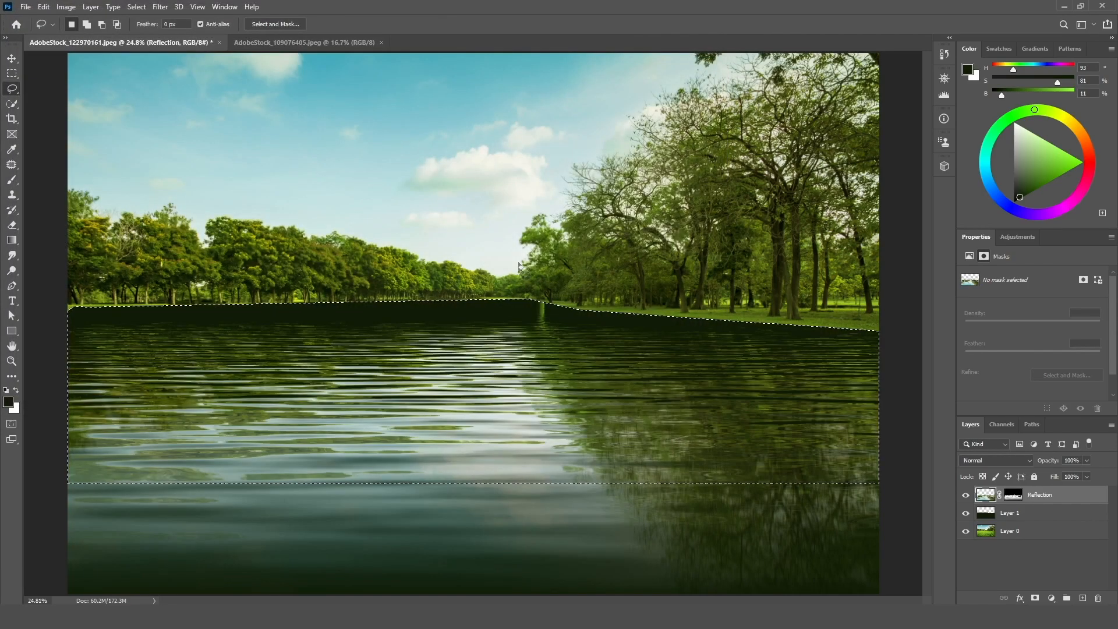
scroll(634, 408, "down", 4)
scroll(573, 418, "up", 3)
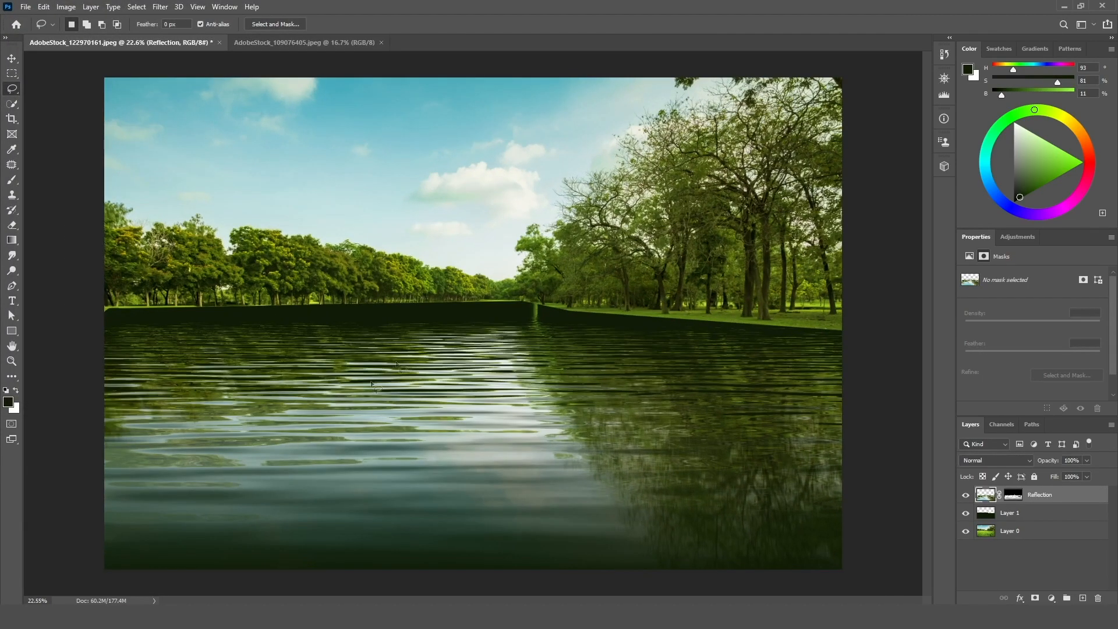
key("ctrl+z")
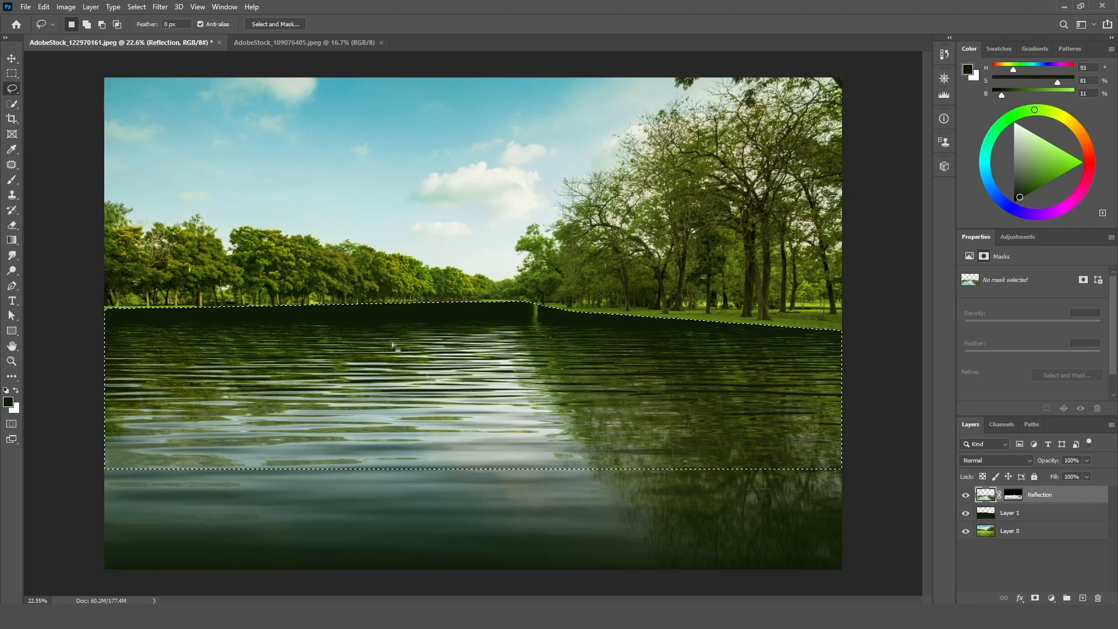
key("ctrl+z")
Try displacing the reflection with Compound Displacement map.psd at horizontal scale 25 and vertical scale 50, and examine the ripples up close
left_click(161, 7)
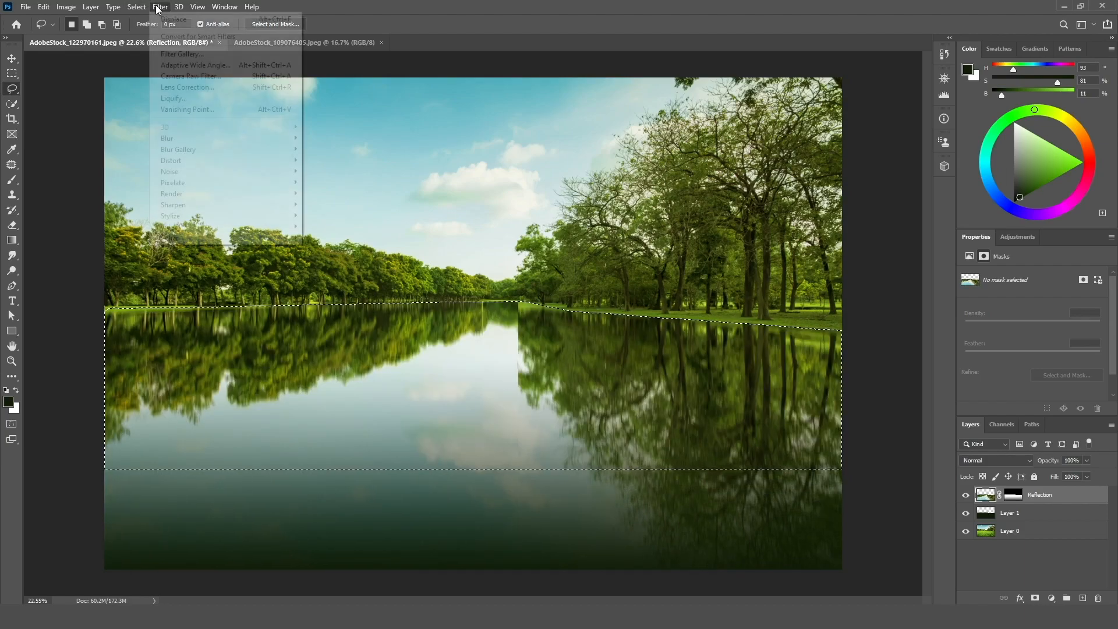
mouse_move(229, 162)
left_click(324, 159)
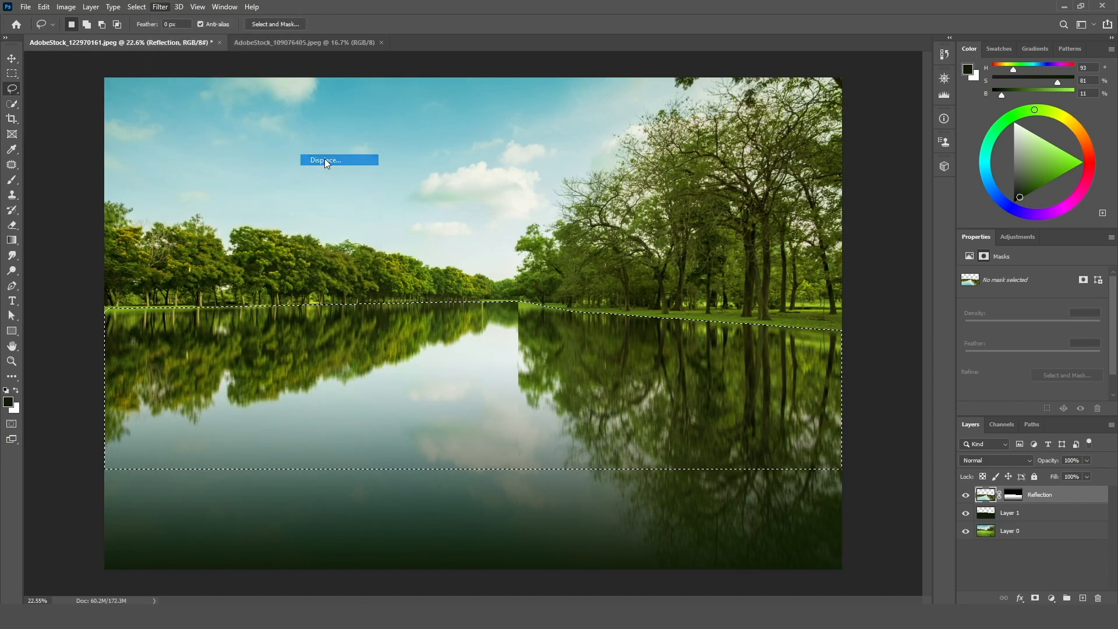
type("25")
key("Tab")
type("25")
left_click(338, 199)
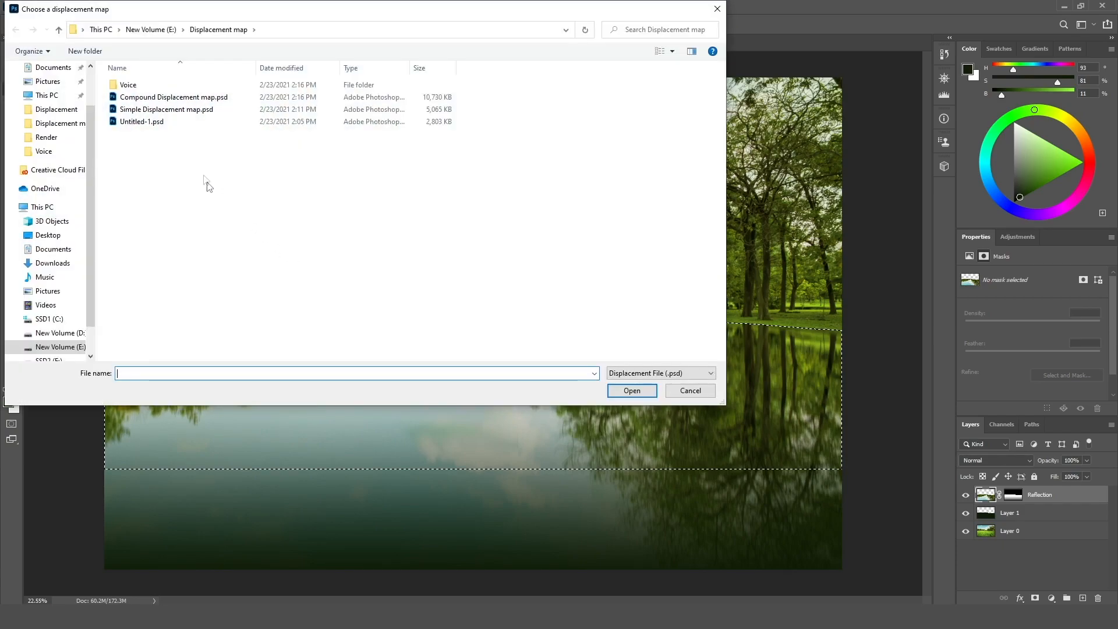
double_click(177, 98)
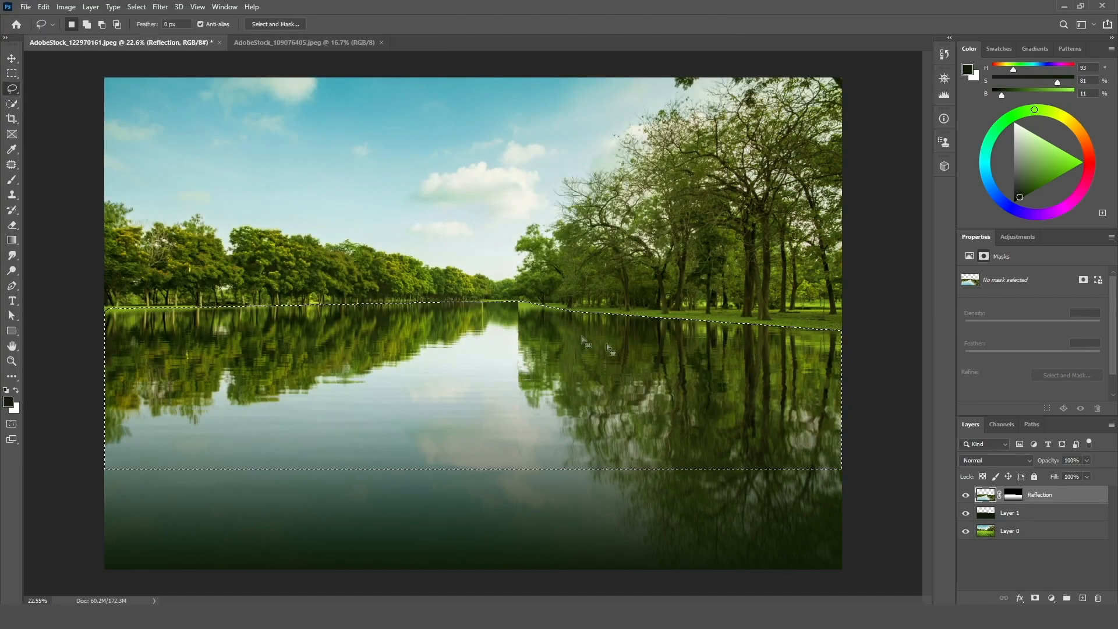
scroll(443, 358, "up", 5)
scroll(535, 382, "up", 2)
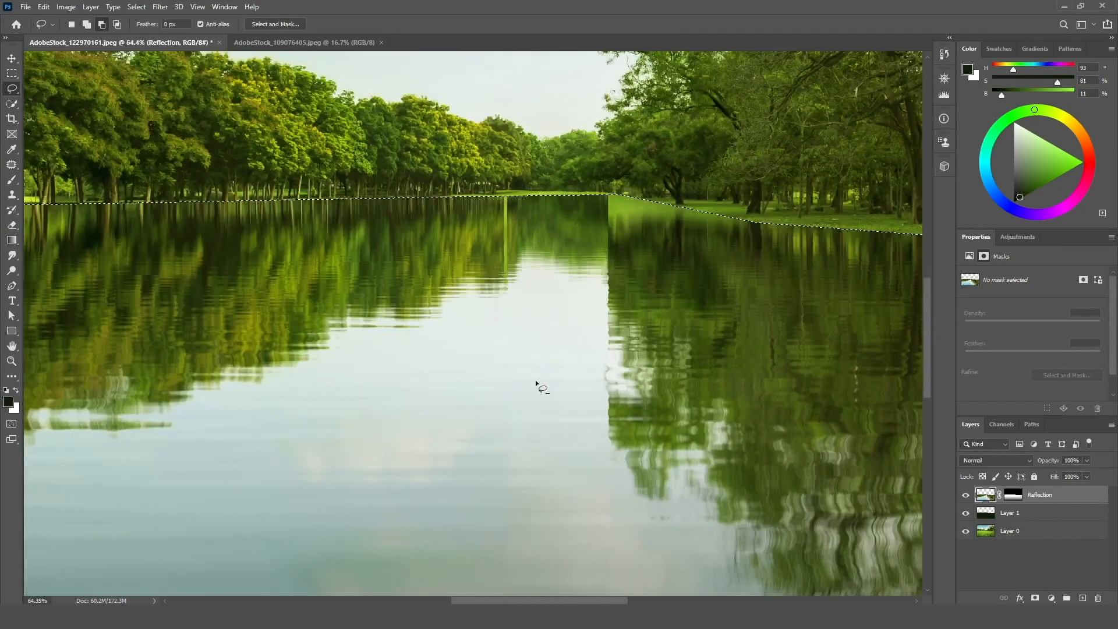
scroll(371, 350, "down", 5)
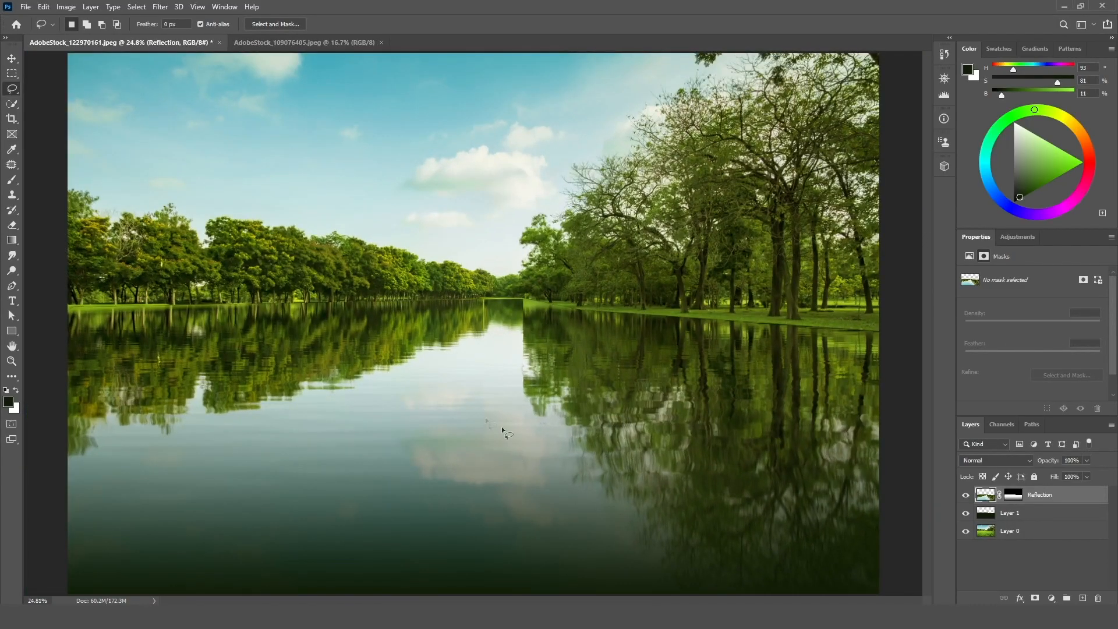
scroll(487, 419, "up", 4)
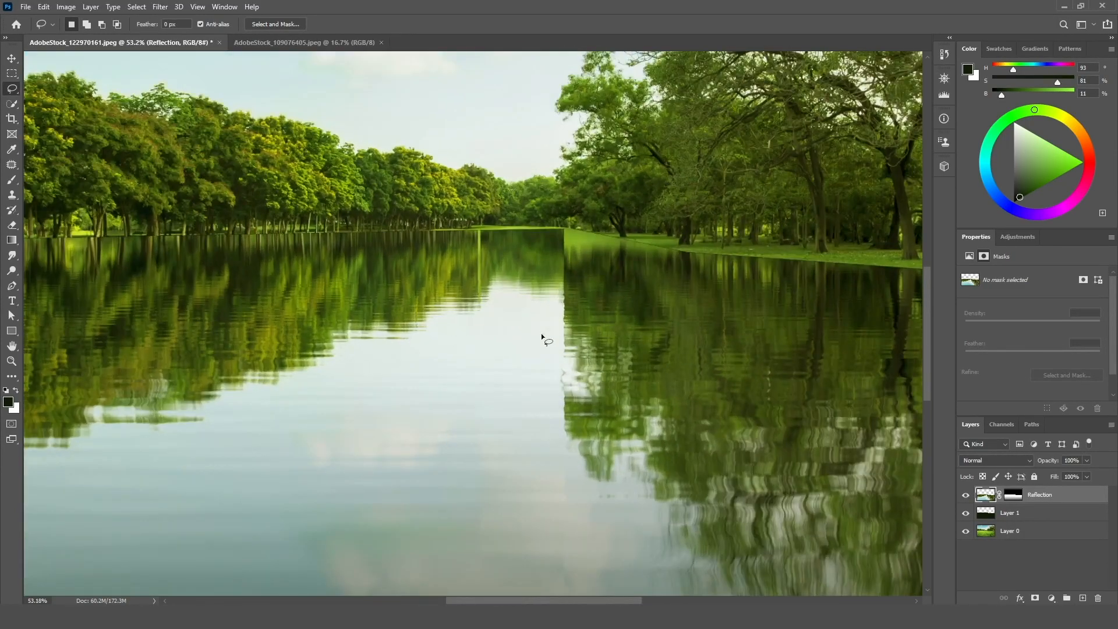
scroll(541, 333, "down", 4)
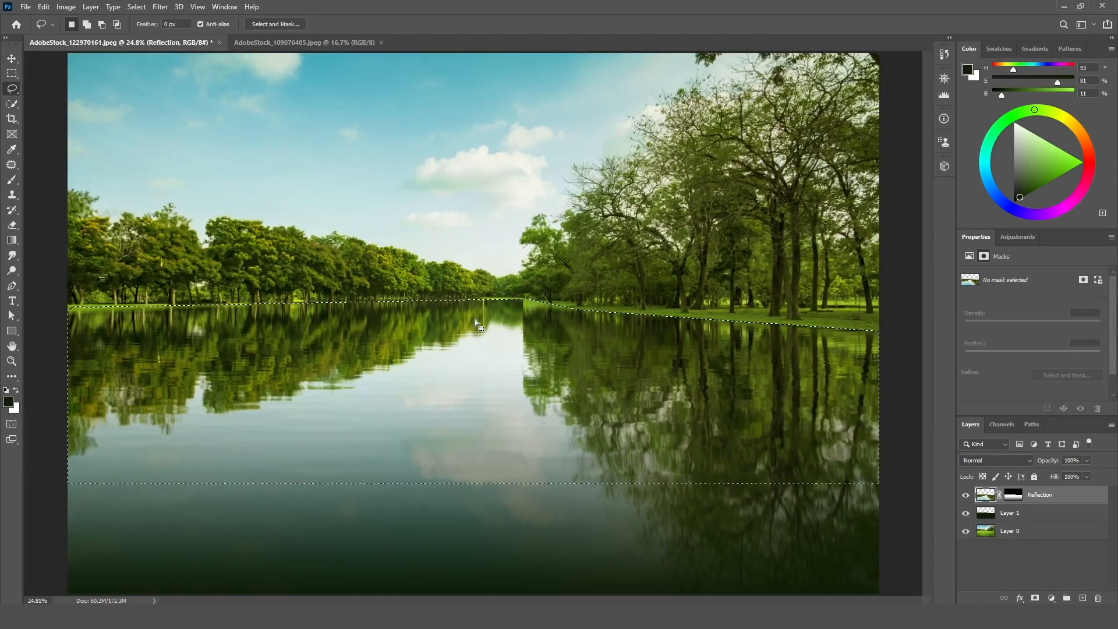
Displace the selected reflection with Compound Displacement map.psd at horizontal scale 400 and vertical scale 80, and check the overall water effect
left_click(160, 7)
mouse_move(256, 161)
left_click(326, 161)
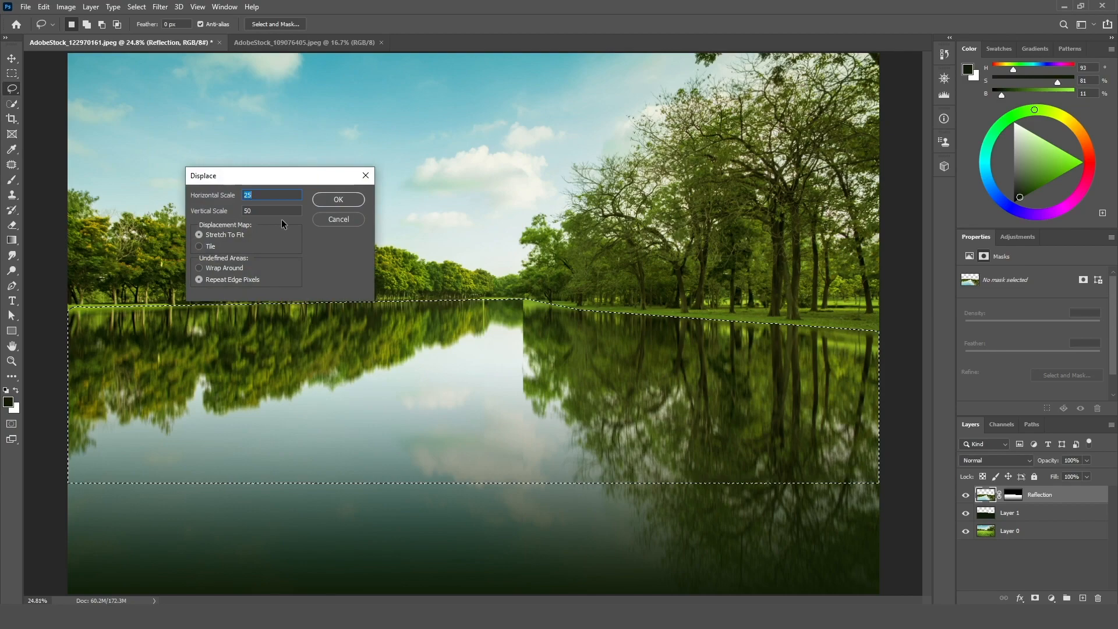
type("400")
key("Tab")
type("80")
left_click(336, 200)
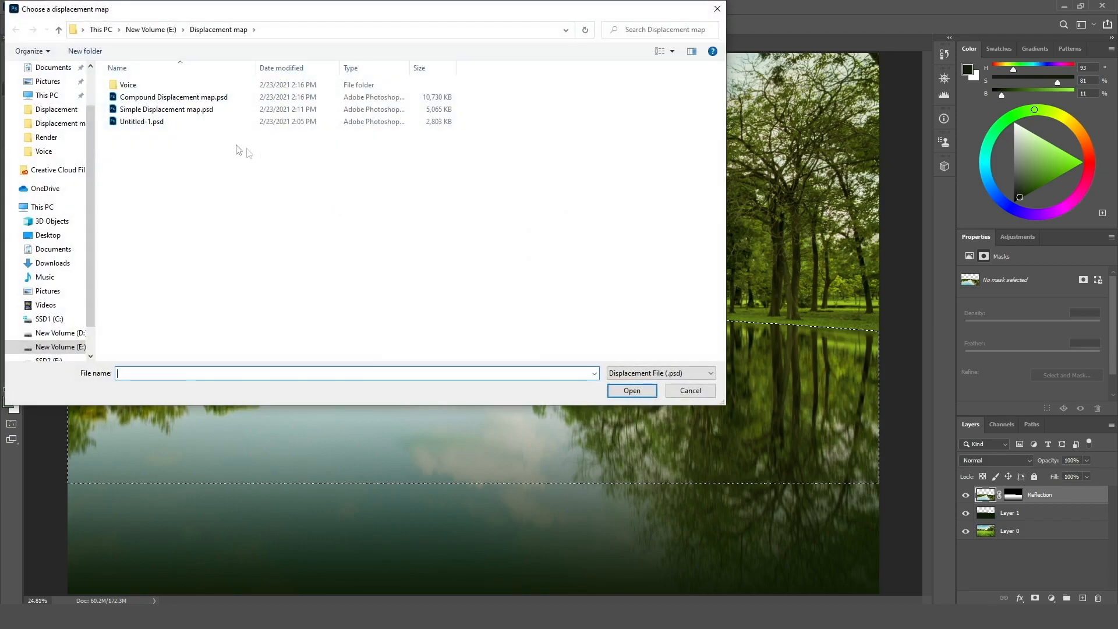
left_click(187, 99)
double_click(186, 98)
scroll(674, 374, "down", 1)
scroll(489, 380, "up", 1)
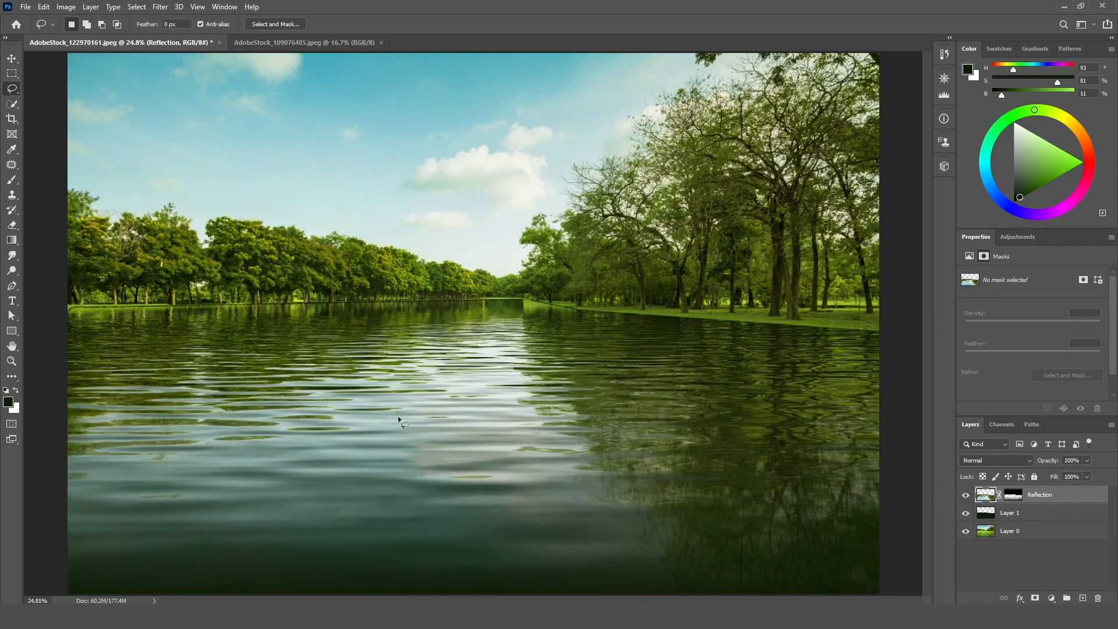
scroll(425, 382, "down", 1)
scroll(408, 382, "up", 1)
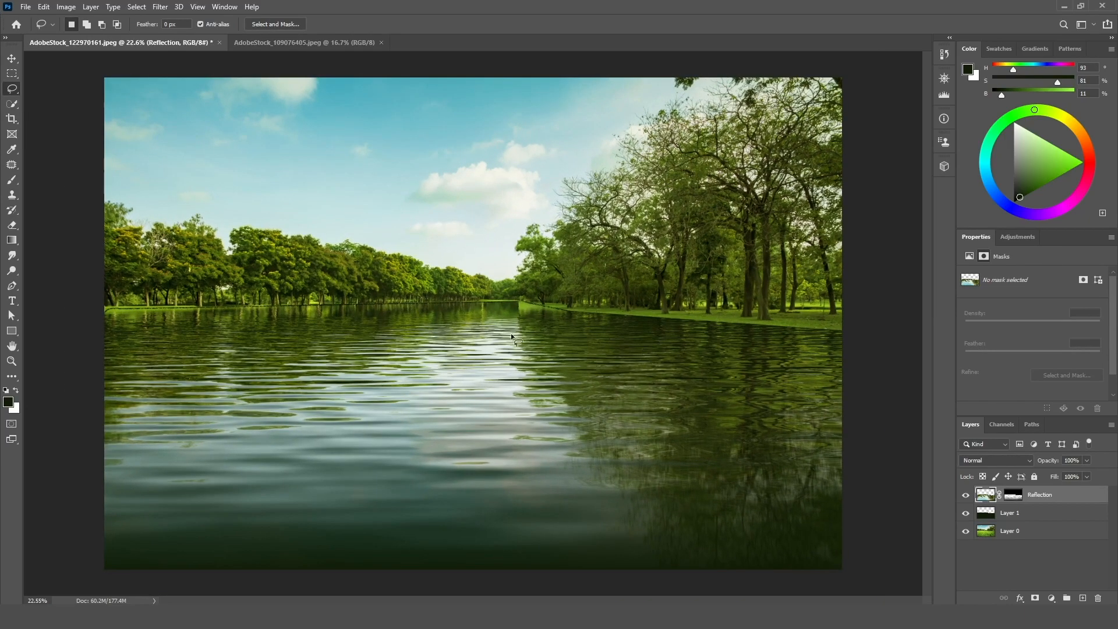
scroll(446, 394, "up", 1)
scroll(394, 301, "down", 1)
scroll(434, 307, "up", 1)
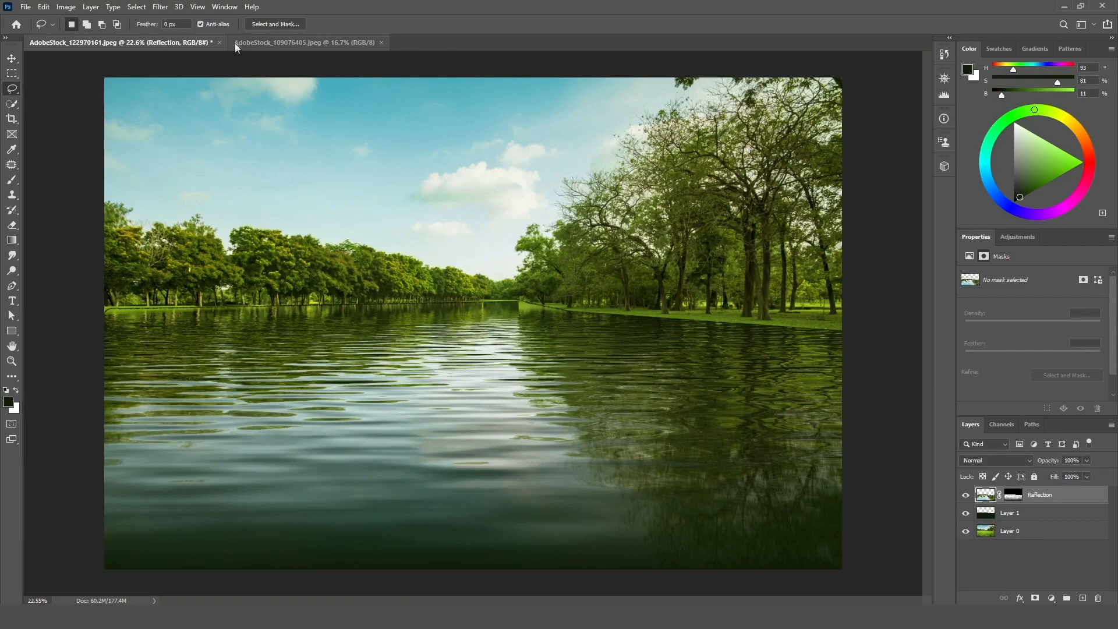
In AdobeStock_109076405.jpeg, convert the Background into a regular layer and make a rectangular selection over the grass below the tree line
left_click(257, 43)
left_click(12, 73)
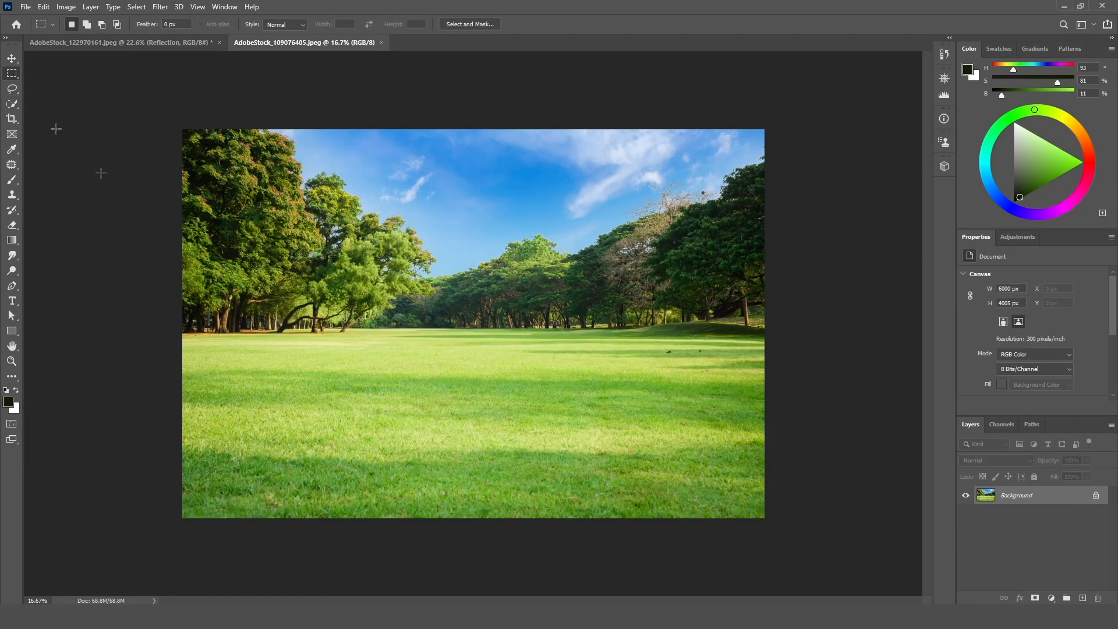
double_click(1059, 492)
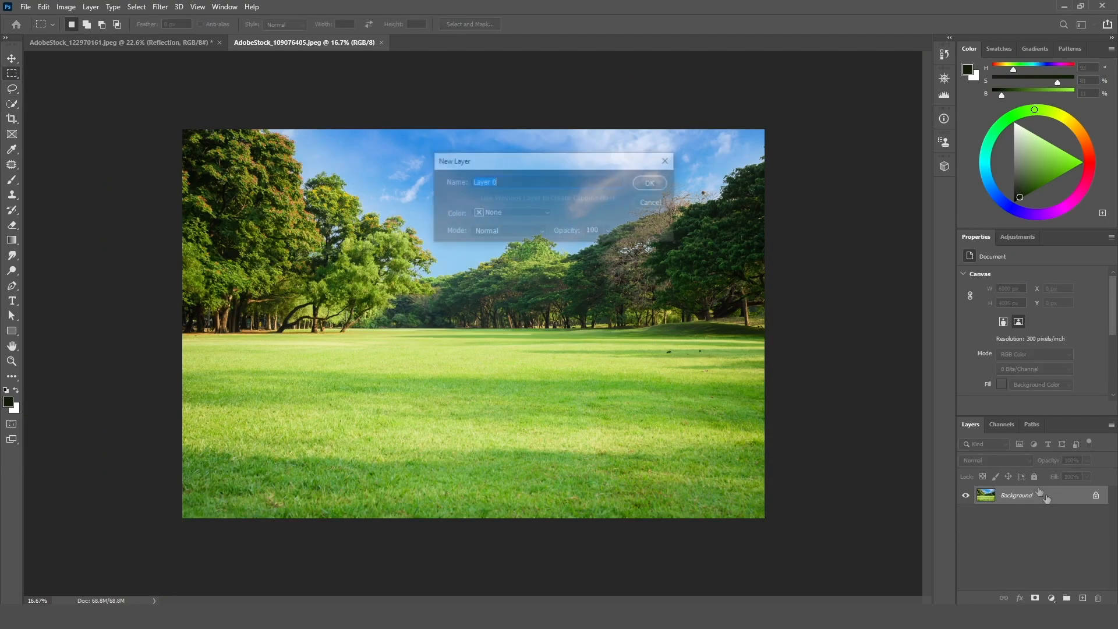
left_click(653, 182)
left_click_drag(178, 334, 871, 513)
Duplicate Layer 0 with a mask of the grass selection, and flip the copy's image vertically, aligning its mirrored trees at the shoreline
left_click_drag(1081, 600, 1081, 600)
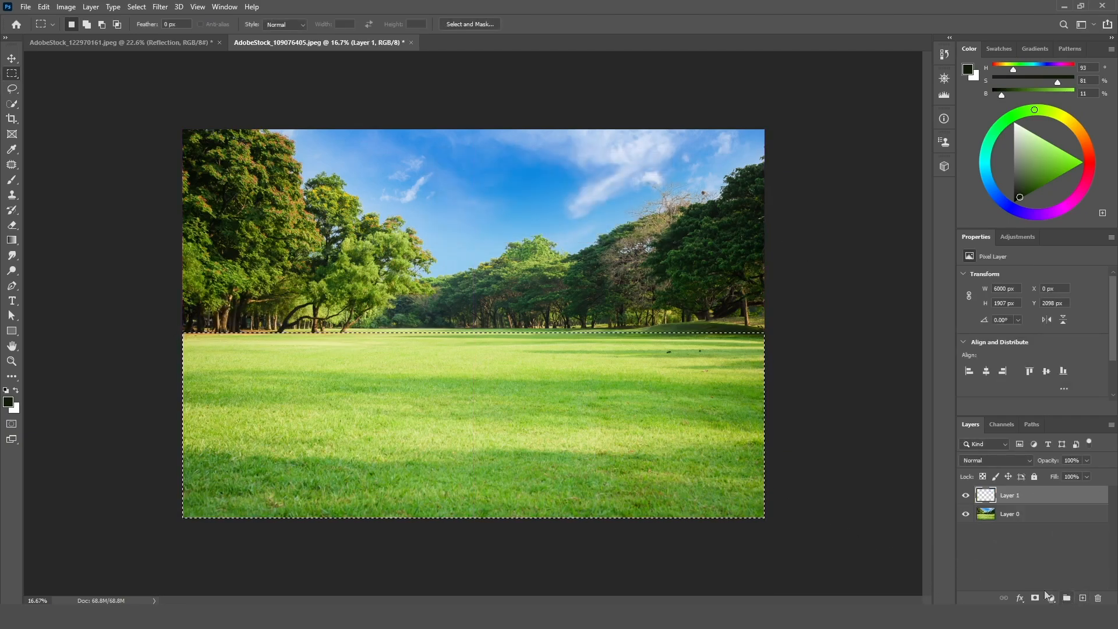
left_click(1036, 599)
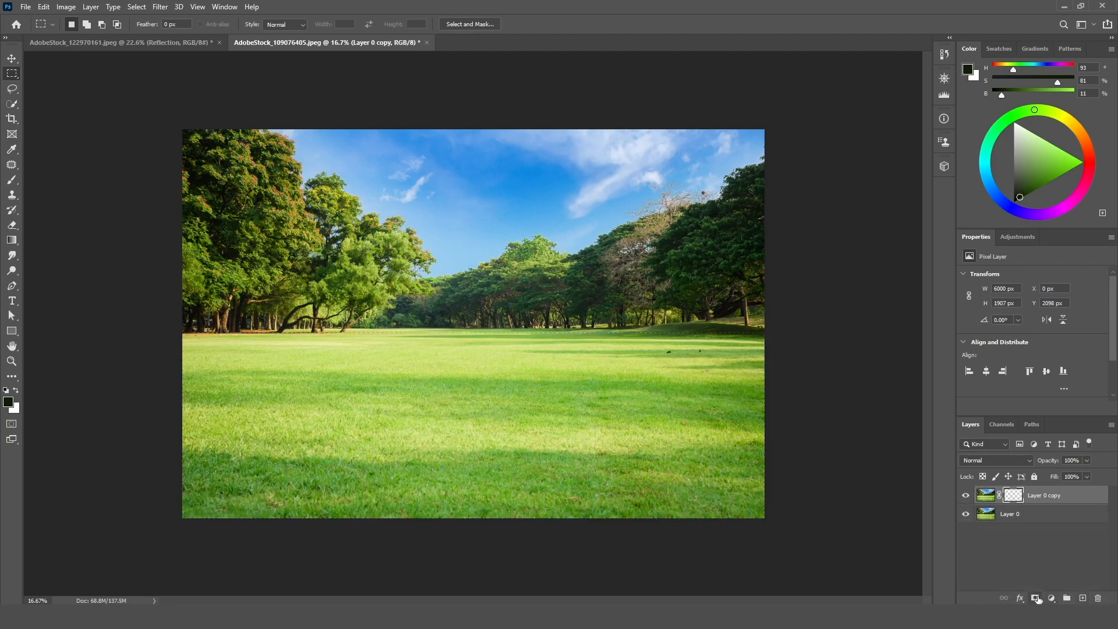
left_click(986, 495)
key("ctrl+t")
right_click(561, 368)
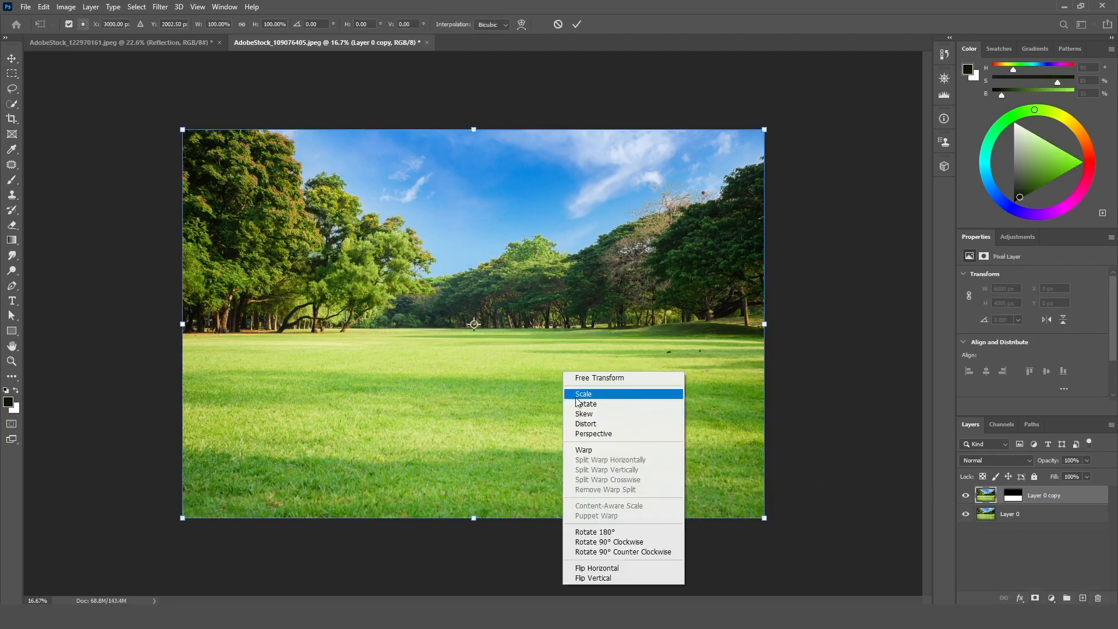
left_click(609, 575)
mouse_move(570, 353)
left_mouse_down()
mouse_move(570, 362)
mouse_move(572, 343)
left_mouse_up()
key("Return")
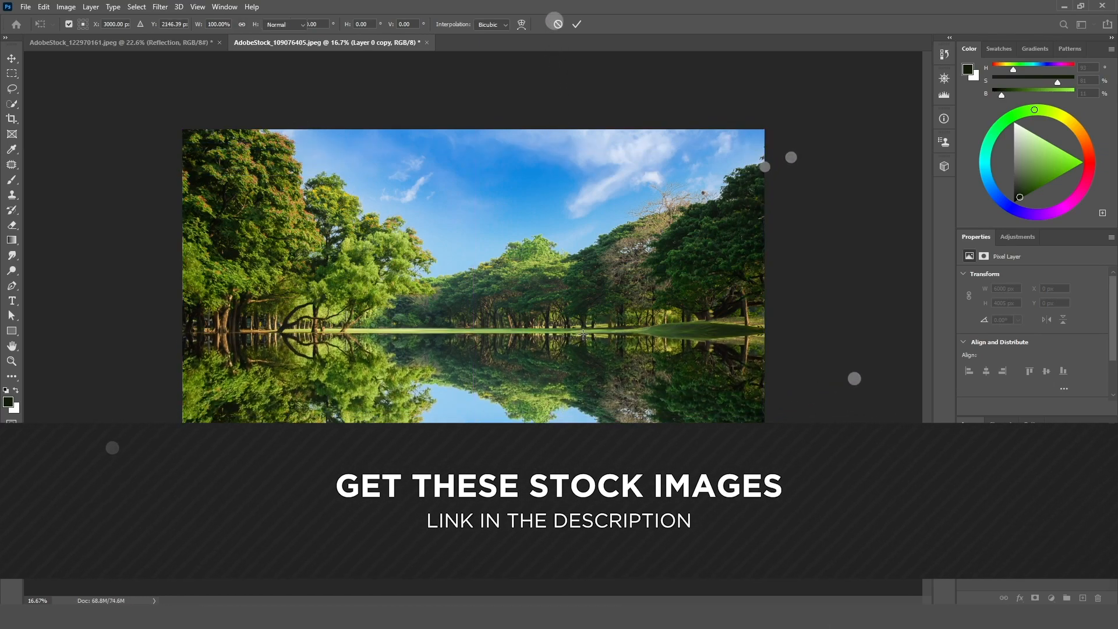
Apply the layer mask on Layer 0 copy and load the layer's remaining pixels as a selection
right_click(1014, 496)
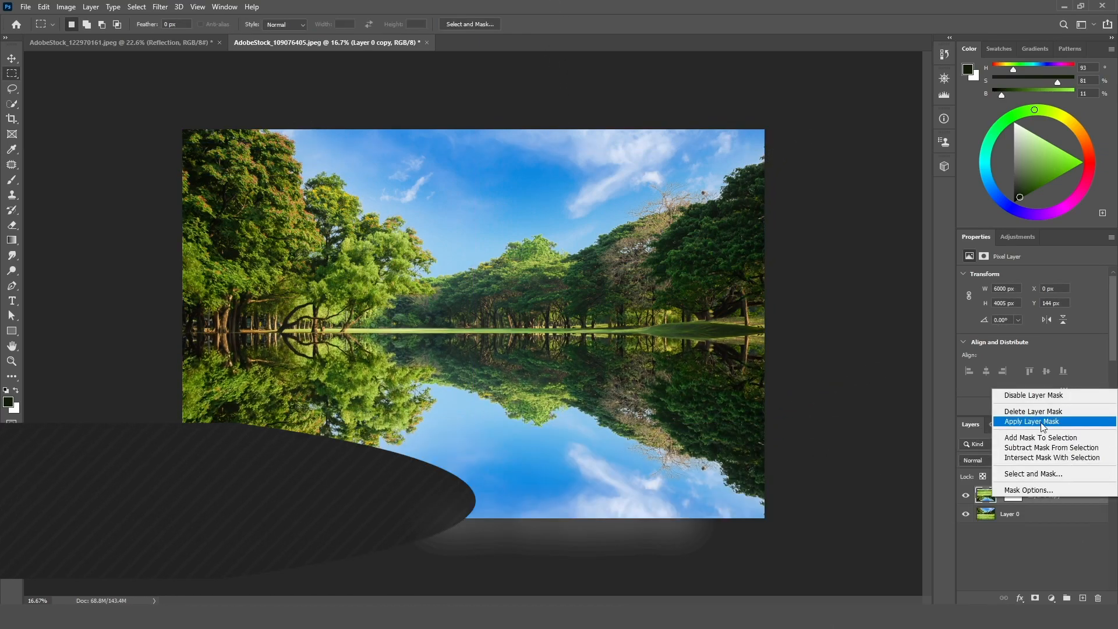
left_click(1032, 421)
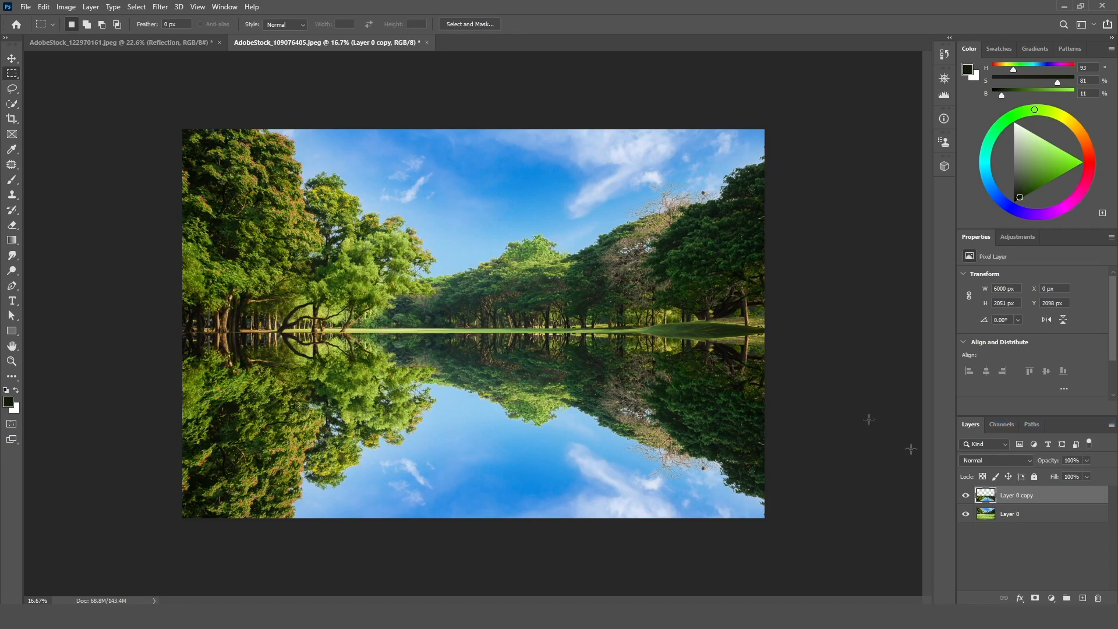
left_click(987, 498, "ctrl")
Choose the Paint Bucket tool and sample a dark green from the photo as the foreground colour, H 73, S 68, B 16
scroll(265, 306, "up", 2)
scroll(265, 305, "up", 5)
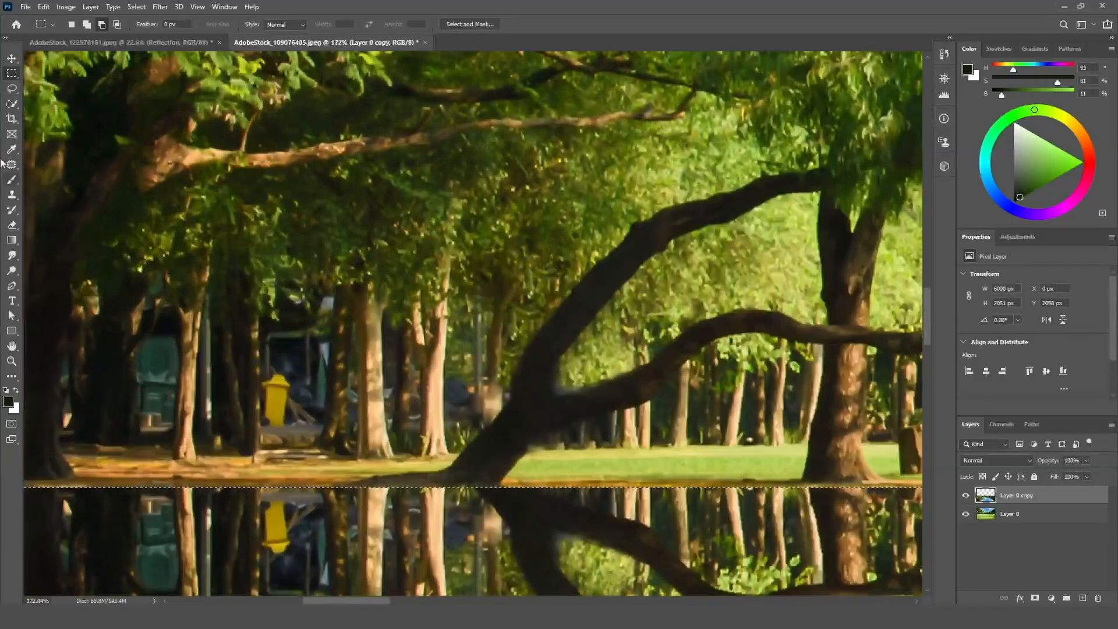
key("b")
right_click(12, 239)
left_click(52, 251)
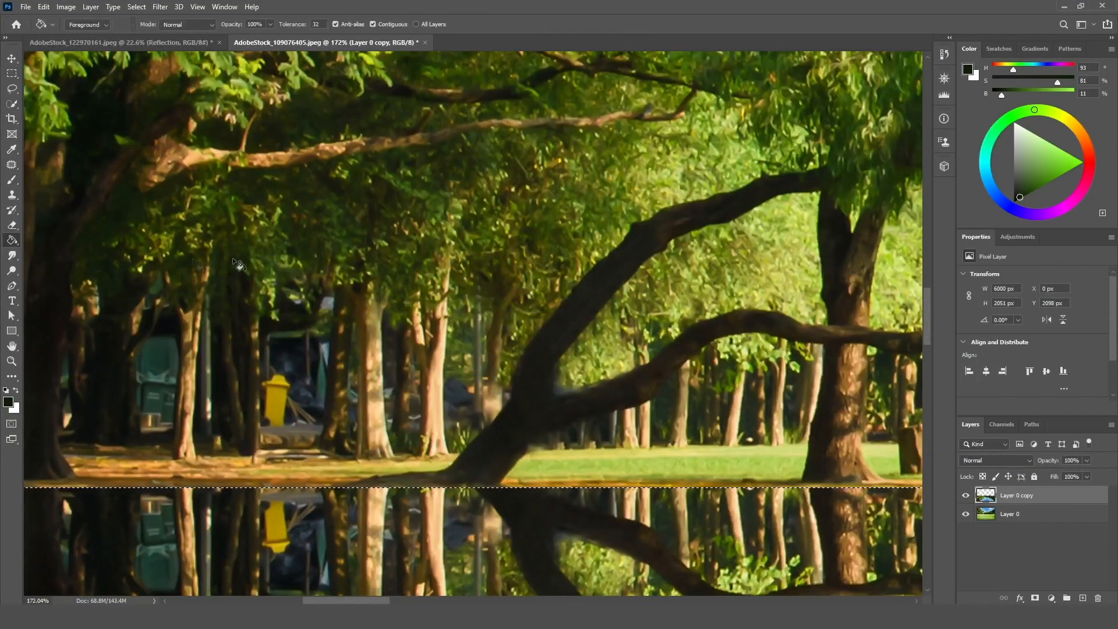
scroll(233, 258, "up", 2)
scroll(233, 258, "down", 8)
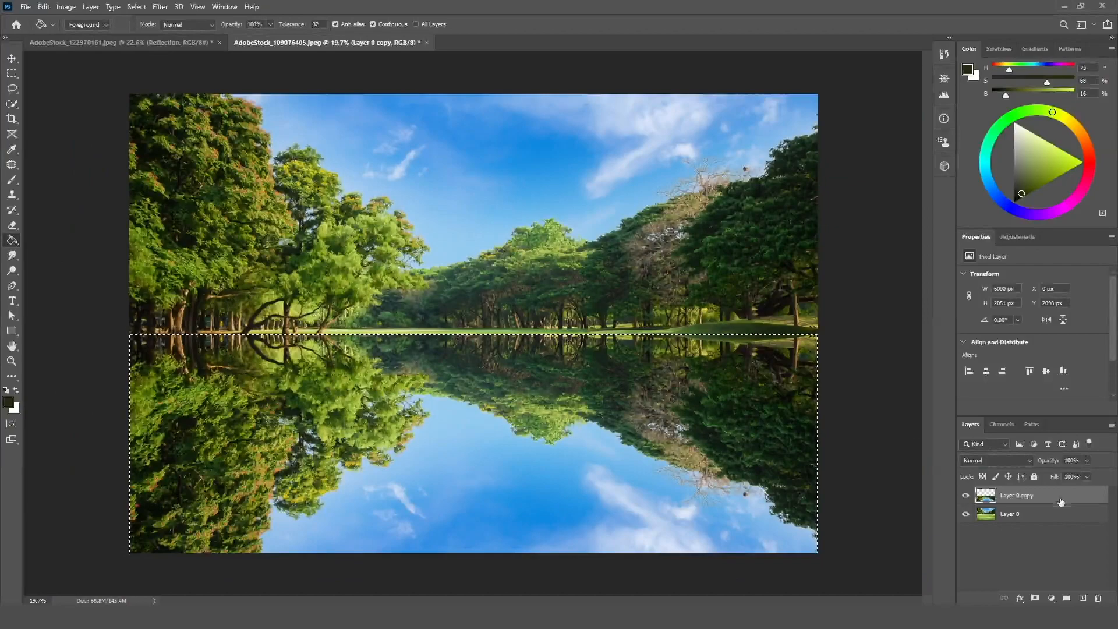
Create a new layer above Layer 0, fill the selected water area with the dark green and deselect, returning to Layer 0 copy
left_click(1039, 520)
left_click(1083, 597)
left_click(605, 428)
left_click(12, 88)
key("ctrl+d")
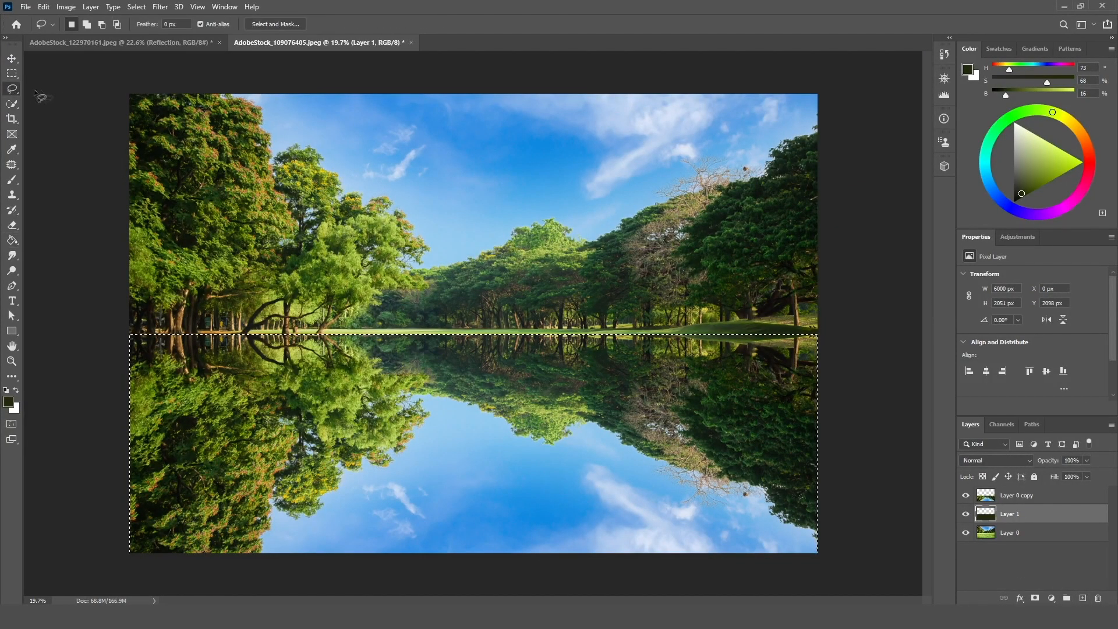
left_click(1007, 500)
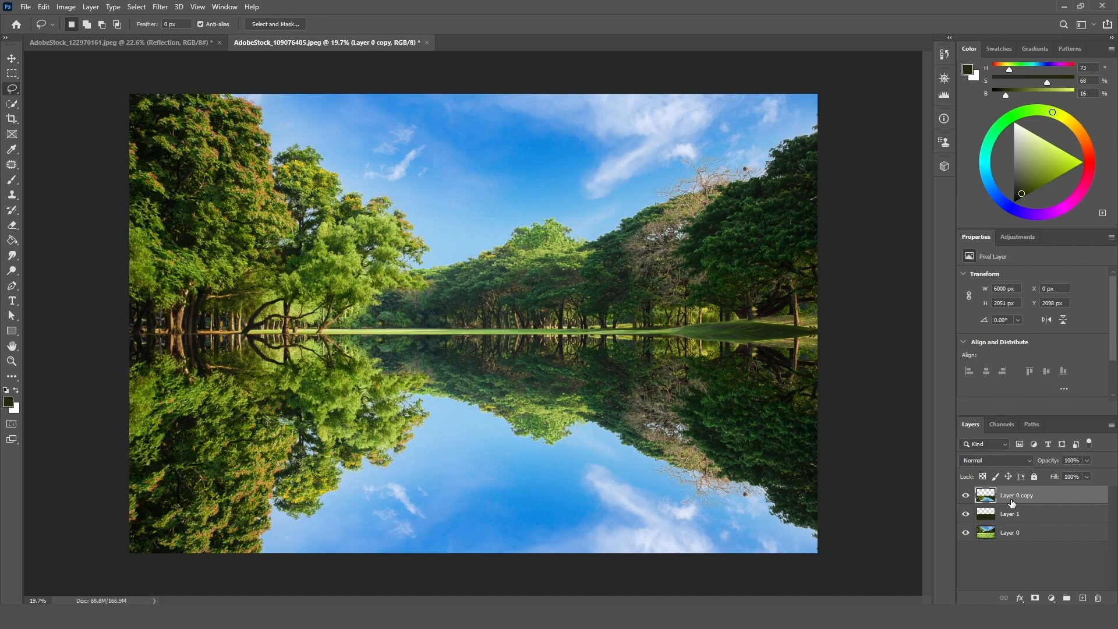
Add a layer mask to Layer 0 copy from its own pixels and fade the reflection with a gradient from the photo's lower edge to the shoreline
left_click(987, 501, "ctrl")
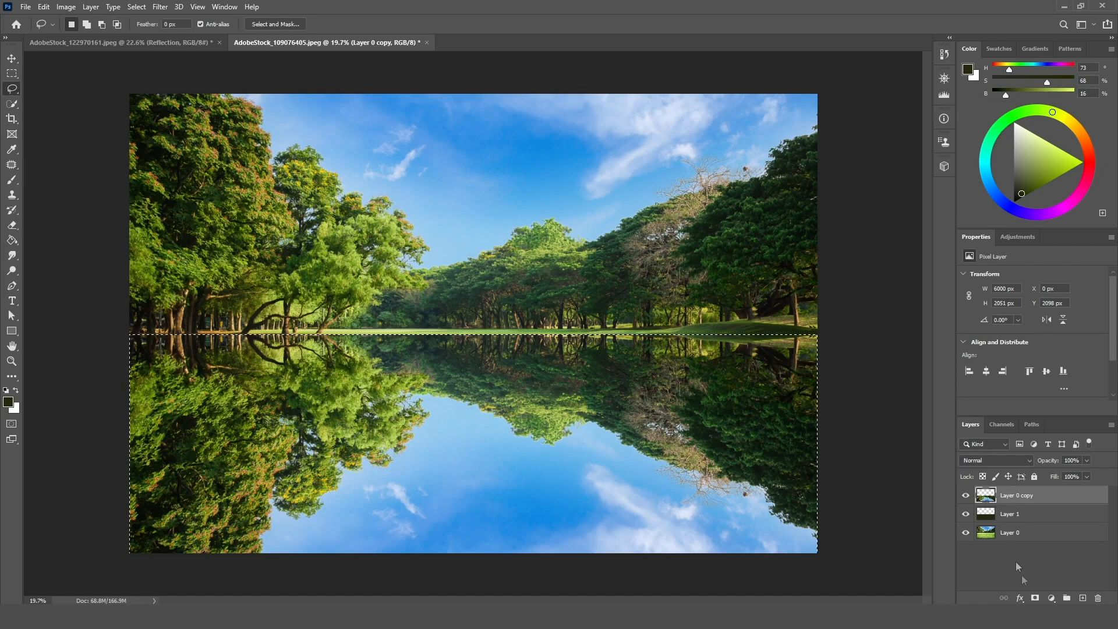
left_click(1035, 598)
left_click_drag(11, 240, 40, 244)
left_click(41, 244)
left_click_drag(481, 556, 490, 346)
scroll(491, 346, "down", 3)
scroll(501, 392, "up", 2)
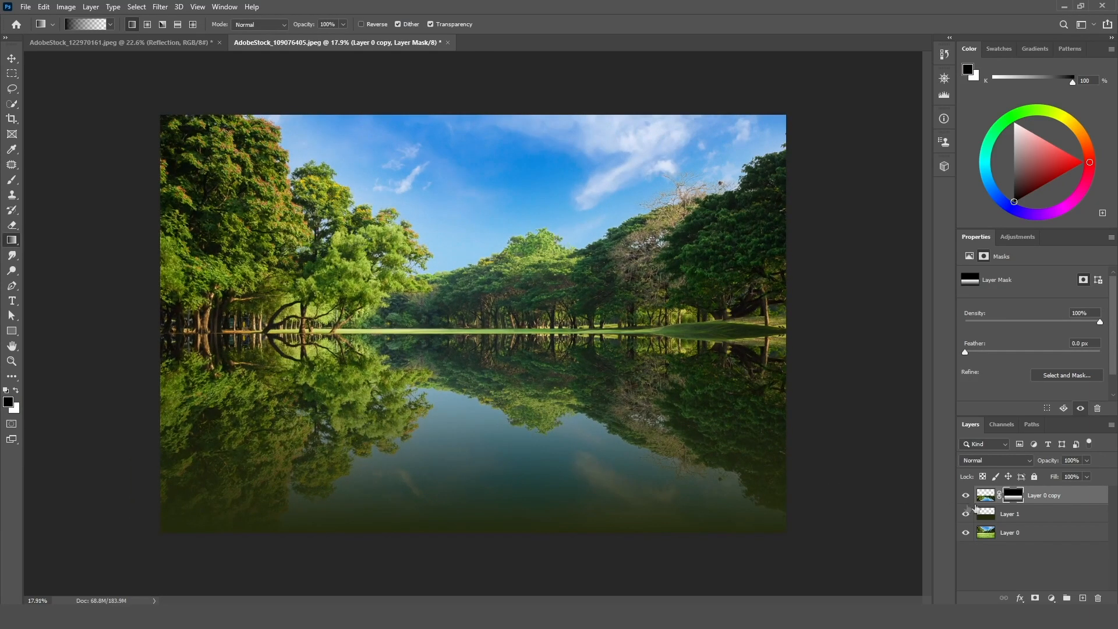
Lock the transparent pixels of Layer 0 copy's image and apply a Motion Blur with angle 90° and distance 43 pixels
left_click(990, 495)
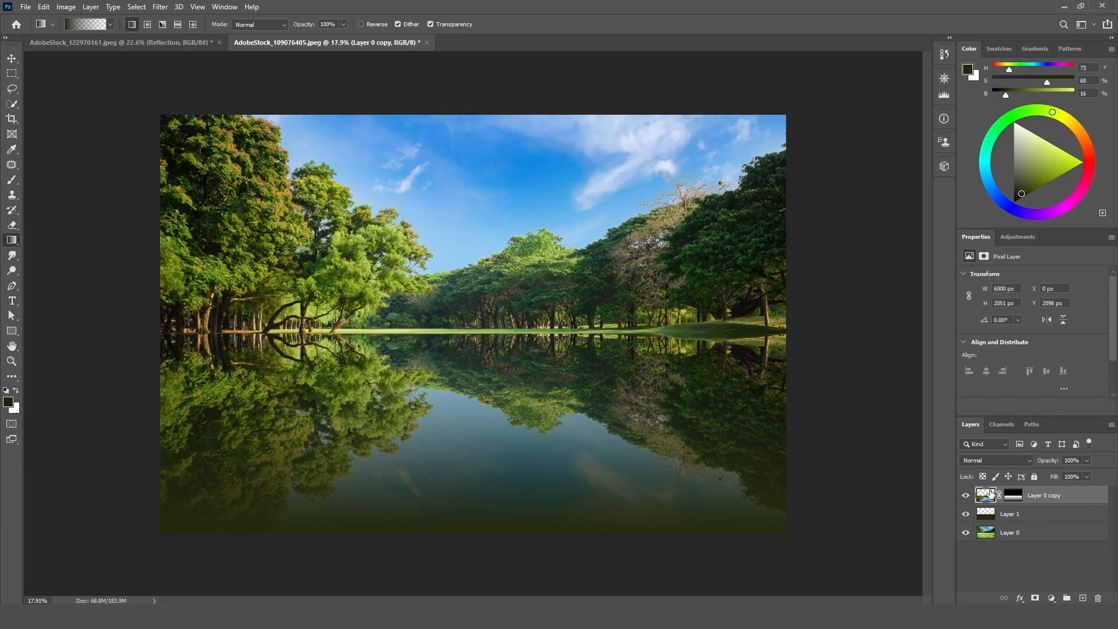
left_click(161, 6)
mouse_move(256, 139)
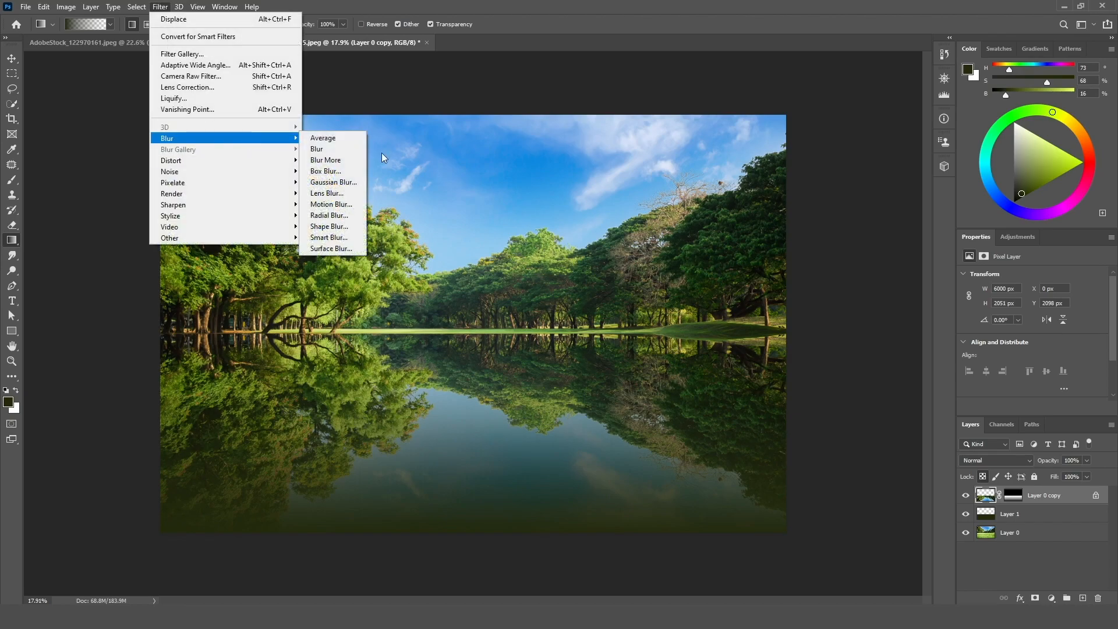
left_click(332, 206)
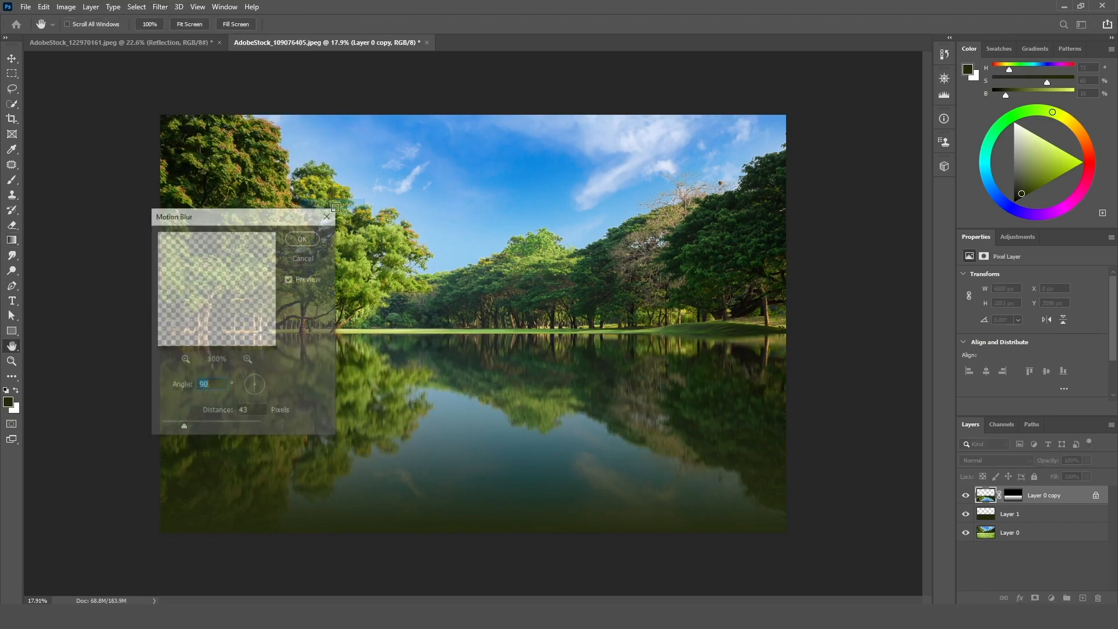
left_click(304, 239)
key("g")
Choose the Lasso tool, load Layer 0 copy's mask as a selection and target the layer's image
left_click(12, 88)
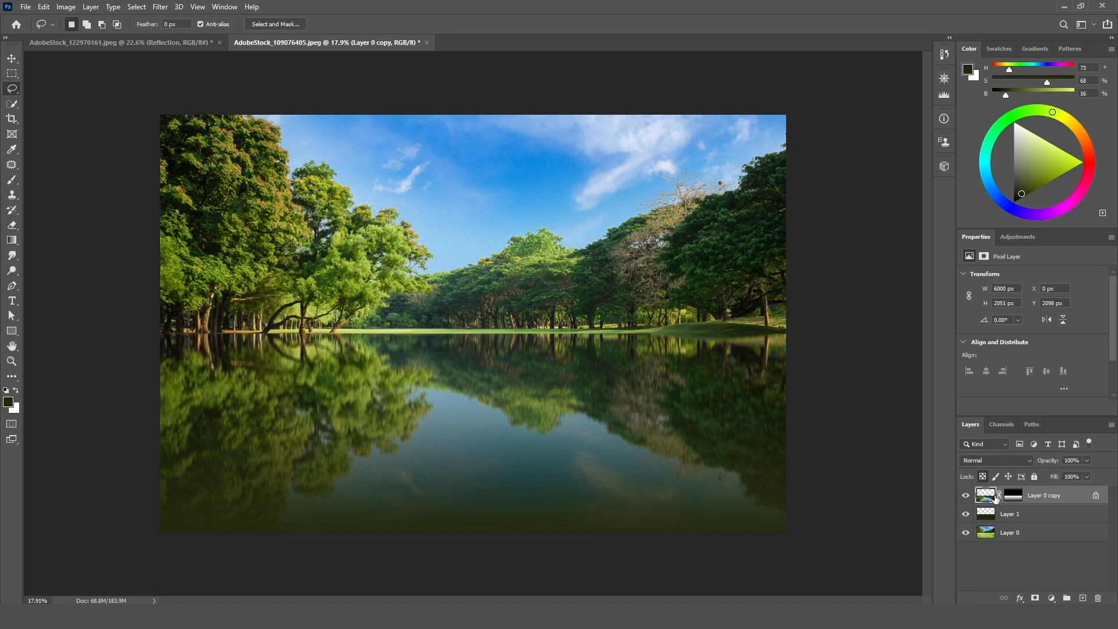
left_click(1016, 495)
left_click(1015, 497, "ctrl")
left_click(992, 501)
Try displacing the selected reflection with Compound Displacement map.psd at horizontal scale 400 and vertical scale 800, and deselect
left_click(160, 7)
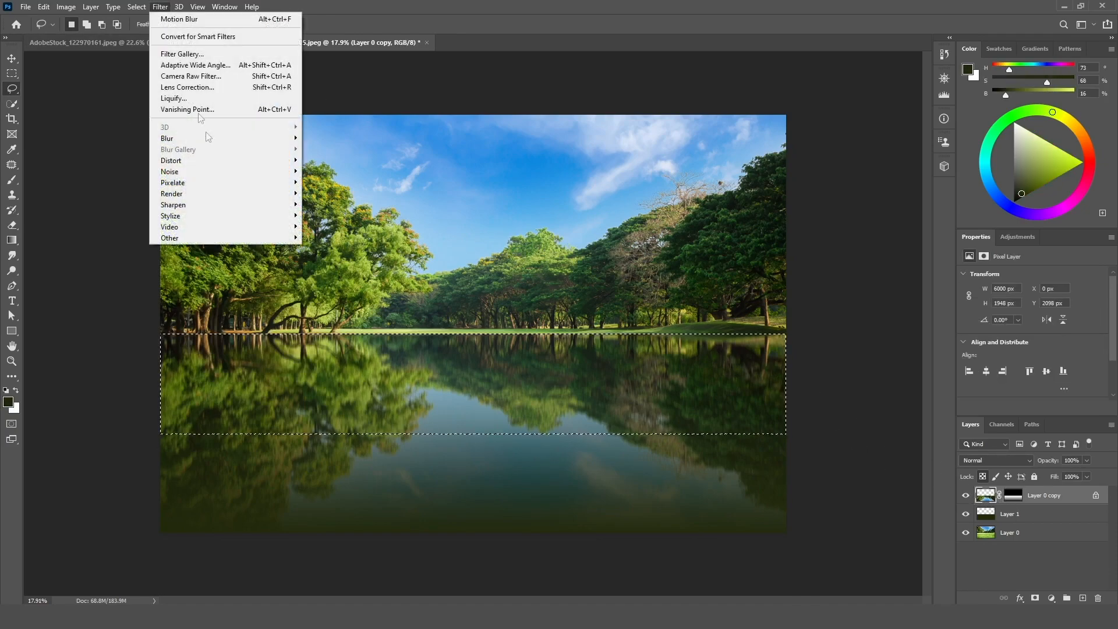
mouse_move(250, 160)
left_click(336, 160)
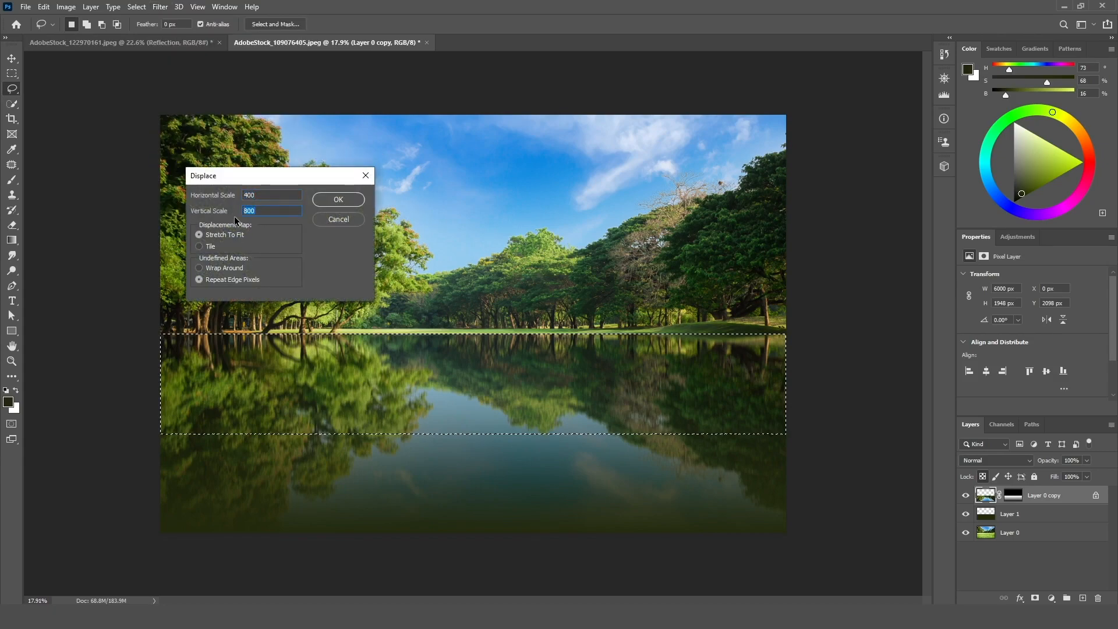
type("0")
key("Tab")
left_click(326, 200)
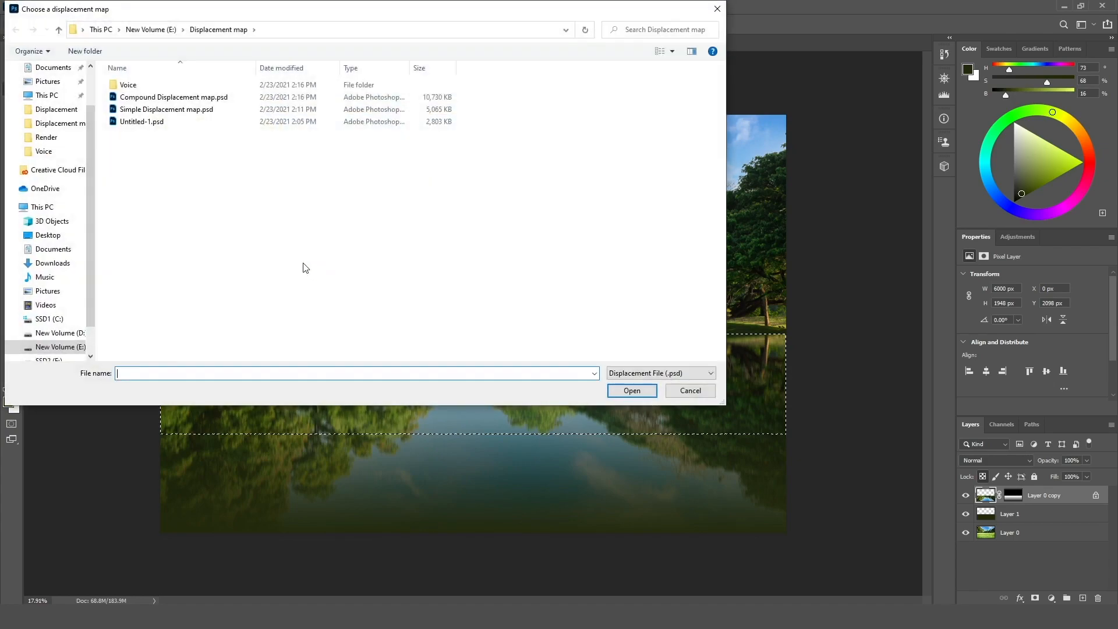
double_click(193, 98)
key("ctrl+d")
Inspect the ripples near the shoreline, and undo the deselection and the compound map displacement
scroll(493, 400, "up", 5)
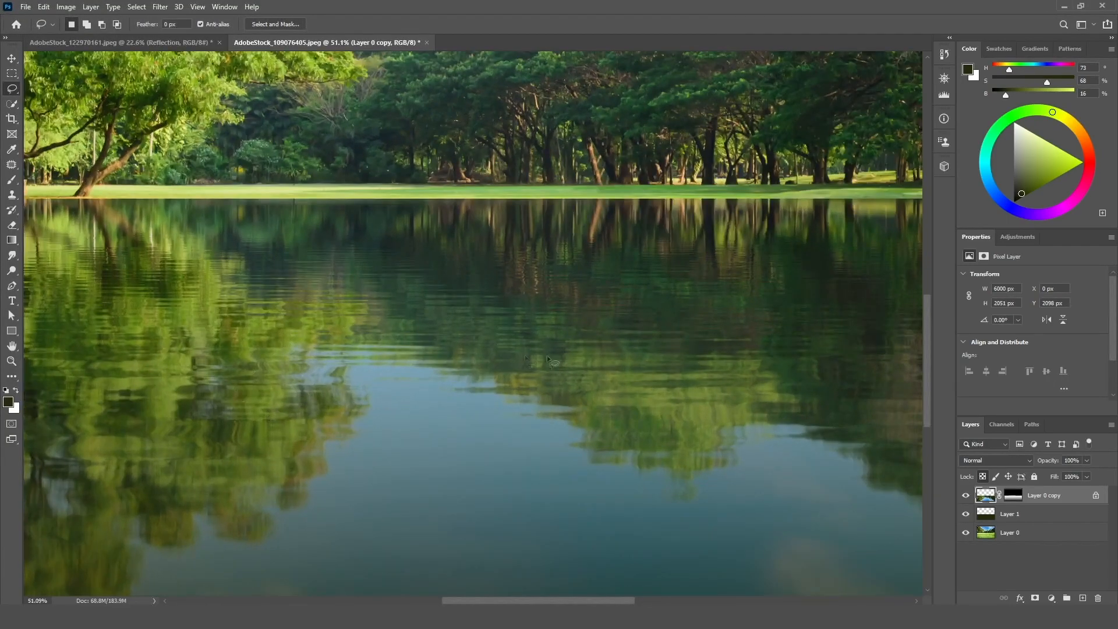
scroll(500, 372, "down", 5)
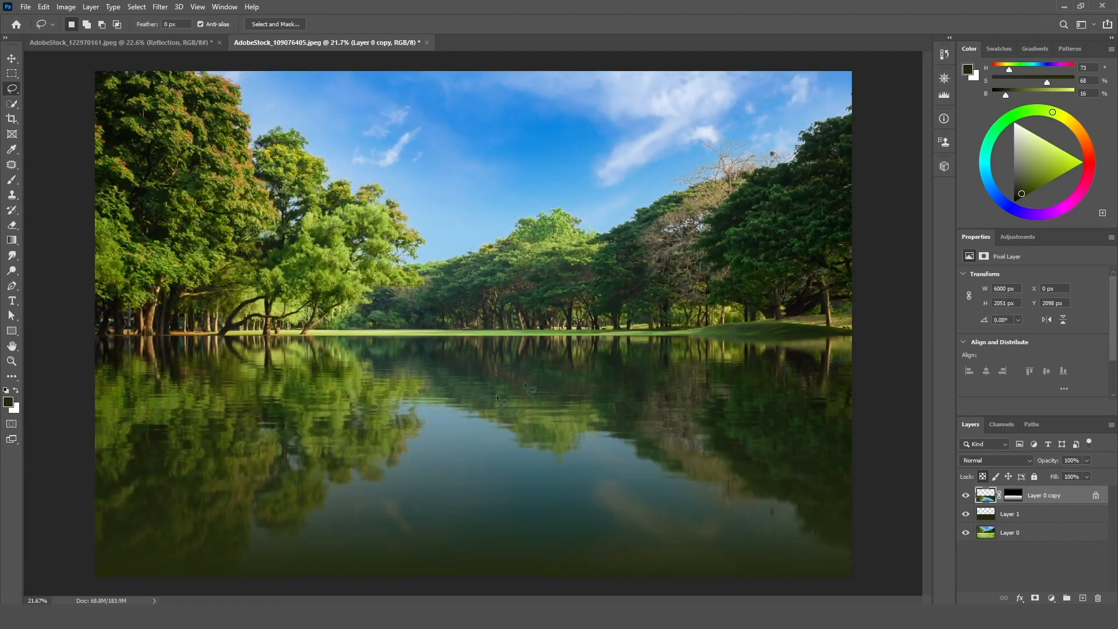
scroll(494, 367, "up", 10)
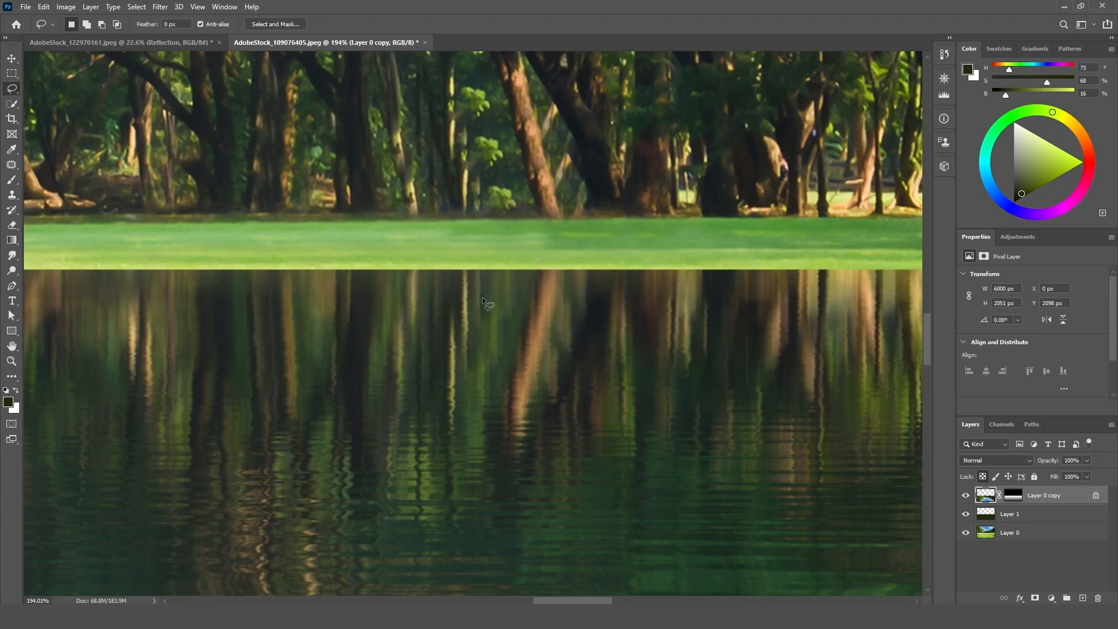
scroll(600, 293, "up", 1)
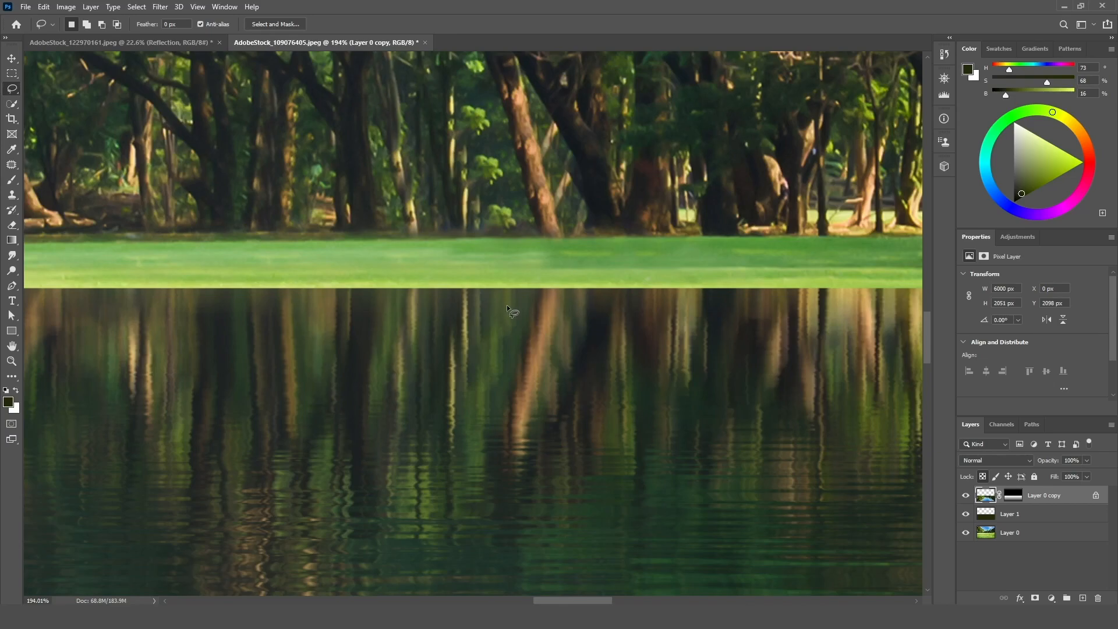
scroll(557, 518, "down", 10)
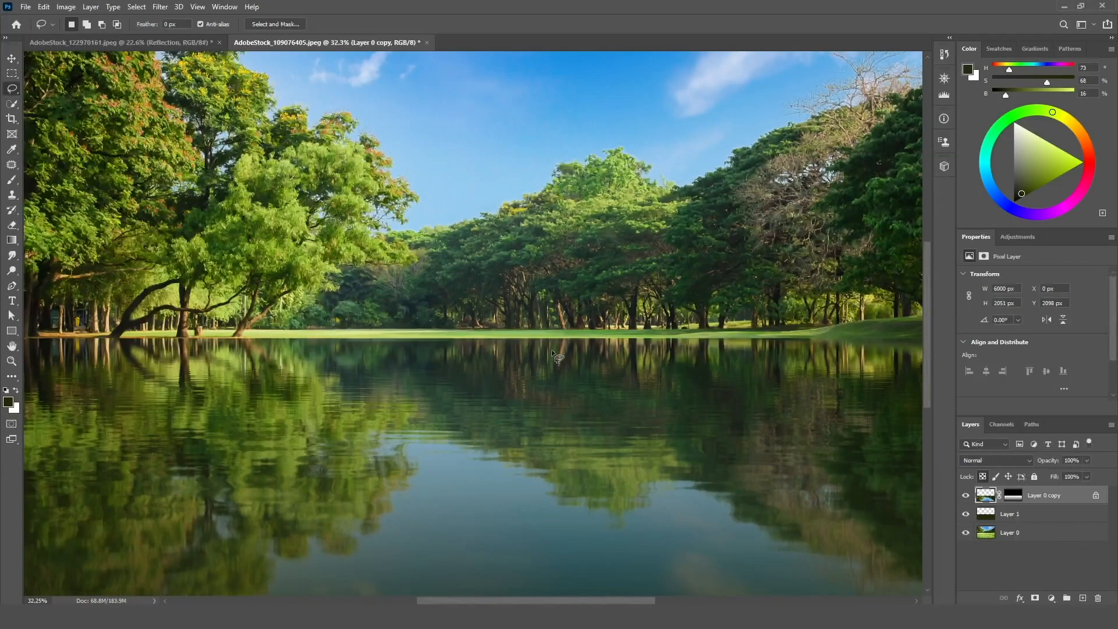
key("ctrl+z")
key("ctrl+z")
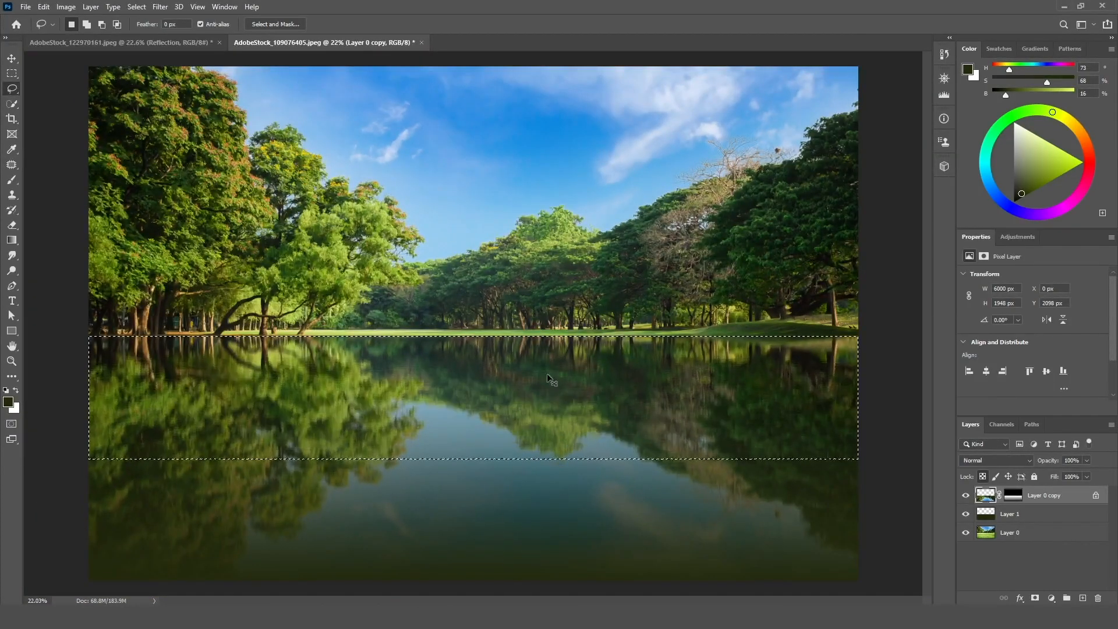
Displace the selected reflection with Untitled-1.psd, keeping the same Displace scales, and deselect
left_click(160, 7)
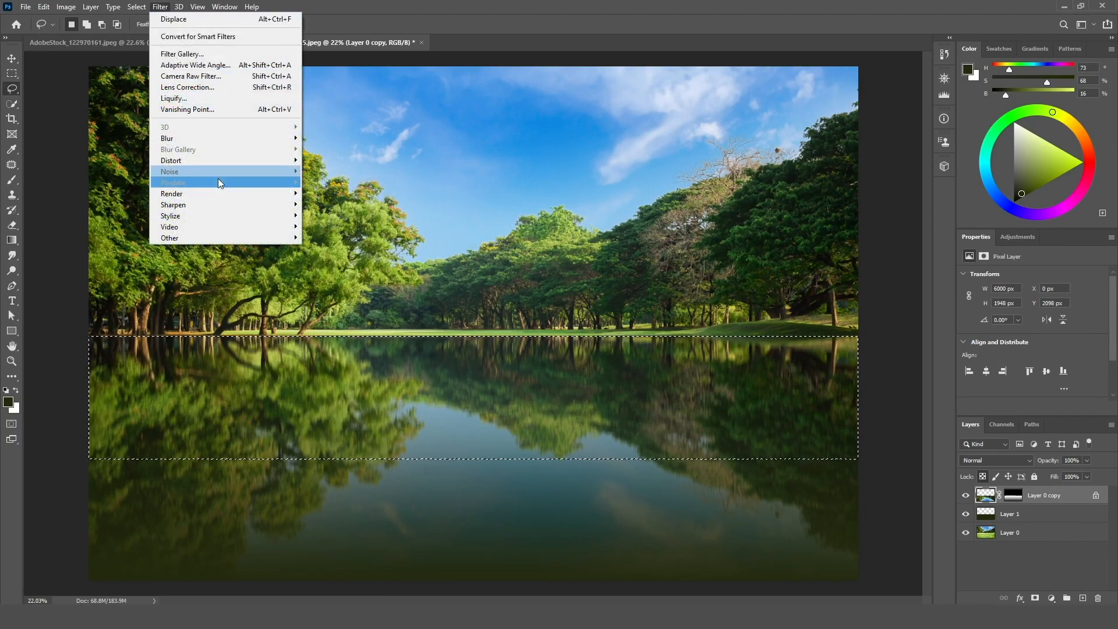
mouse_move(265, 161)
left_click(333, 163)
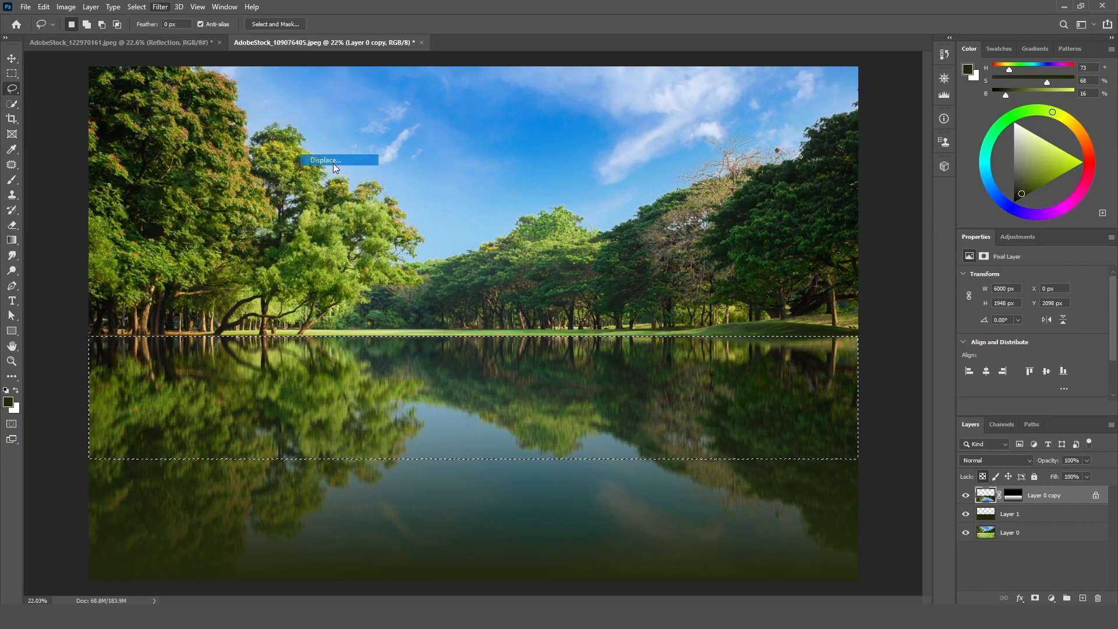
left_click(333, 200)
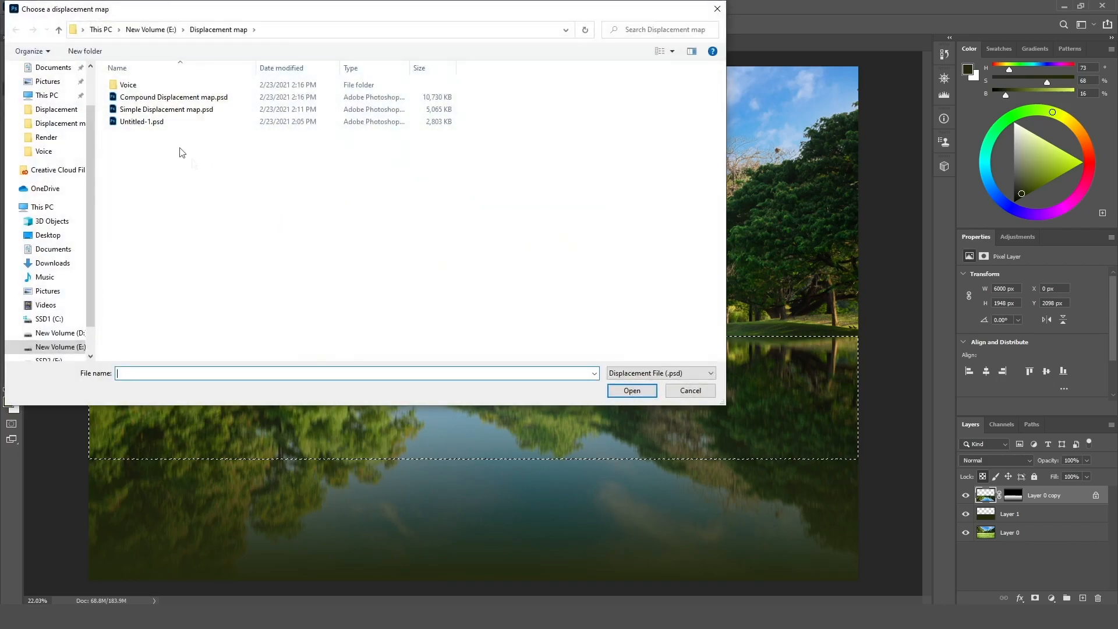
double_click(150, 122)
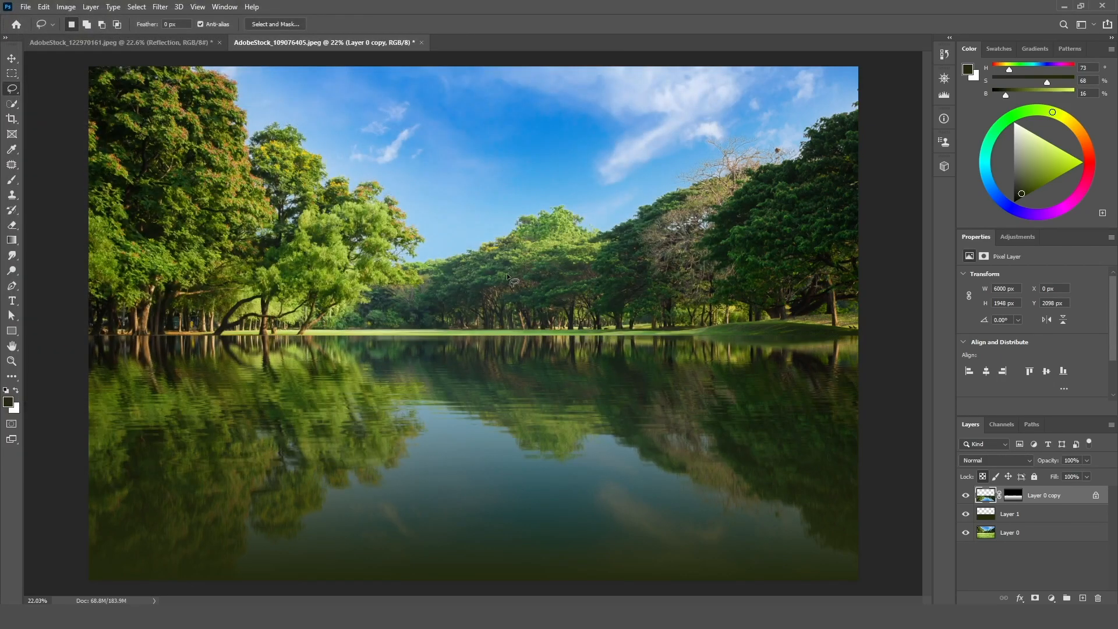
key("ctrl+d")
Examine the rippled reflection up close and across the whole photo
scroll(595, 446, "up", 3)
scroll(596, 418, "up", 1)
scroll(578, 349, "down", 4)
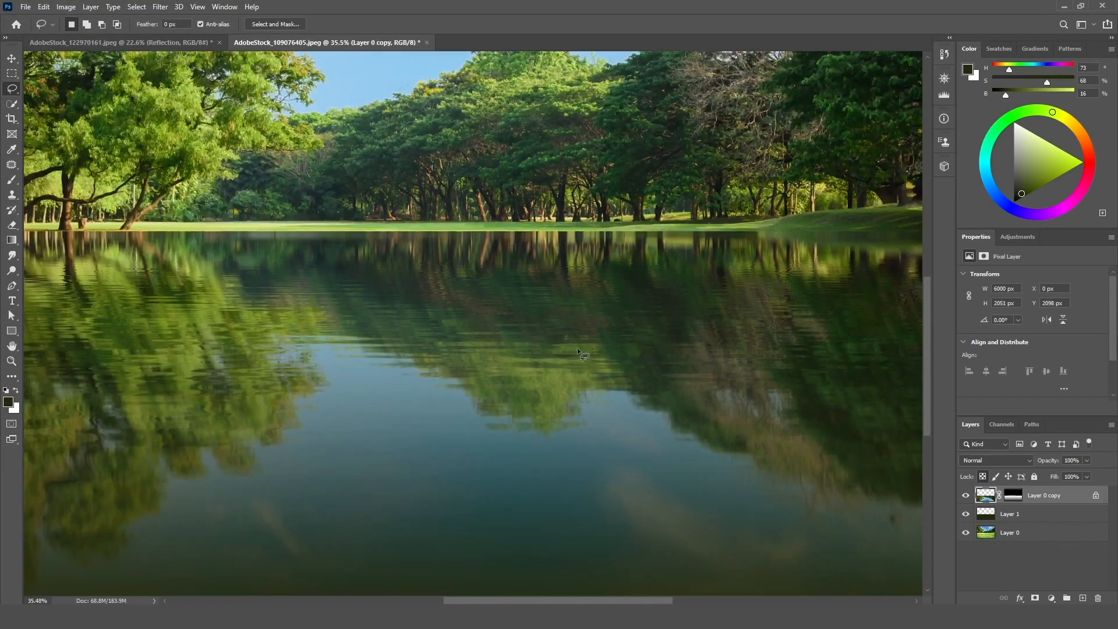
scroll(439, 319, "up", 6)
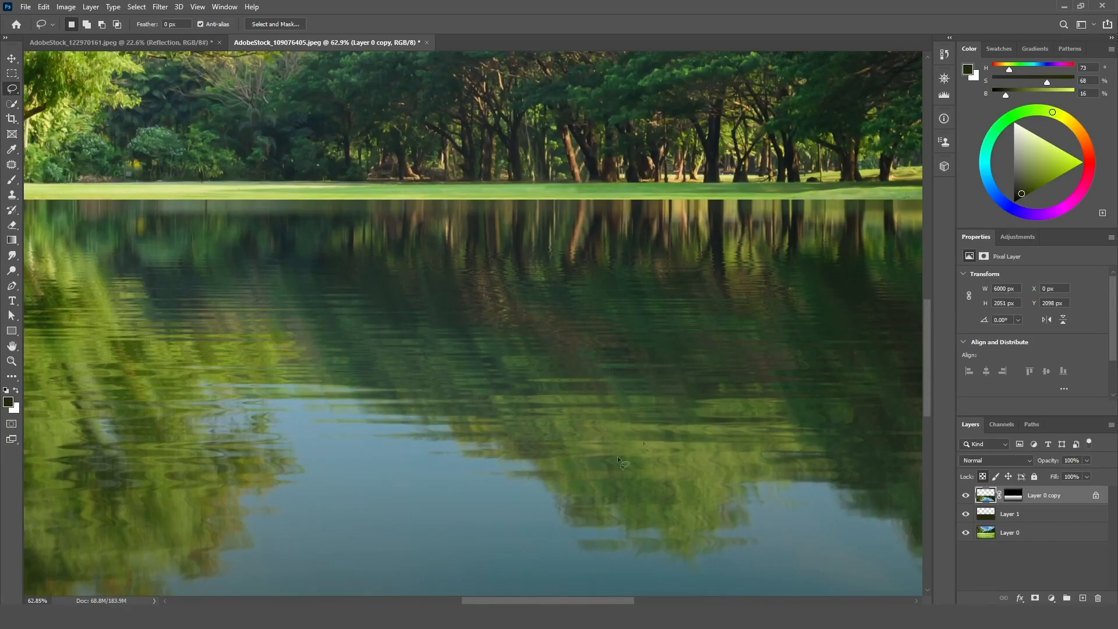
scroll(663, 410, "down", 5)
scroll(491, 388, "up", 3)
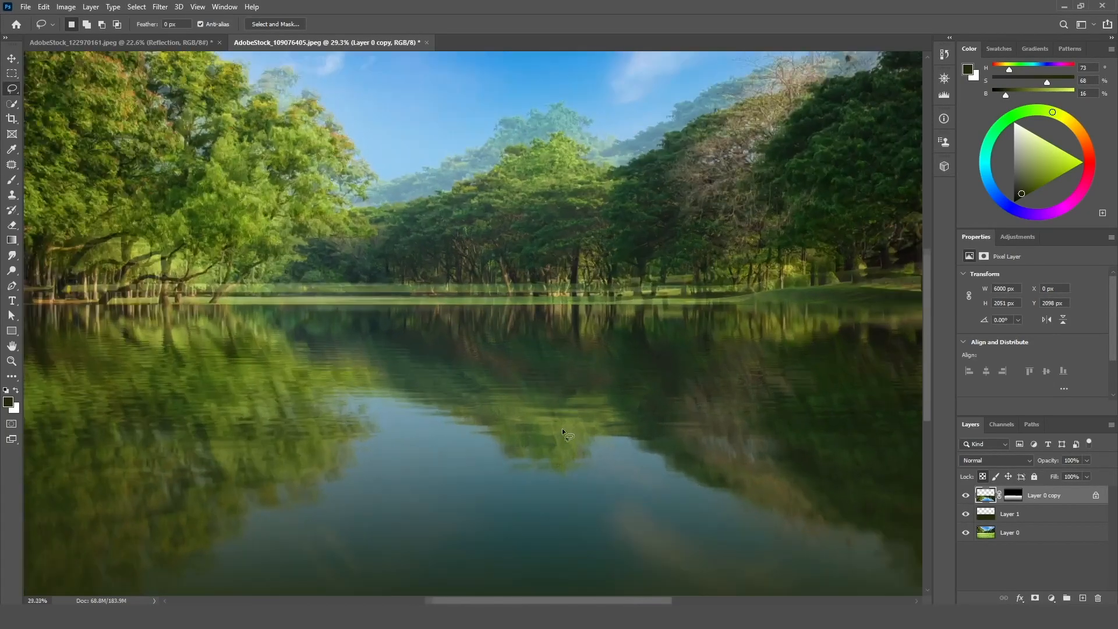
scroll(534, 400, "down", 4)
scroll(410, 396, "up", 2)
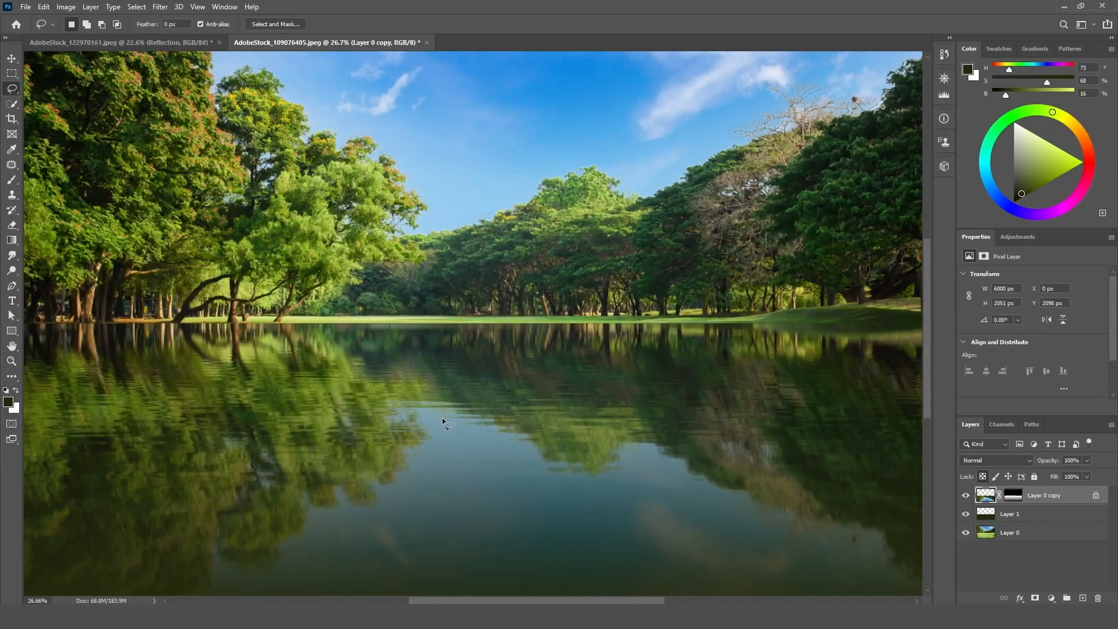
scroll(442, 418, "down", 4)
scroll(449, 411, "up", 2)
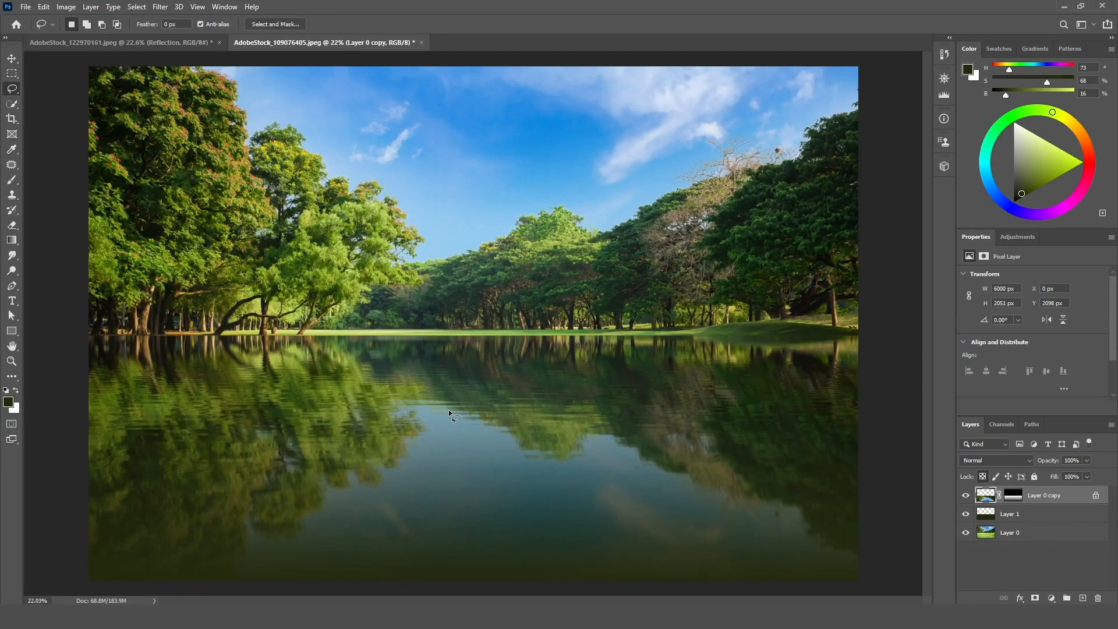